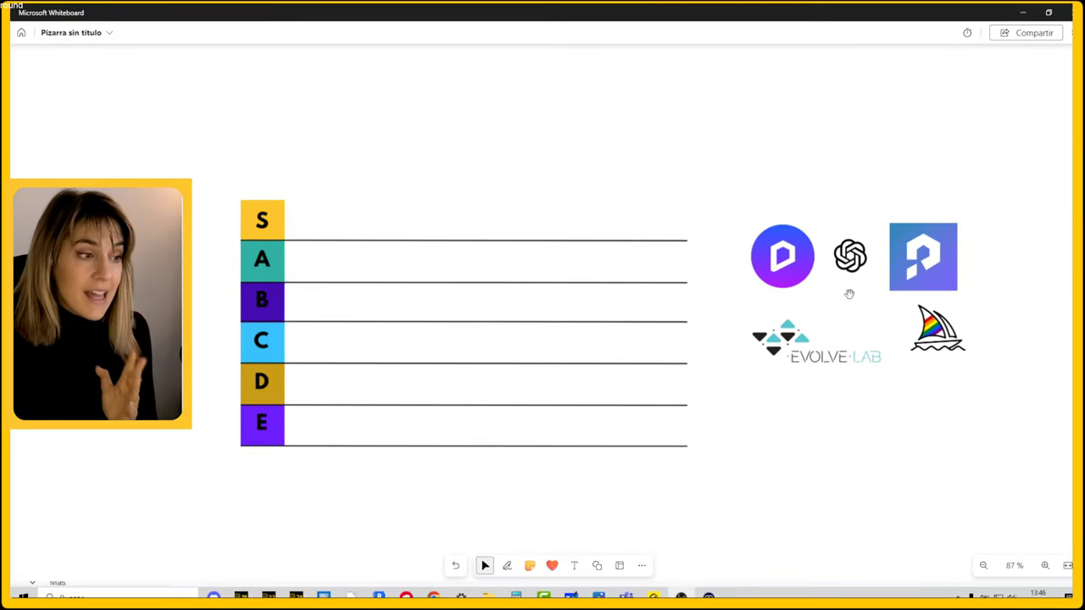
Select and copy ChatGPT's English translation of the beach-house description
scroll(568, 275, up, 2)
scroll(568, 275, up, 1)
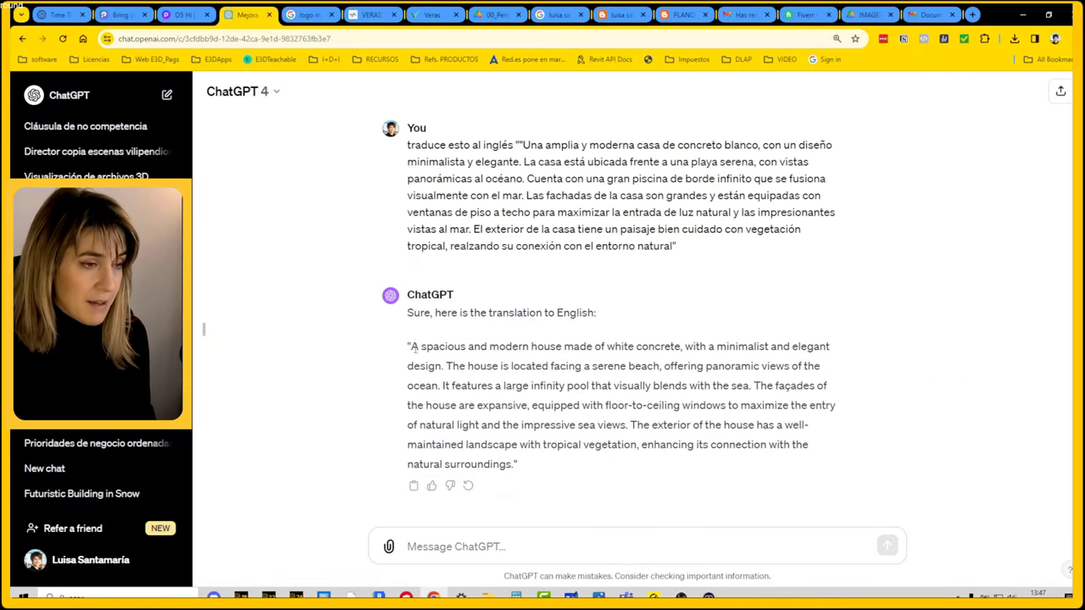
mouse_move(409, 347)
mouse_down()
mouse_move(491, 467)
mouse_move(515, 464)
mouse_up()
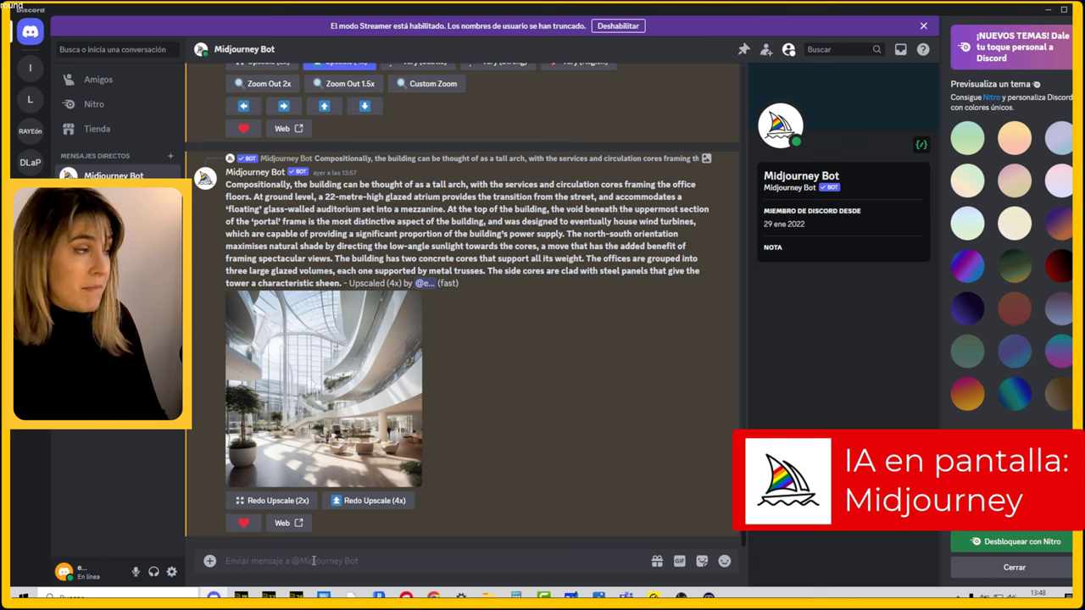
Submit the translated white-concrete beach-house prompt to Midjourney with /imagine
text(/)
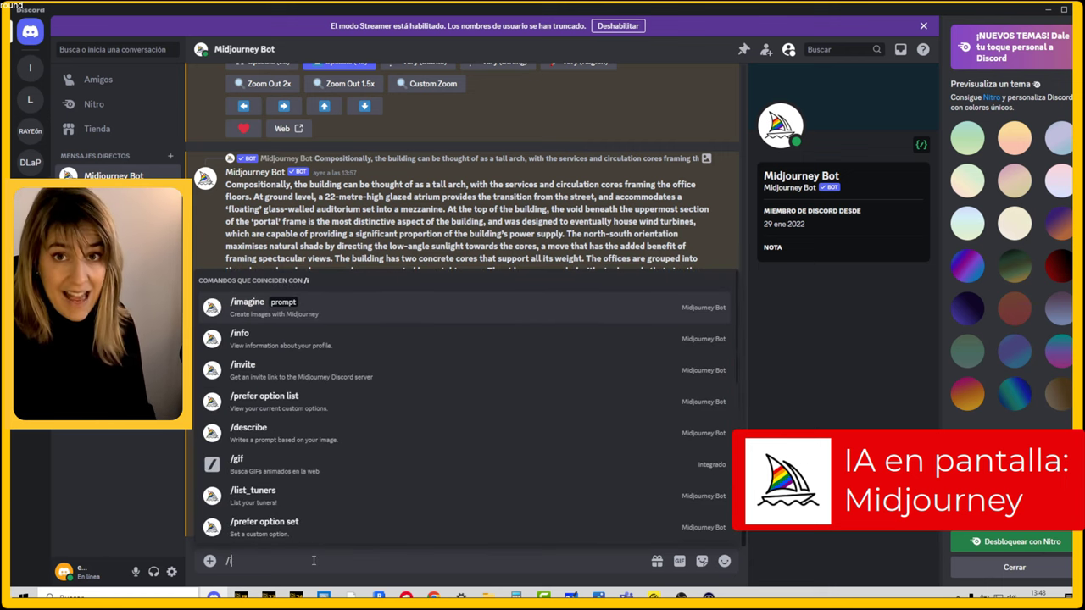
text(imagine)
key(Tab)
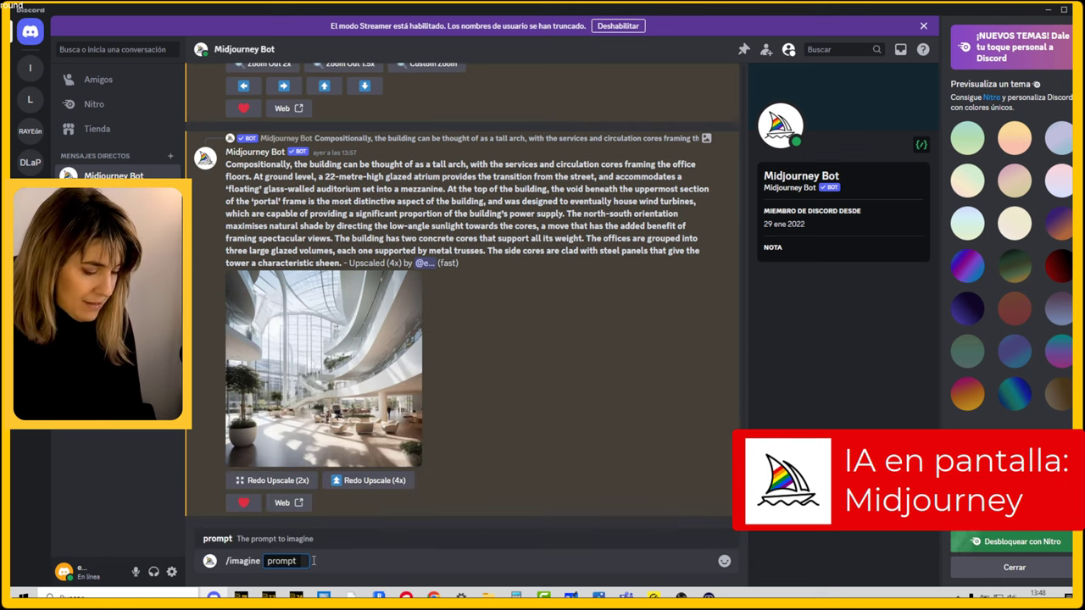
text(A spacious and modern house made of white concrete, with a minimalist and elegant design. The house is located facing a serene beach, offering panoramic views of the ocean. It features a large infinity pool that visually blends with the sea. The façades of the house are expansive, equipped with floor-to-ceiling windows to maximize the entry of natural light and the impressive sea views. The exterior of the house has a well-maintained landscape with tropical vegetation, enhancing its connection with the natural surroundings.)
key(Return)
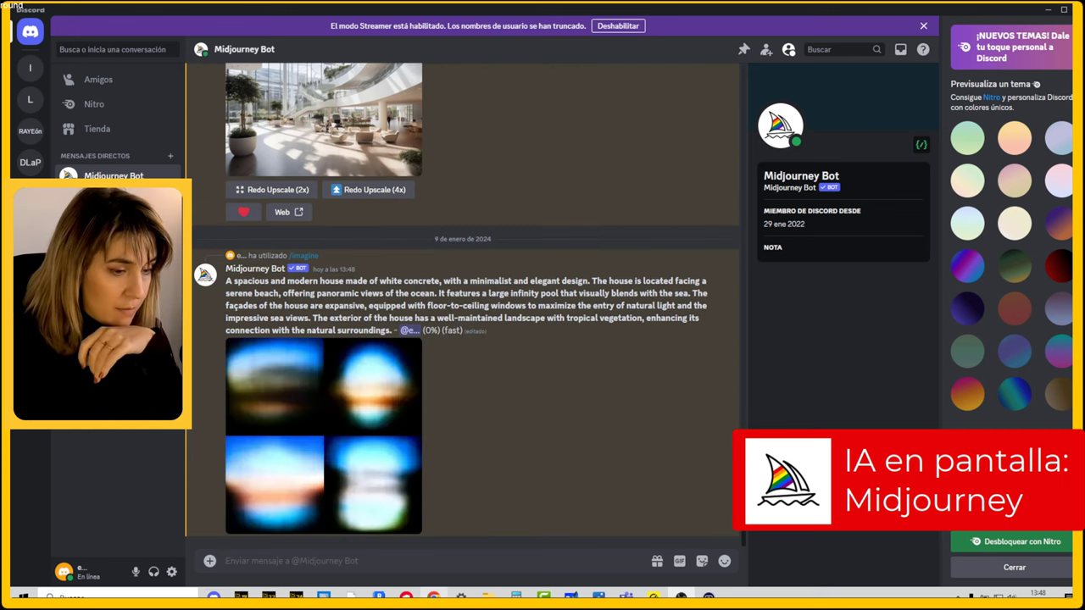
click(433, 597)
Prompt DALL·E with the beach-house description, starting it 'Sketch of a'
scroll(101, 170, up, 3)
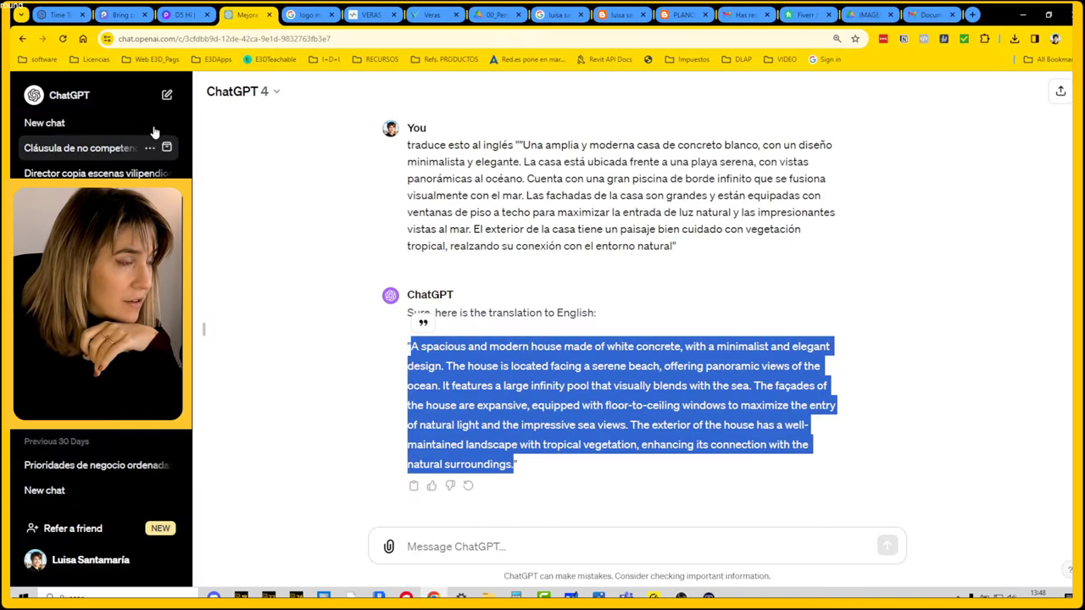
scroll(102, 170, up, 5)
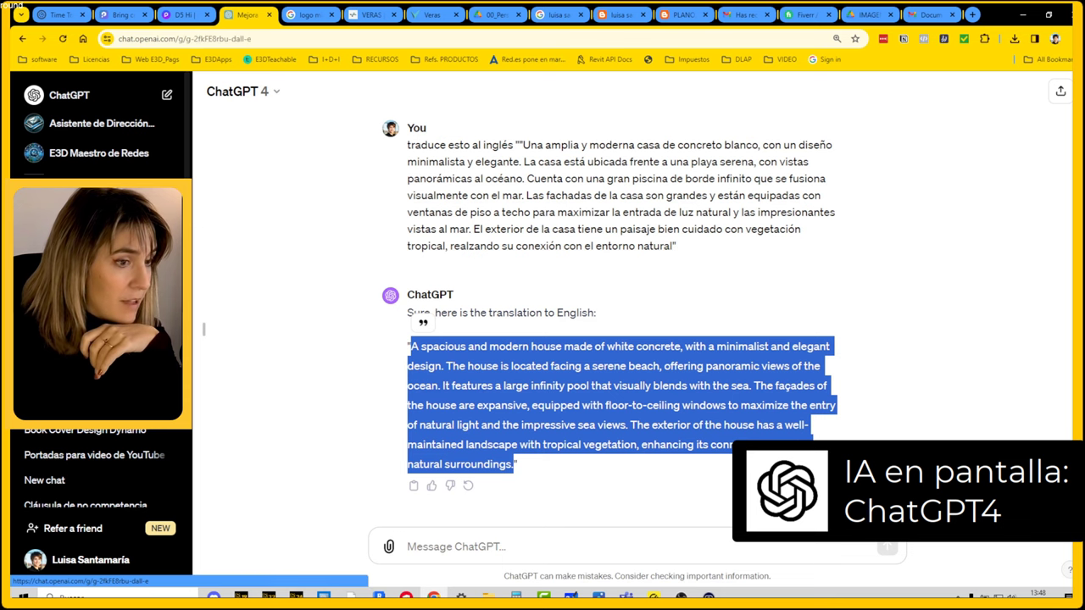
click(93, 180)
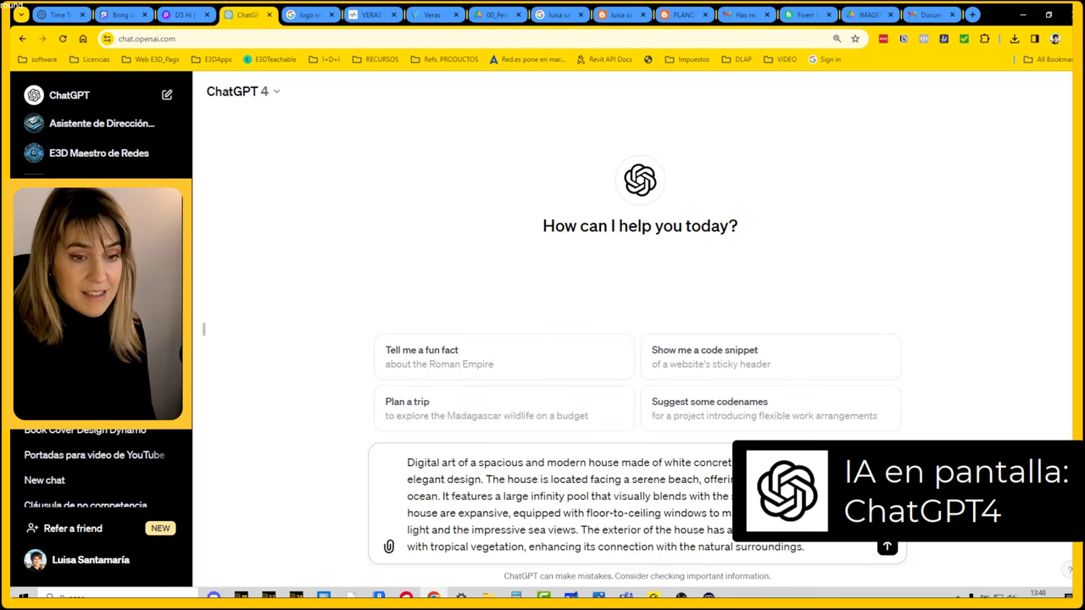
key(shift+Home)
text(Sketch of a)
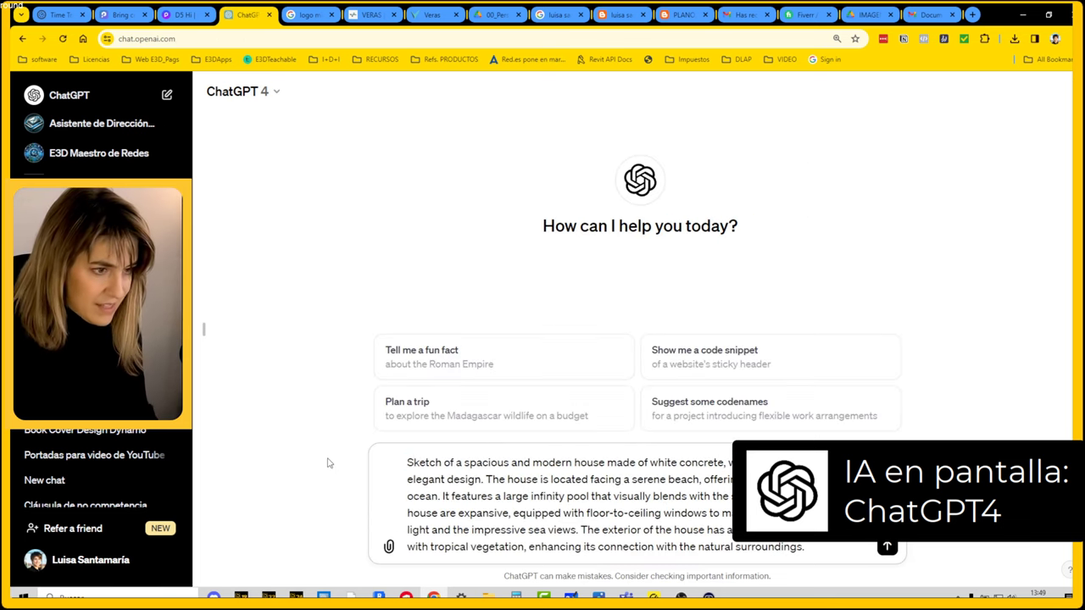
key(Return)
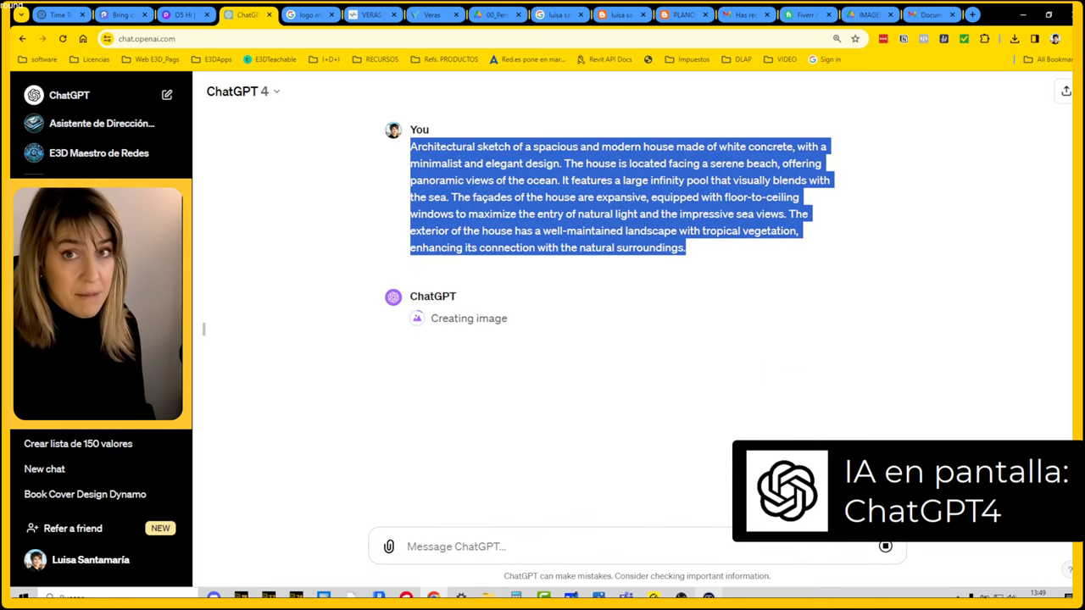
mouse_move(214, 598)
click(254, 585)
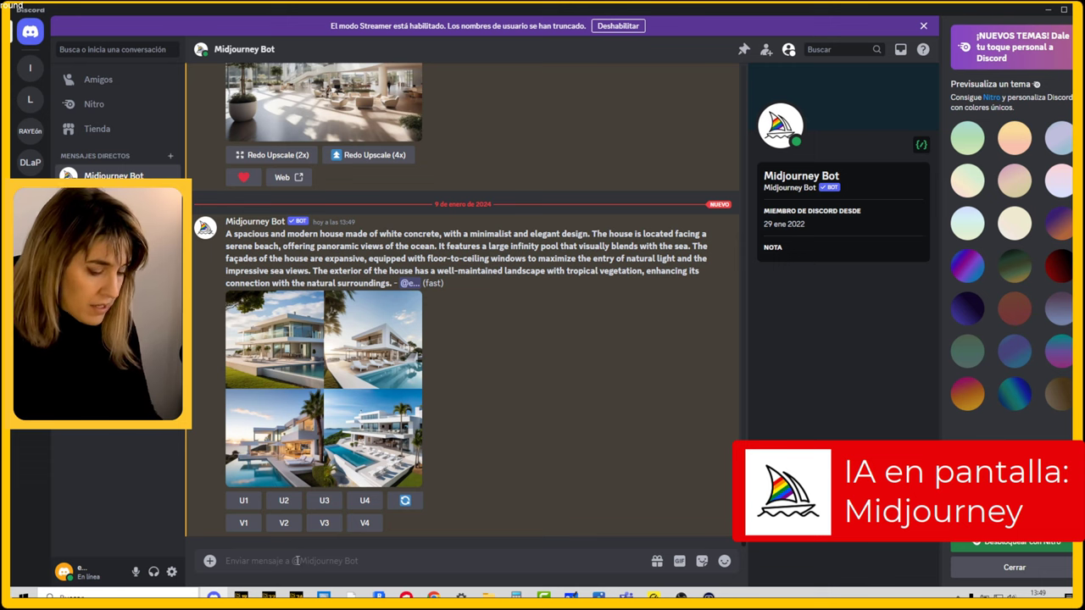
Submit the architectural-sketch beach-house prompt to Midjourney via /imagine
text(/i)
key(Return)
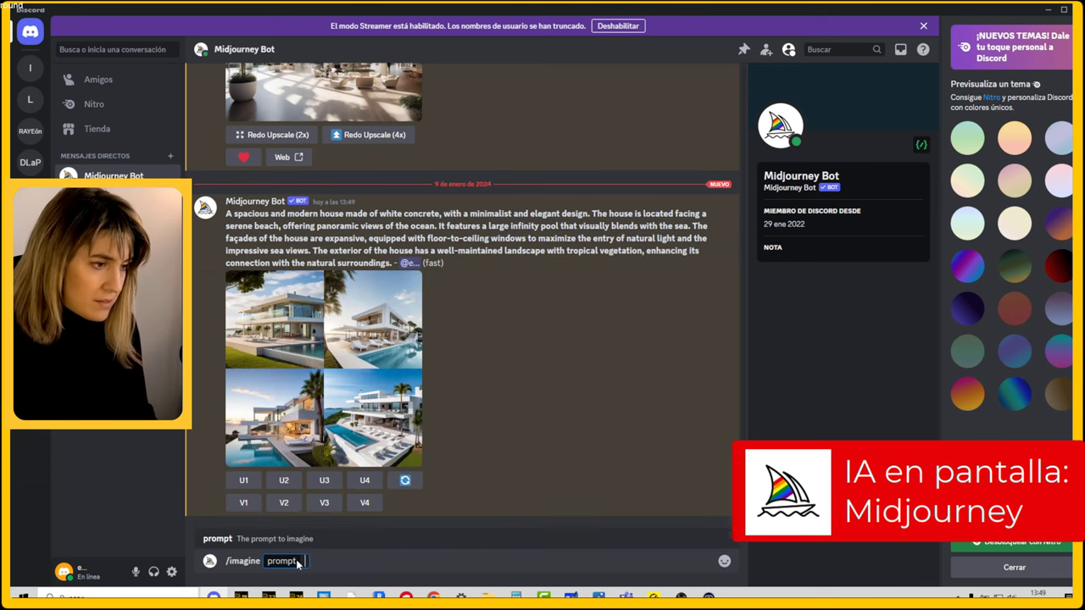
text(Architectural sketch of a spacious and modern house made of white concrete, with a minimalist and elegant design. The house is located facing a serene beach, offering panoramic views of the ocean. It features a large infinity pool that visually blends with the sea. The façades of the house are expansive, equipped with floor-to-ceiling windows to maximize the entry of natural light and the impressive sea views. The exterior of the house has a well-maintained landscape with tropical vegetation, enhancing its connection with the natural surroundings.)
key(Return)
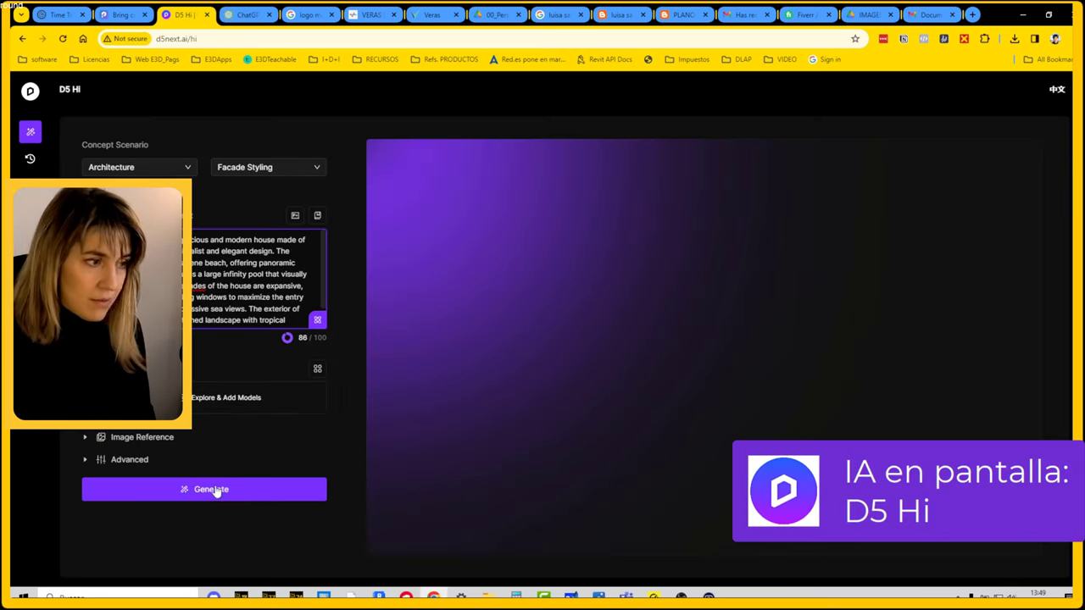
Start D5 Hi rendering and generate PromeAI images in Realistic Fantasy 04 style at 16:9
click(216, 492)
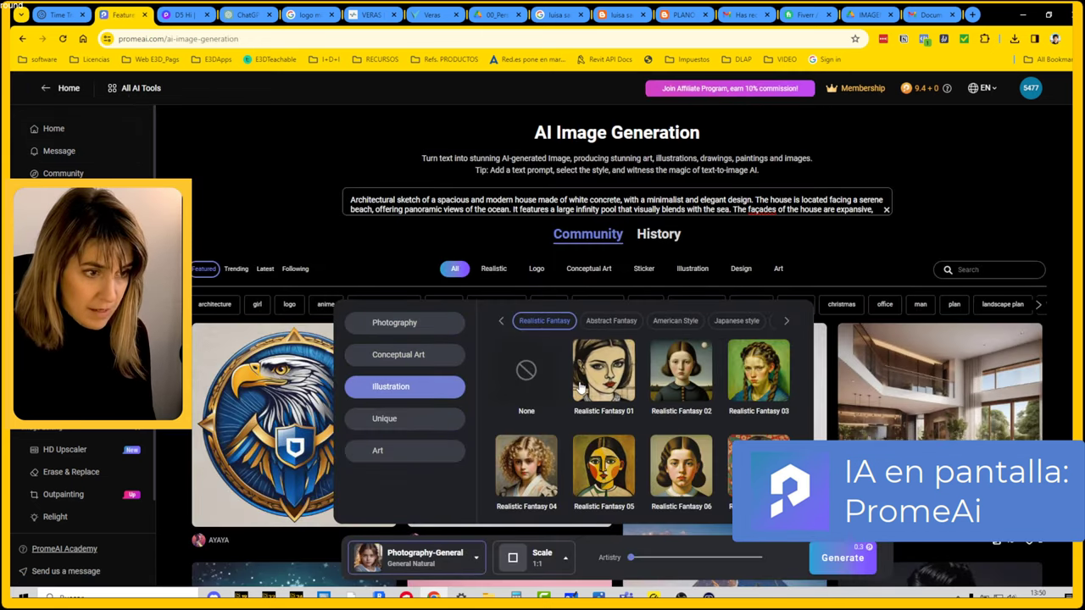
click(526, 466)
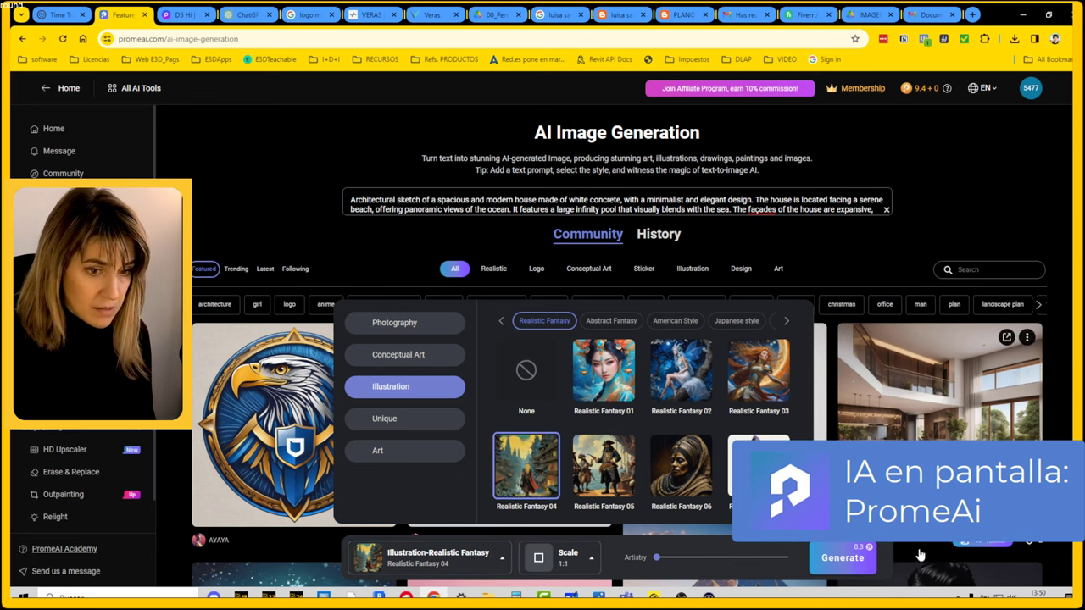
click(559, 557)
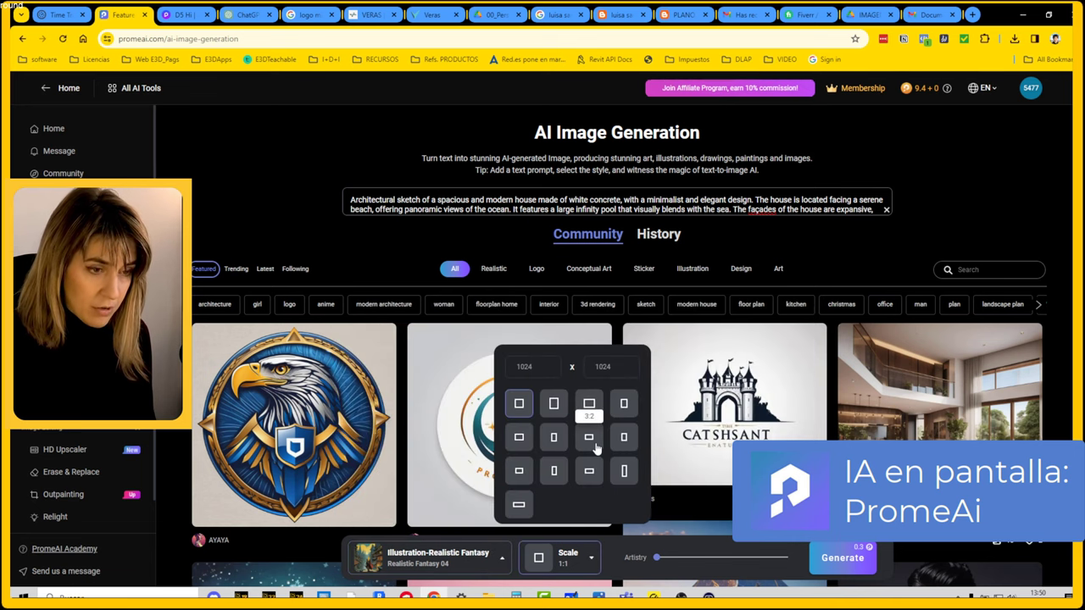
click(589, 470)
click(841, 557)
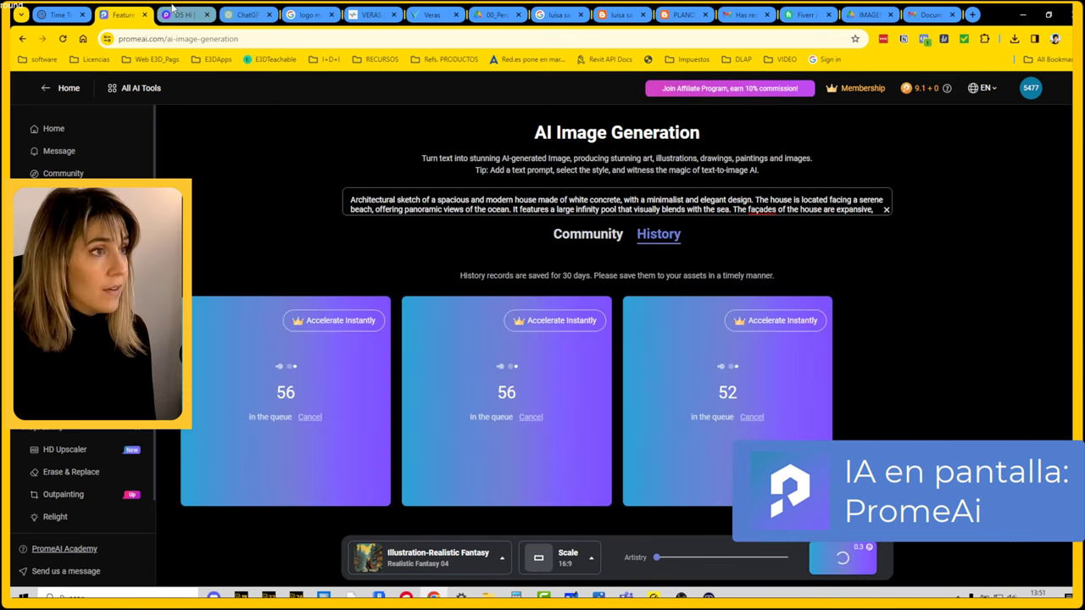
Review the finished D5 Hi renders and ChatGPT's image before moving on to Veras
click(178, 15)
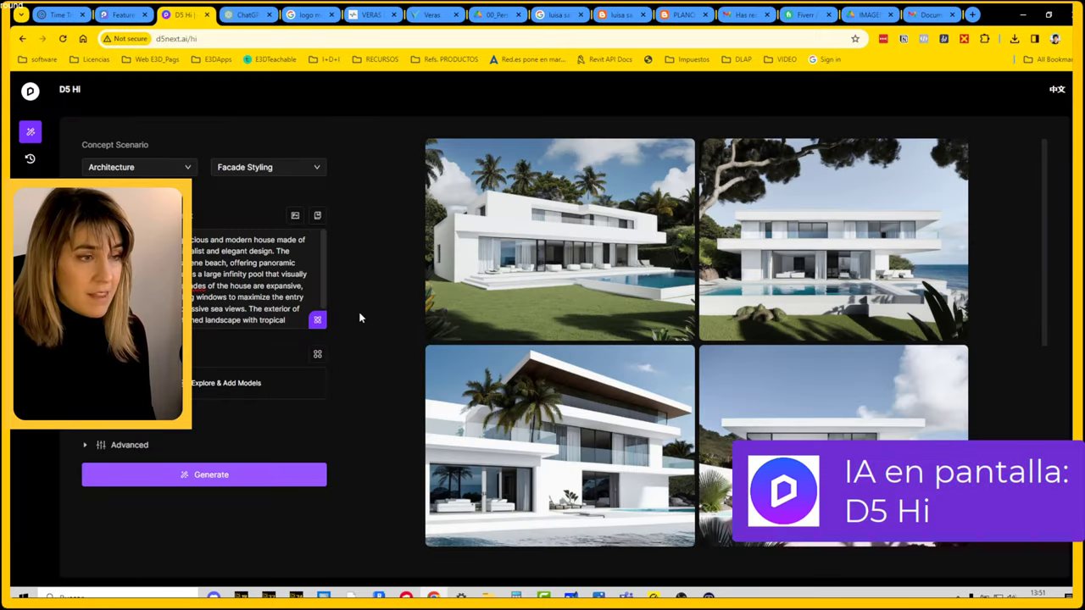
click(247, 16)
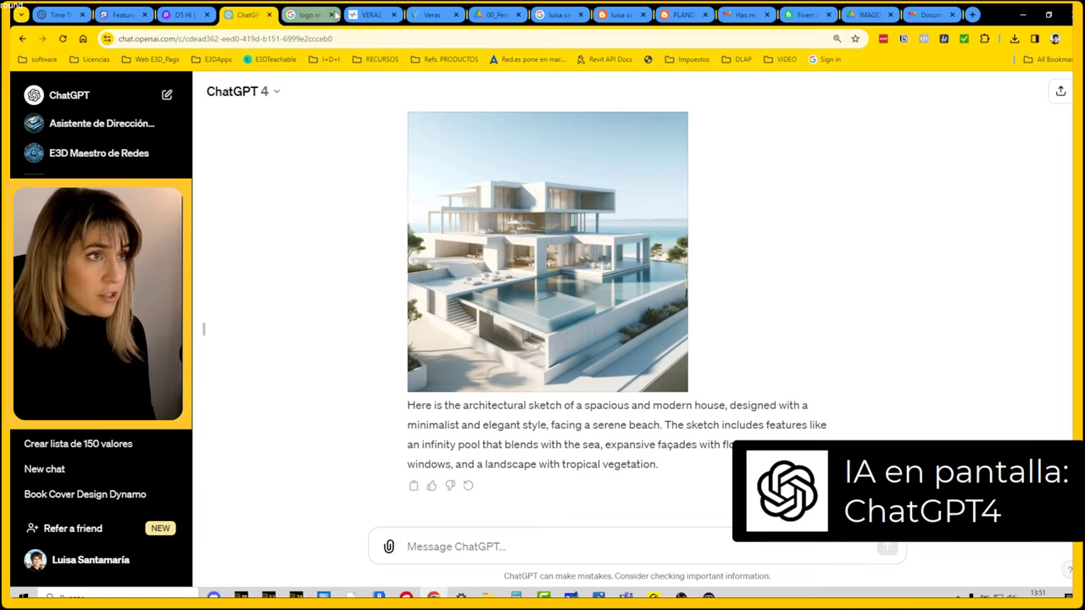
click(360, 14)
Open Veras and look through its Compose settings and Explore style presets
click(433, 15)
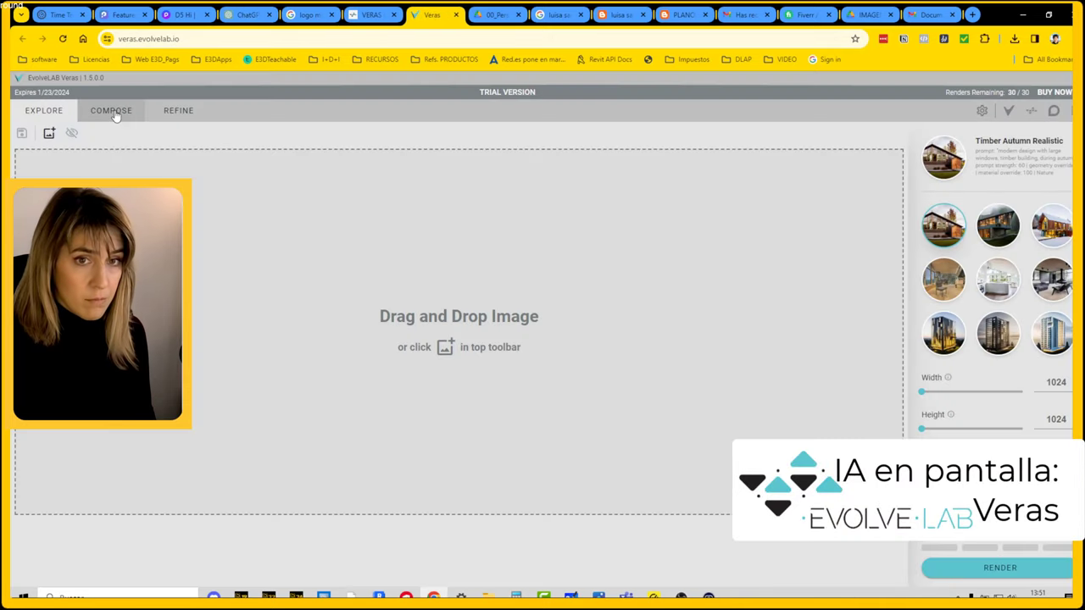
click(110, 111)
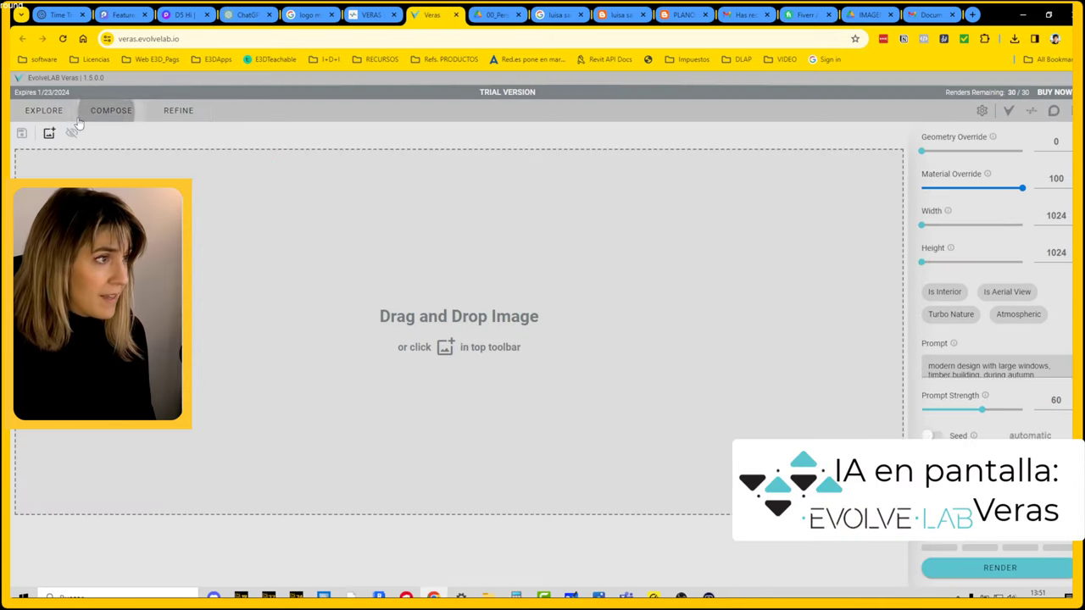
click(46, 119)
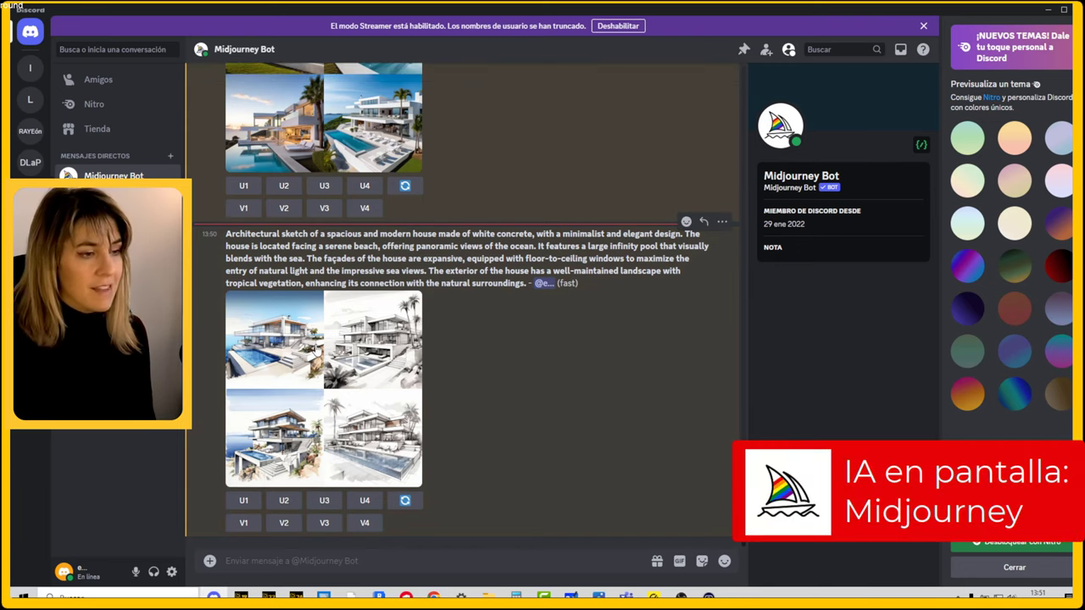
Preview the four Midjourney sketches, upscale the fourth with U4, then request a 4x upscale
click(310, 339)
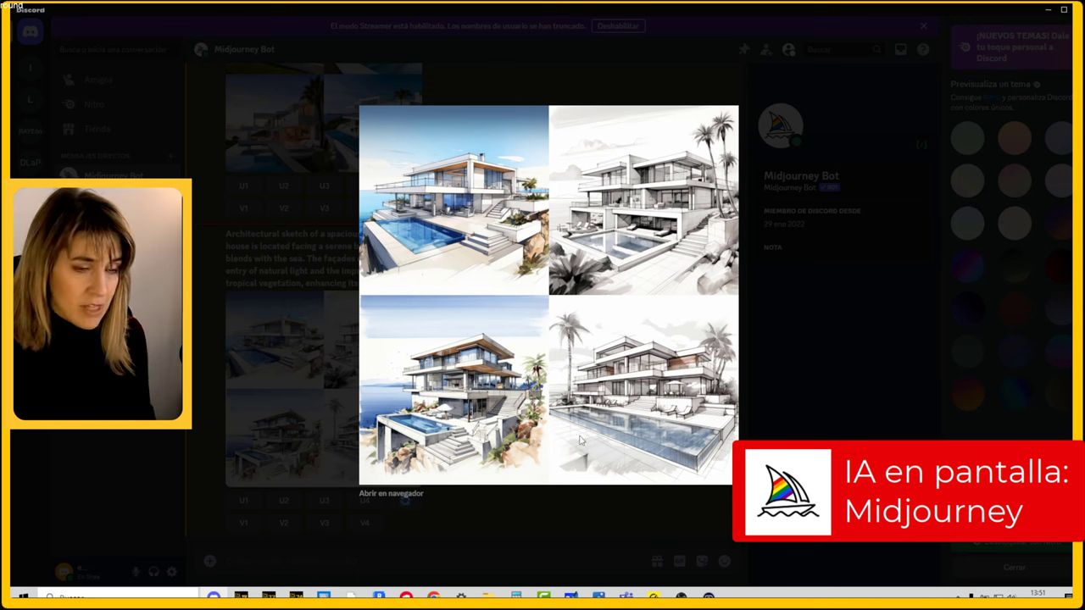
click(784, 405)
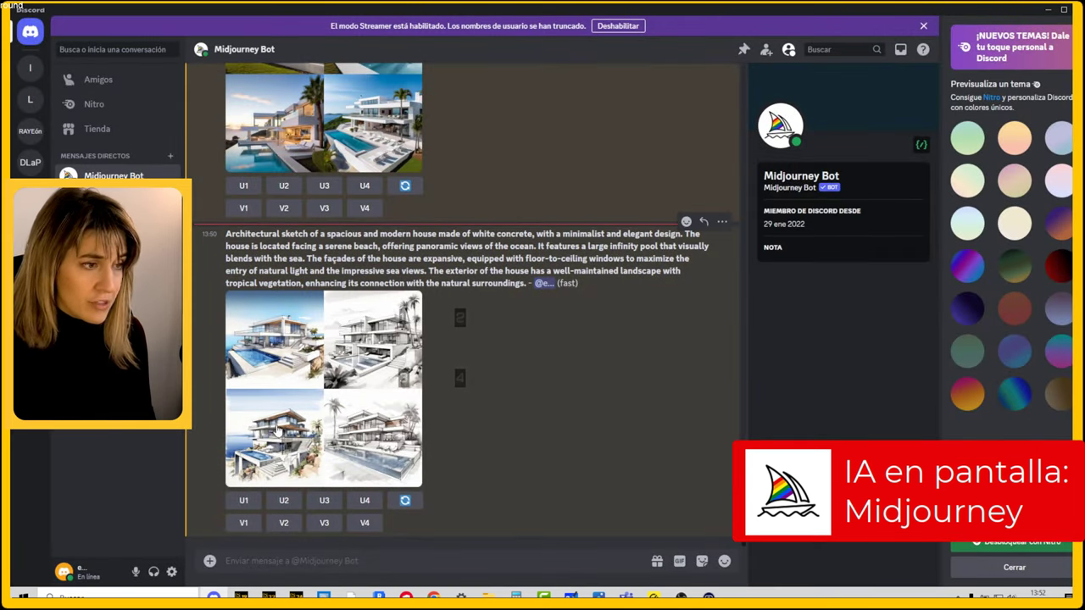
click(365, 501)
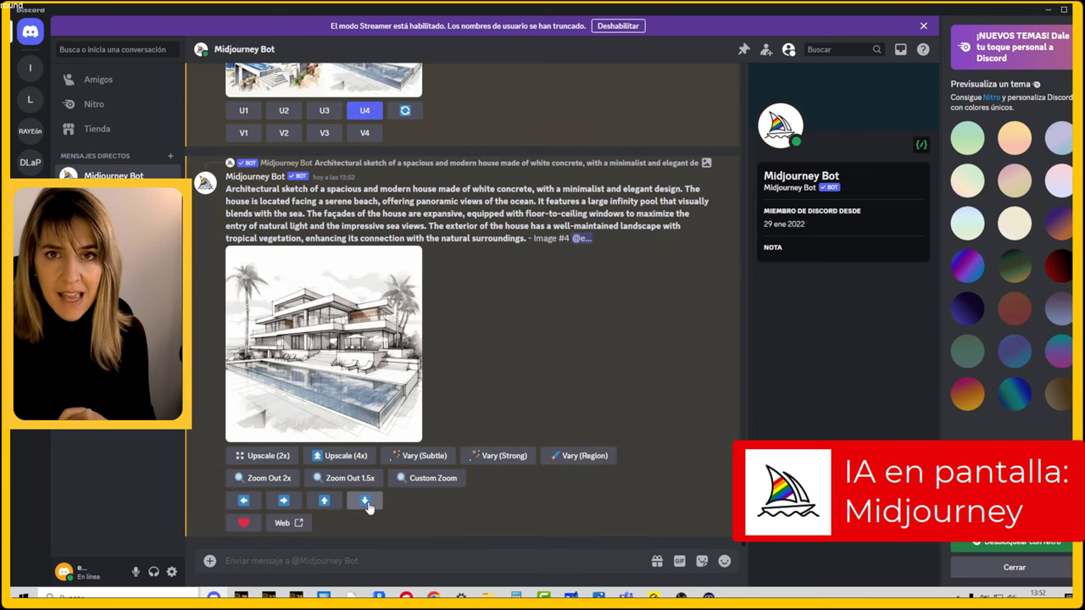
click(349, 456)
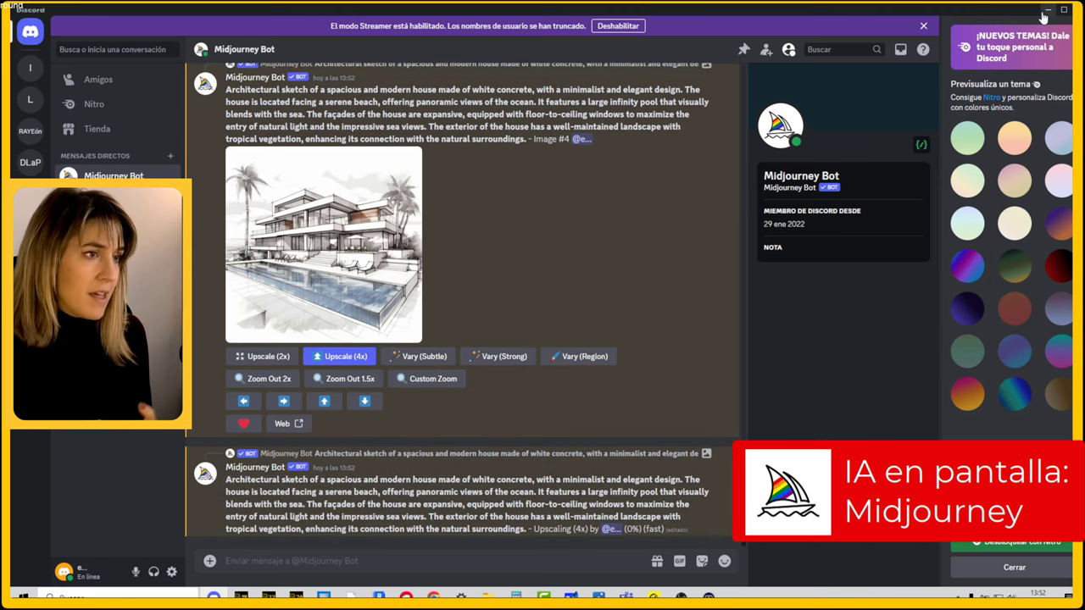
click(1045, 12)
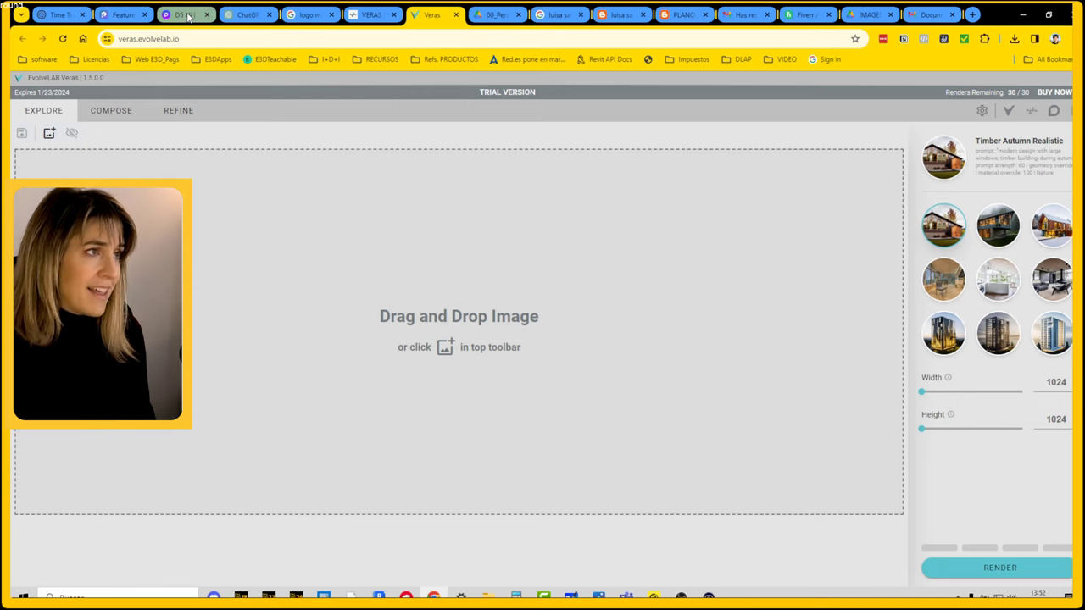
Review PromeAI's generated house images, then D5 Hi's four renders and ChatGPT's result
click(119, 15)
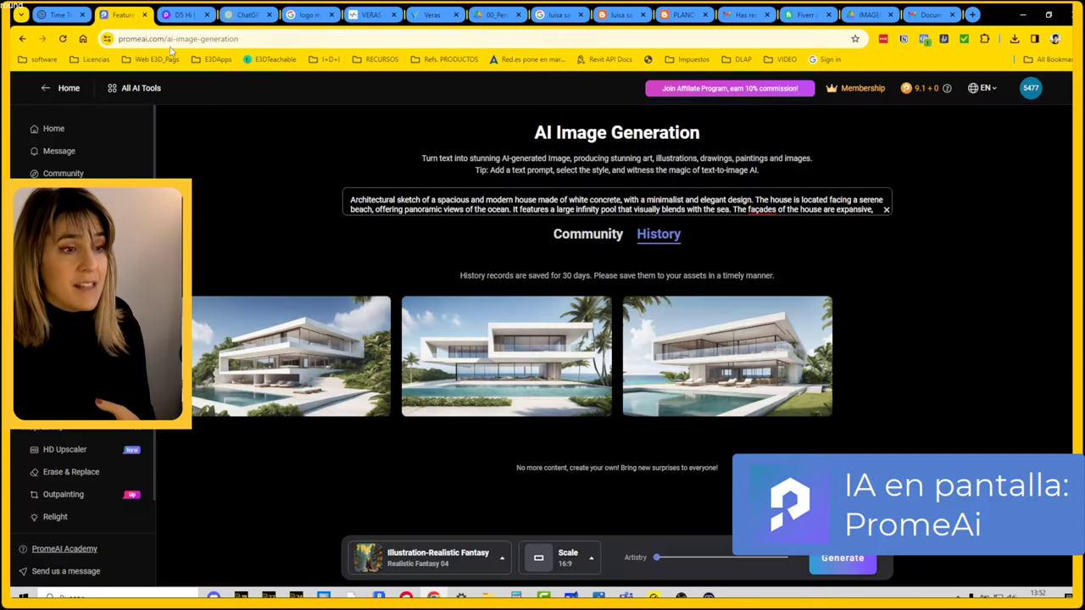
mouse_move(288, 356)
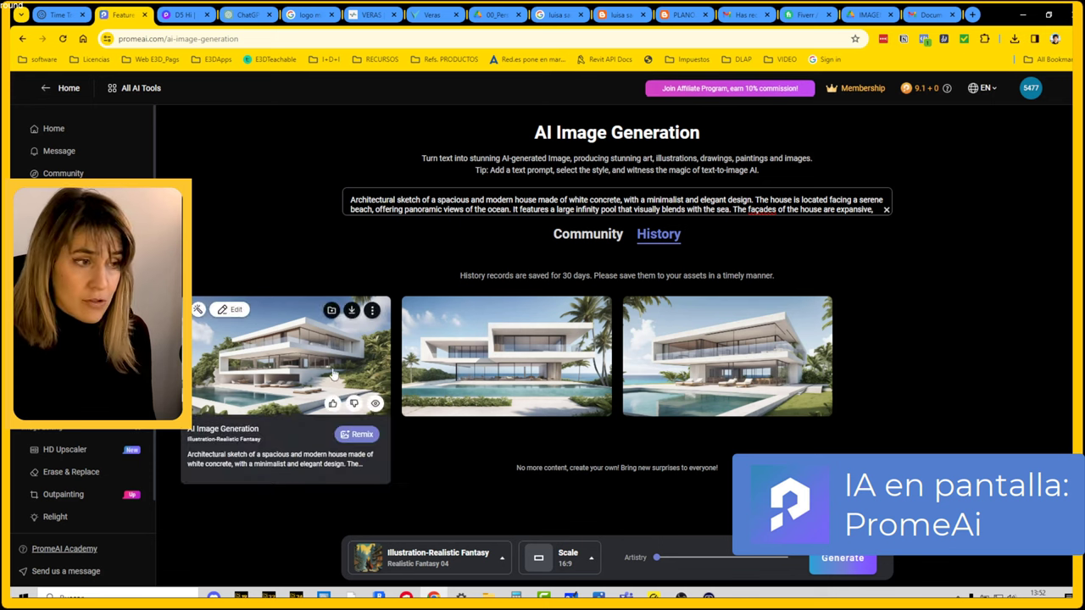
click(582, 361)
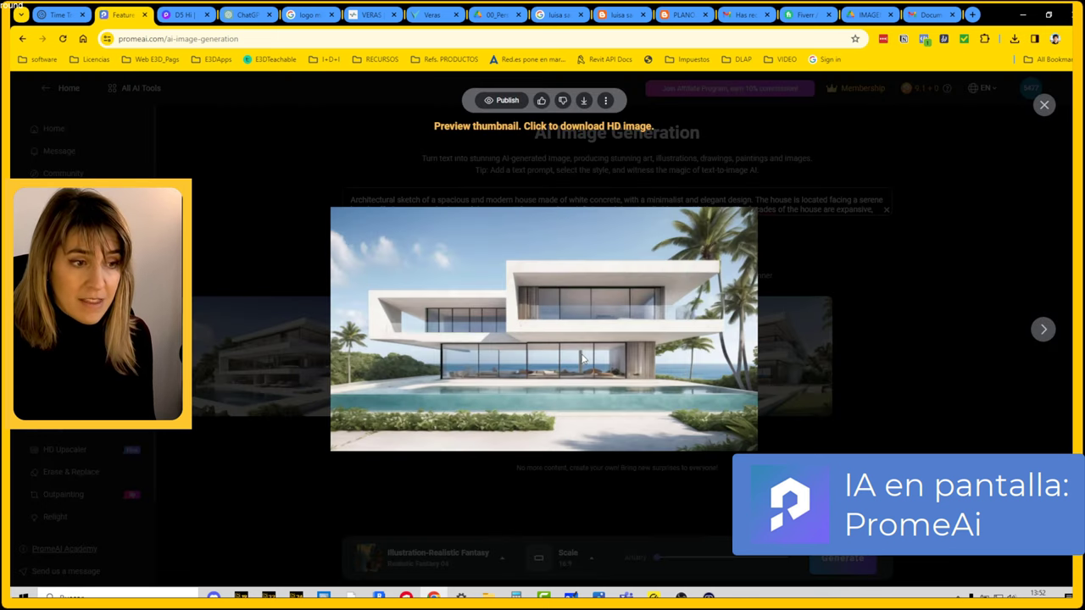
click(824, 387)
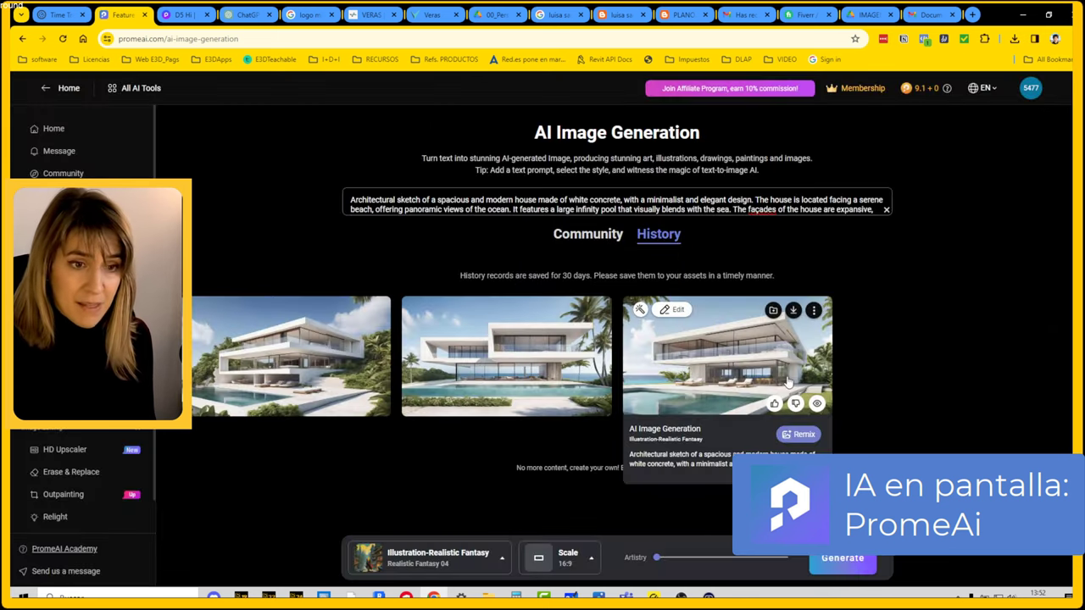
click(785, 379)
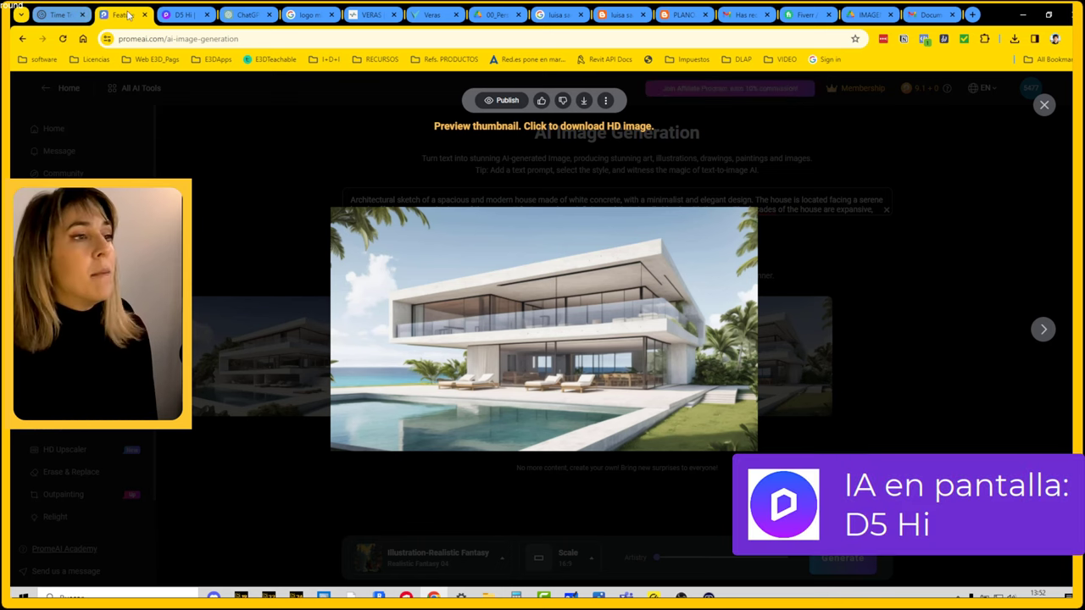
click(183, 14)
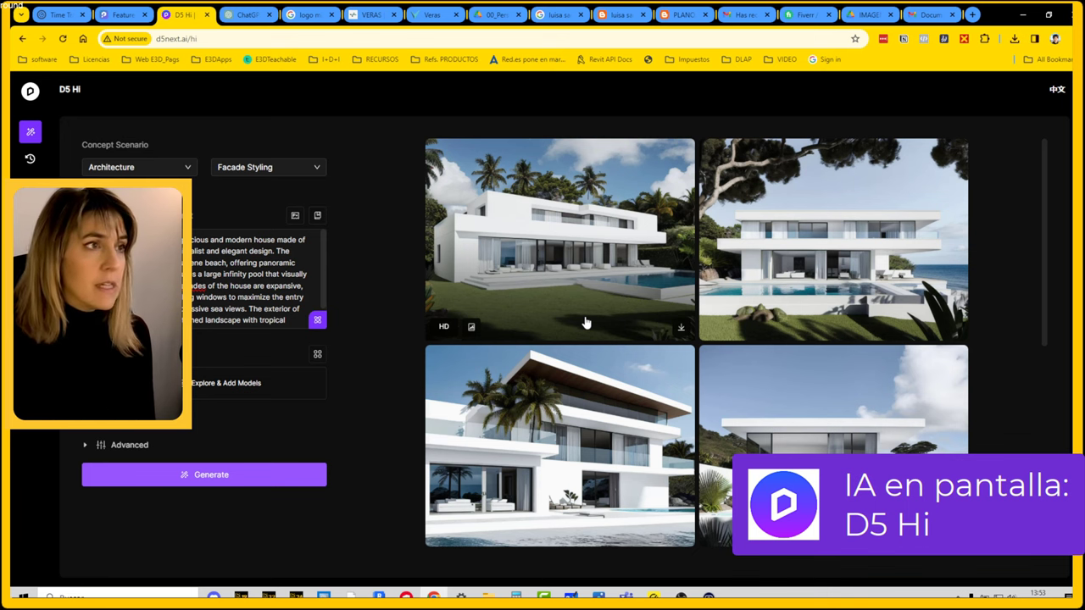
click(245, 14)
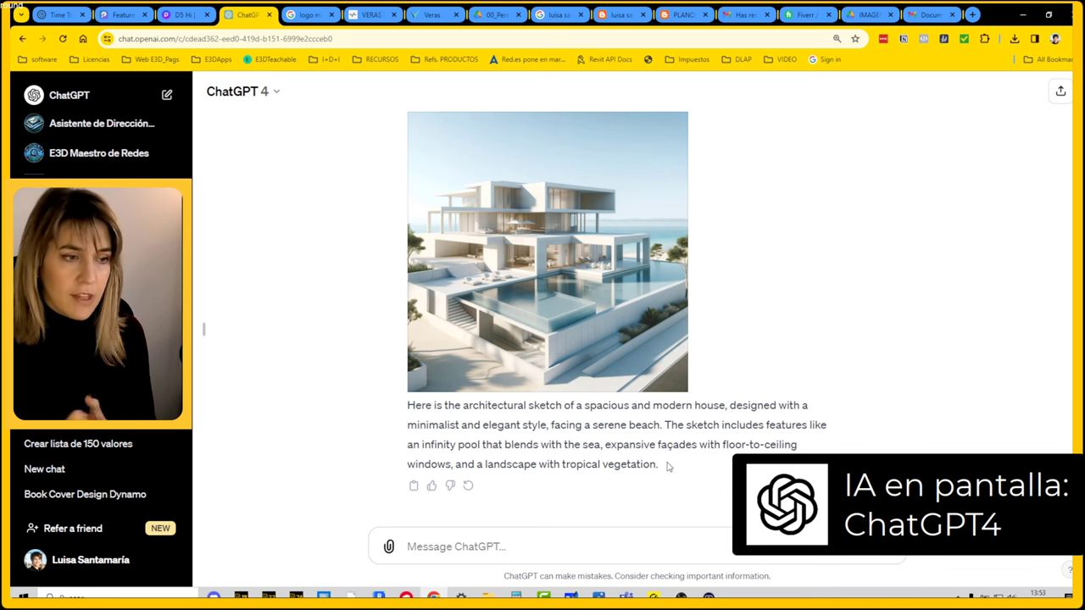
Send ChatGPT the hand-drawn architectural sketch prompt, then select it for reuse
triple_click(428, 445)
click(466, 557)
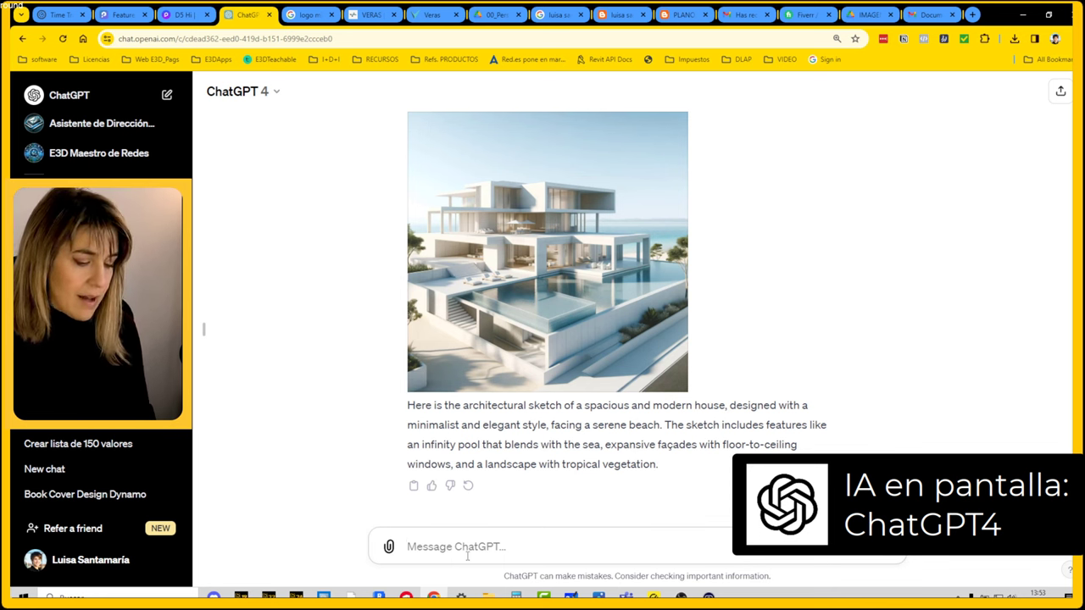
text(this is not a sketch)
key(ctrl+a)
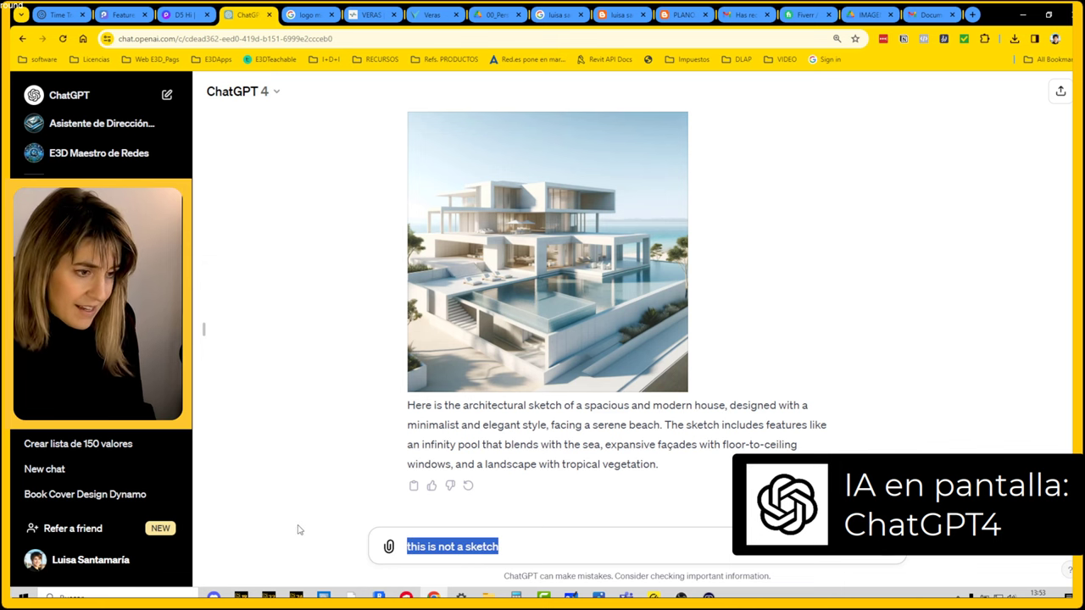
key(BackSpace)
triple_click(403, 412)
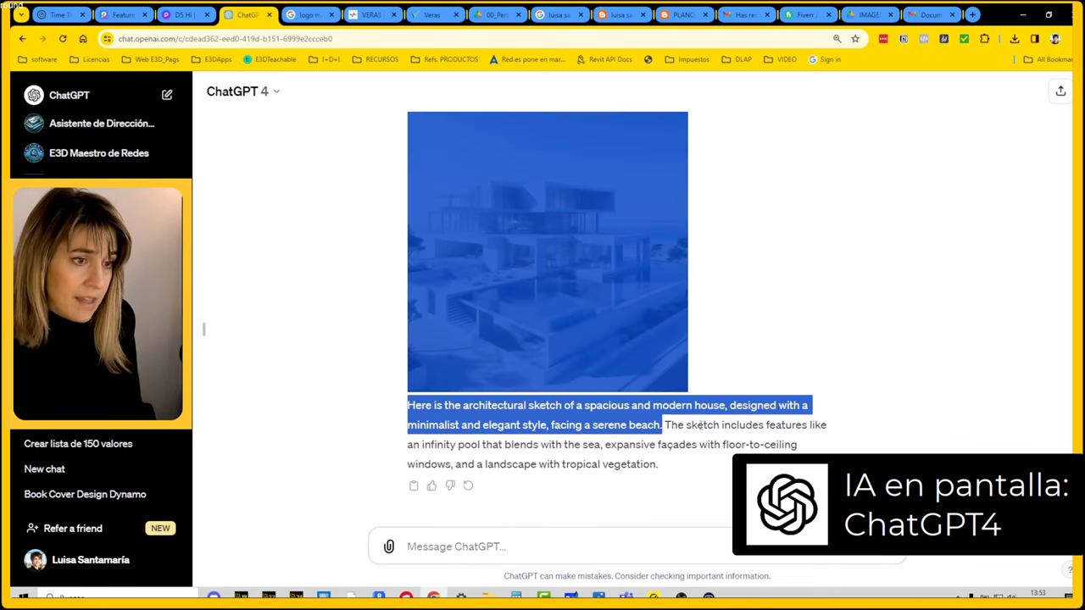
key(ctrl+v)
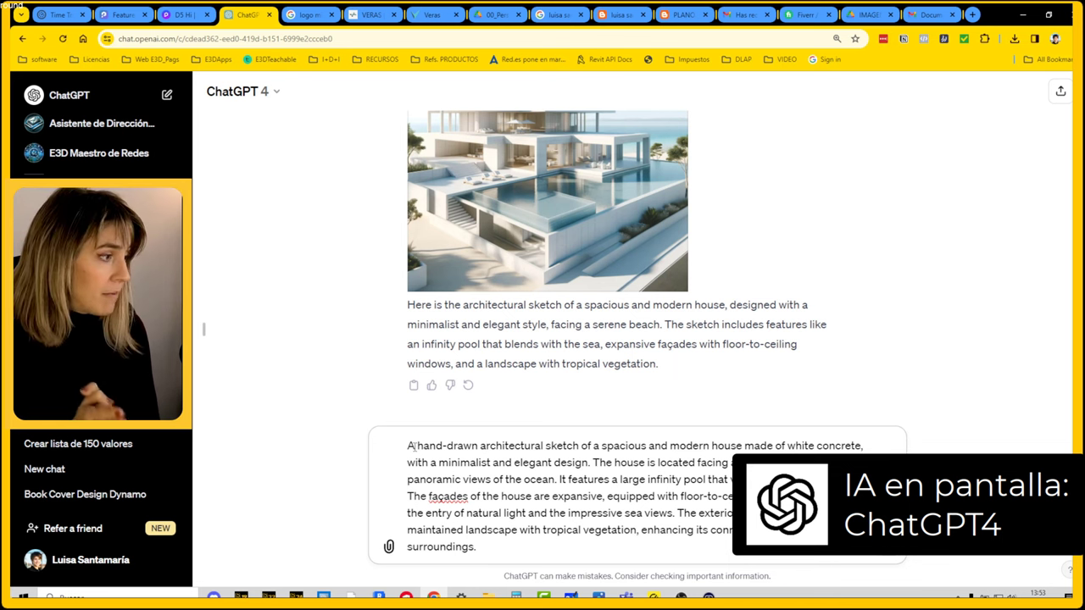
key(Return)
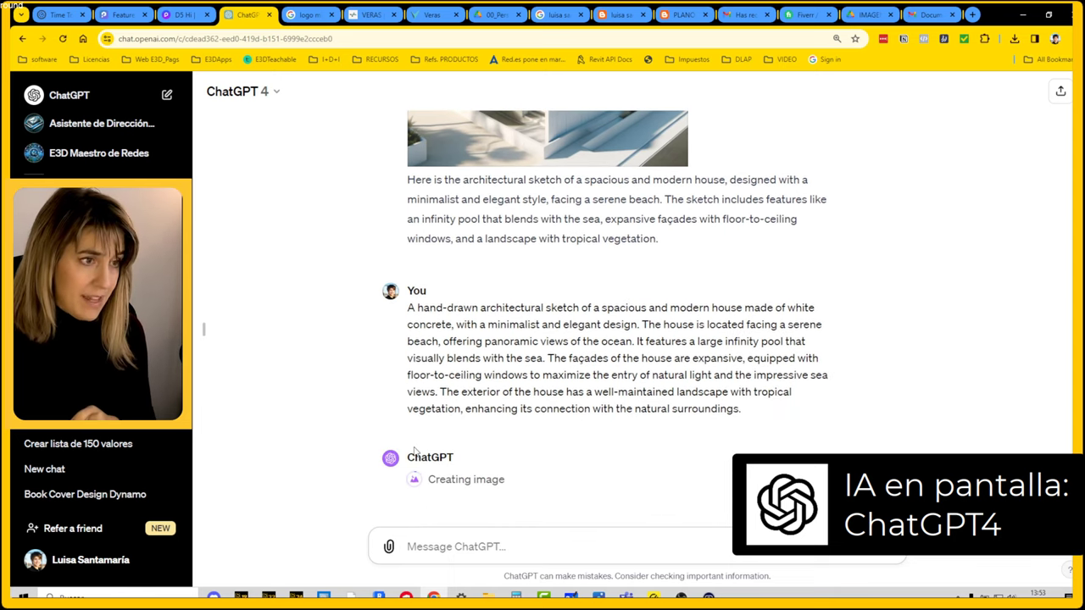
drag(751, 416, 384, 317)
key(ctrl+c)
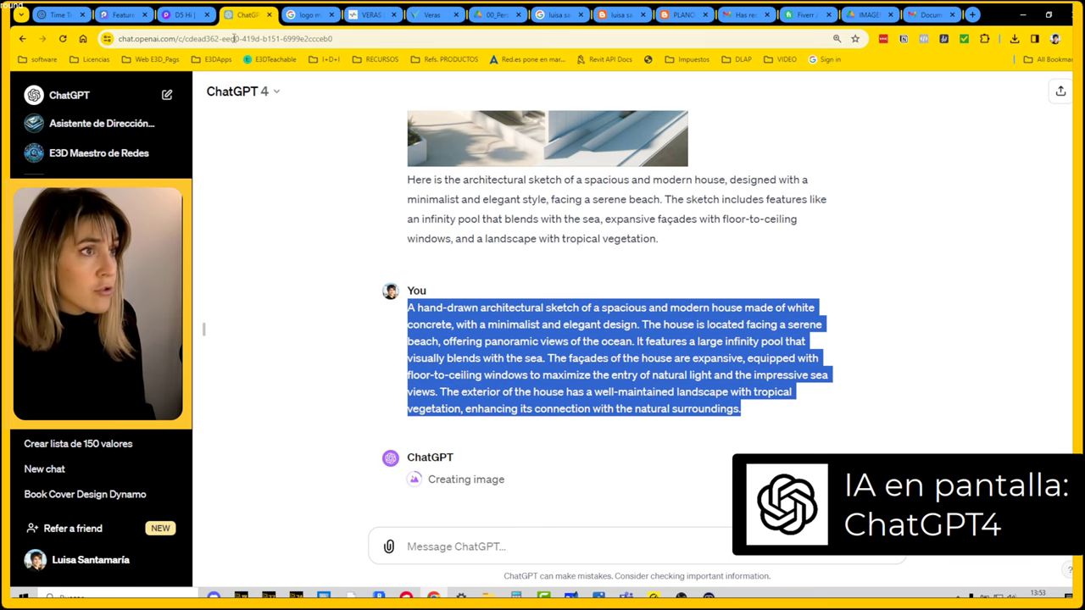
click(185, 15)
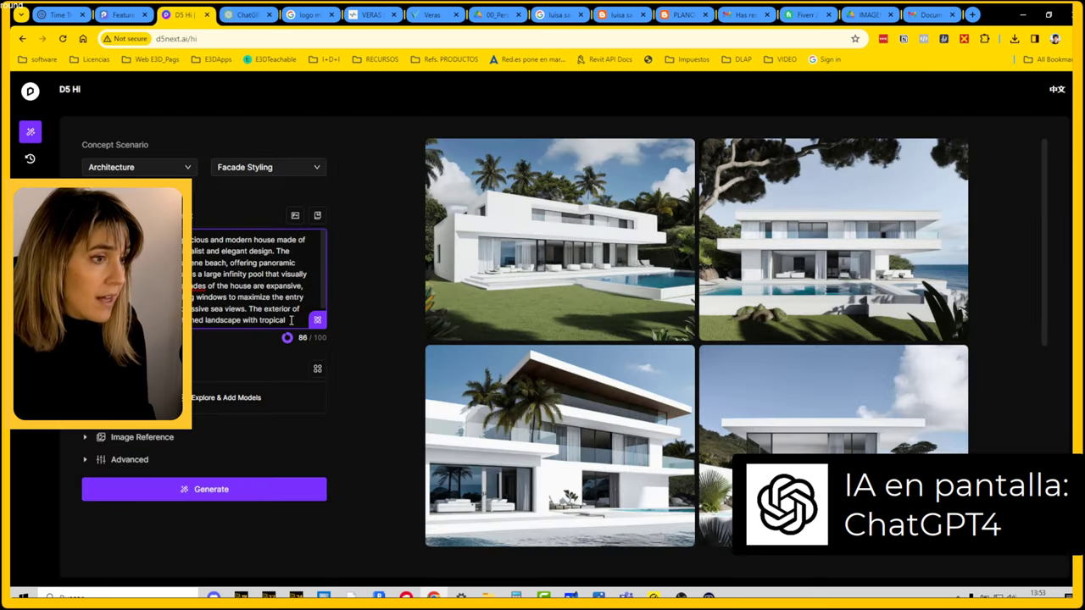
Replace PromeAI's prompt with the hand-drawn sketch prompt and generate American Style versions
drag(288, 322, 191, 239)
click(124, 15)
click(320, 209)
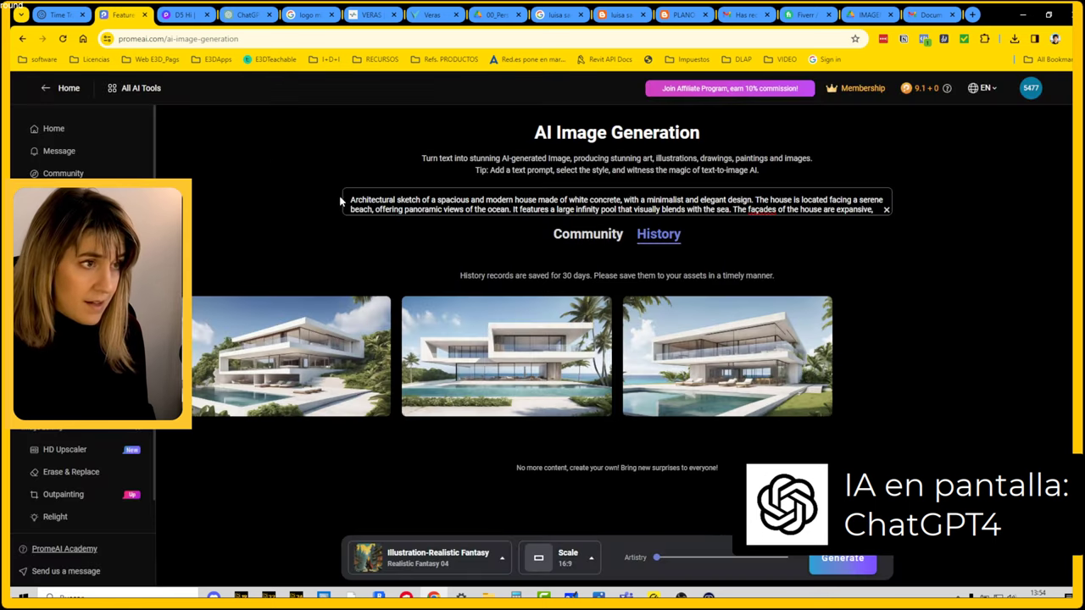
drag(349, 199, 817, 238)
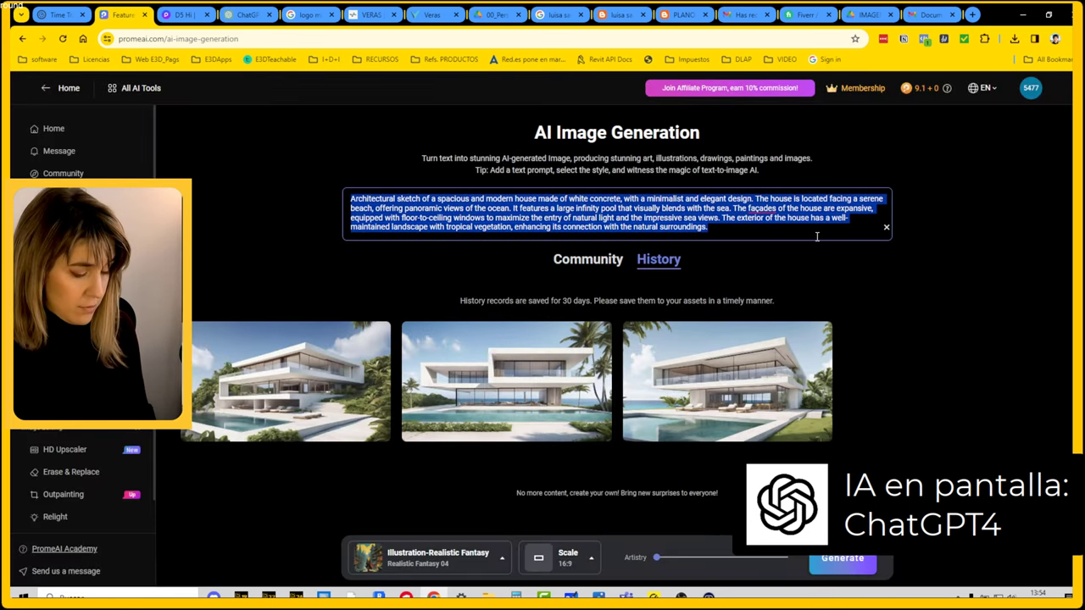
key(ctrl+v)
click(573, 458)
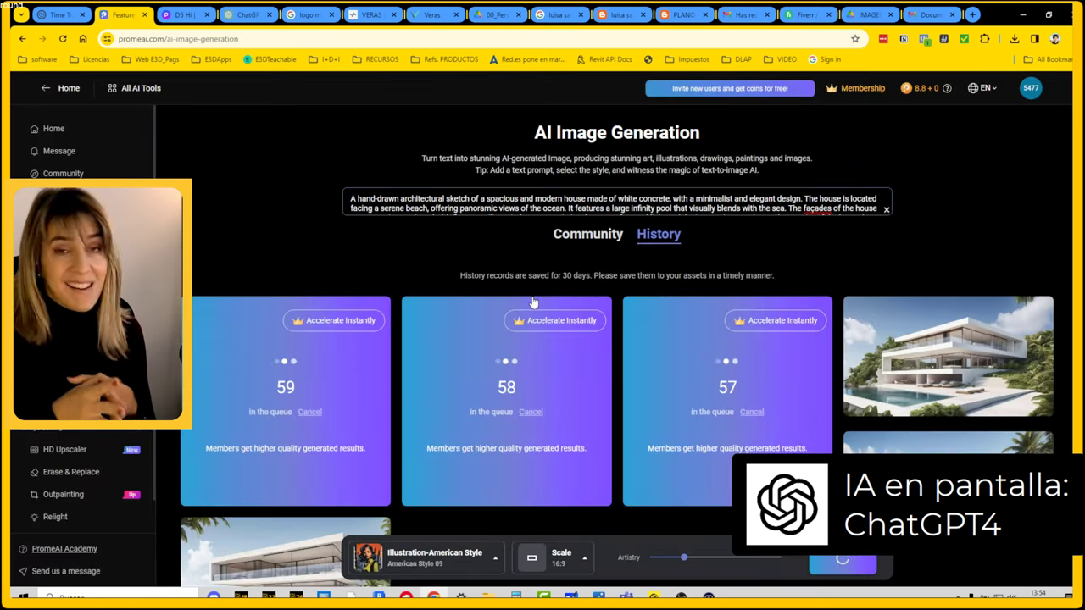
key(ctrl+4)
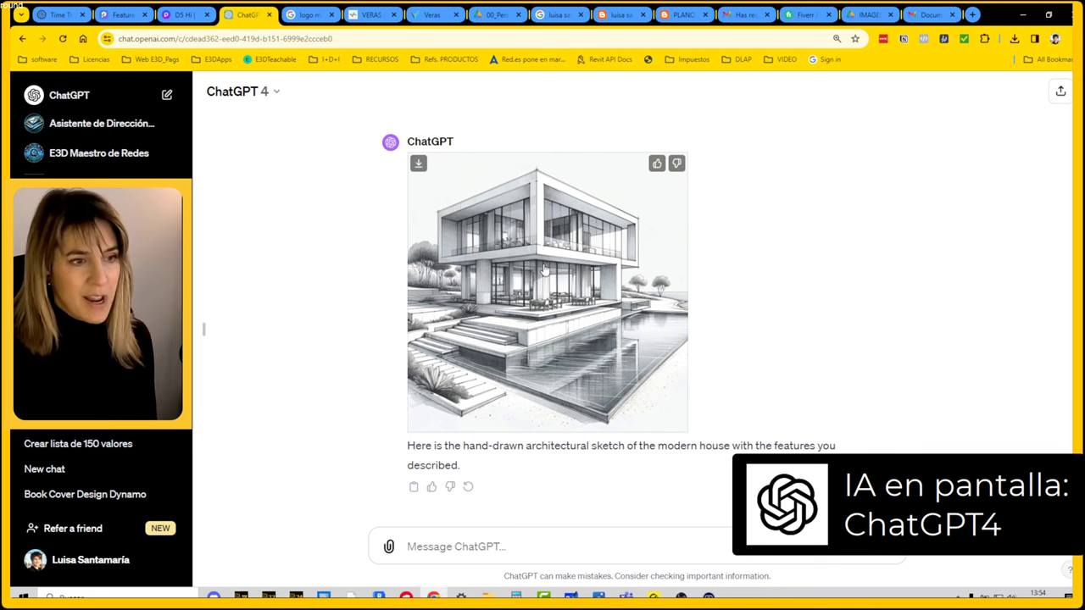
View ChatGPT's house sketch enlarged, then ask it for two options of the hand-drawn sketch
click(544, 269)
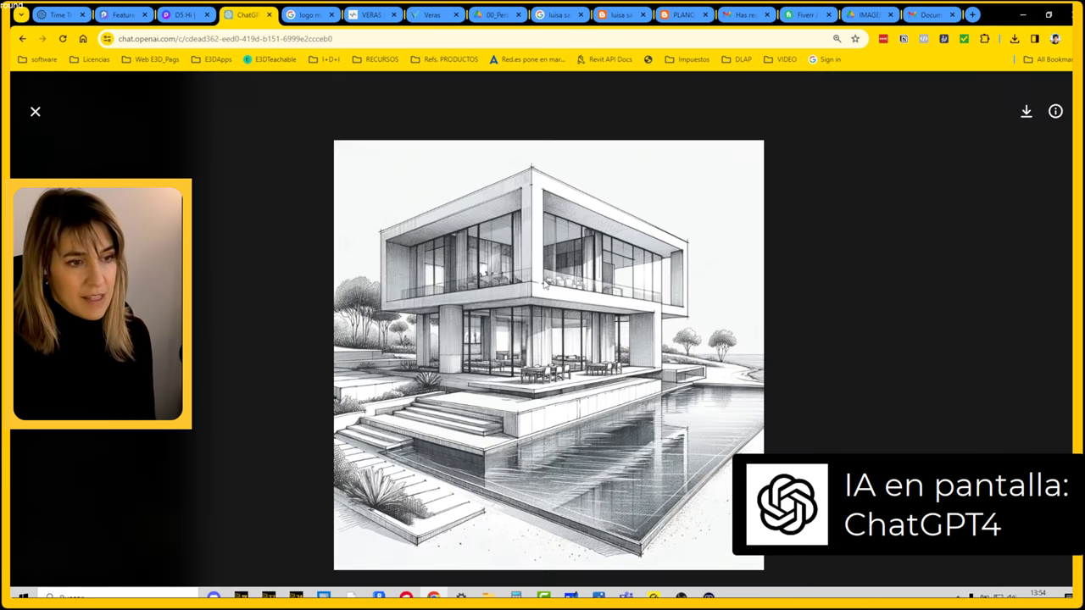
click(36, 112)
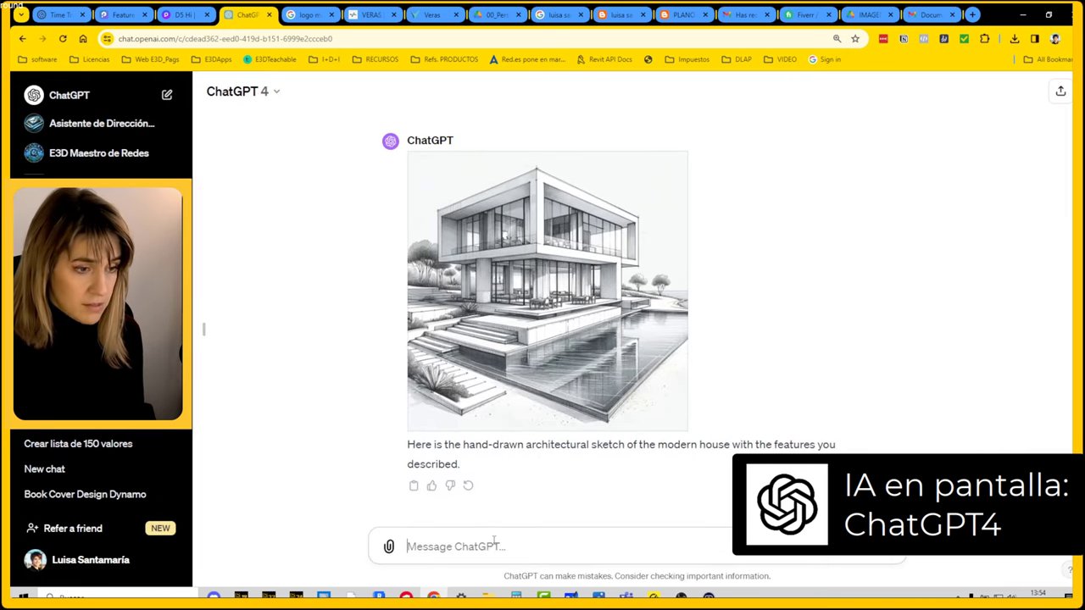
key(ctrl+v)
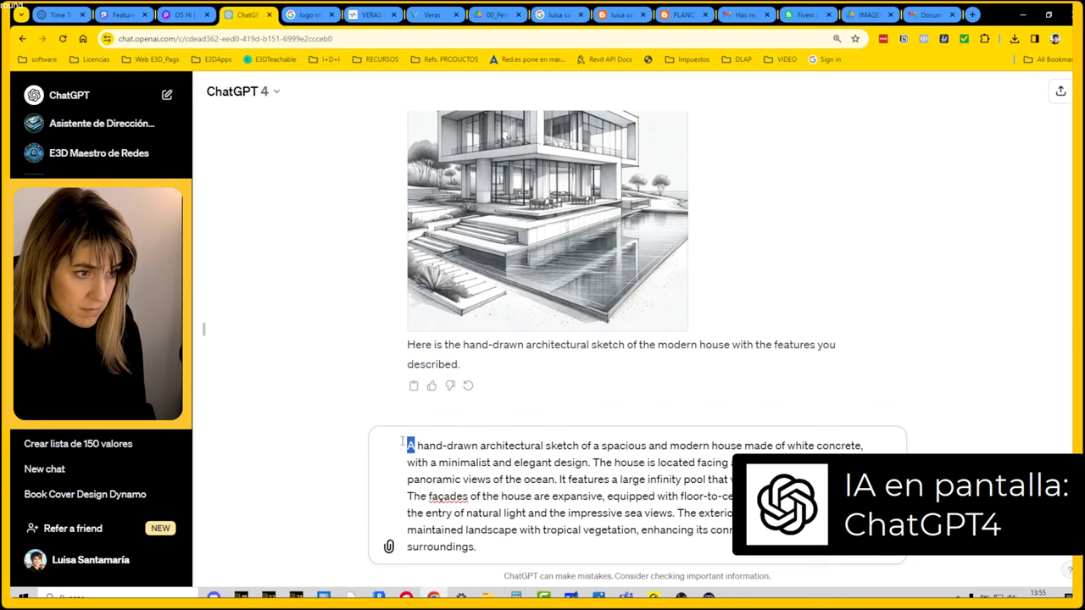
text(two options of)
key(Return)
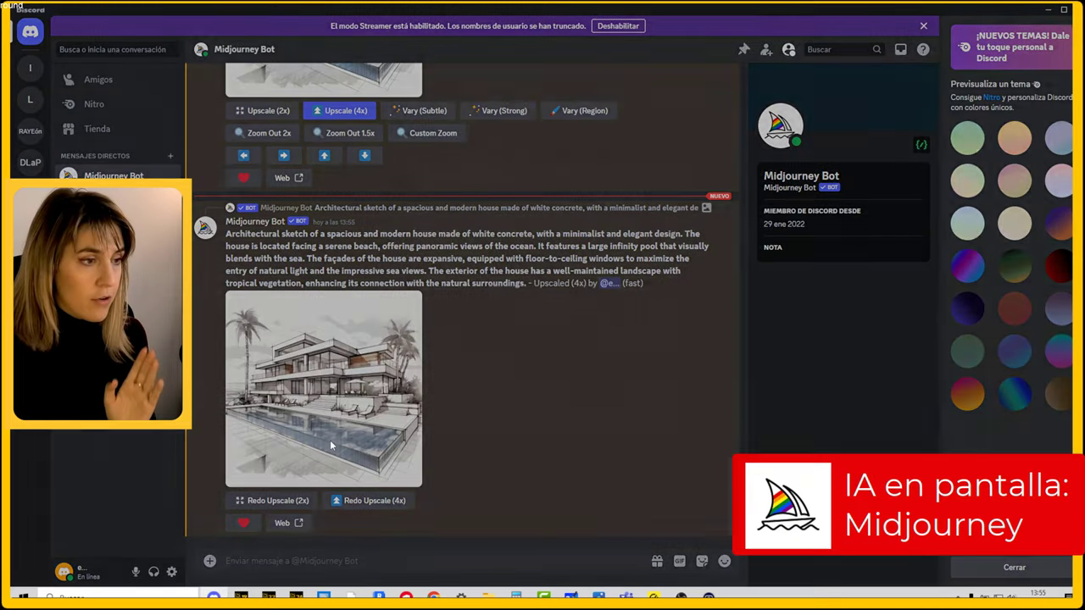
Enlarge Midjourney's 4x upscaled beach-house pencil sketch
click(330, 440)
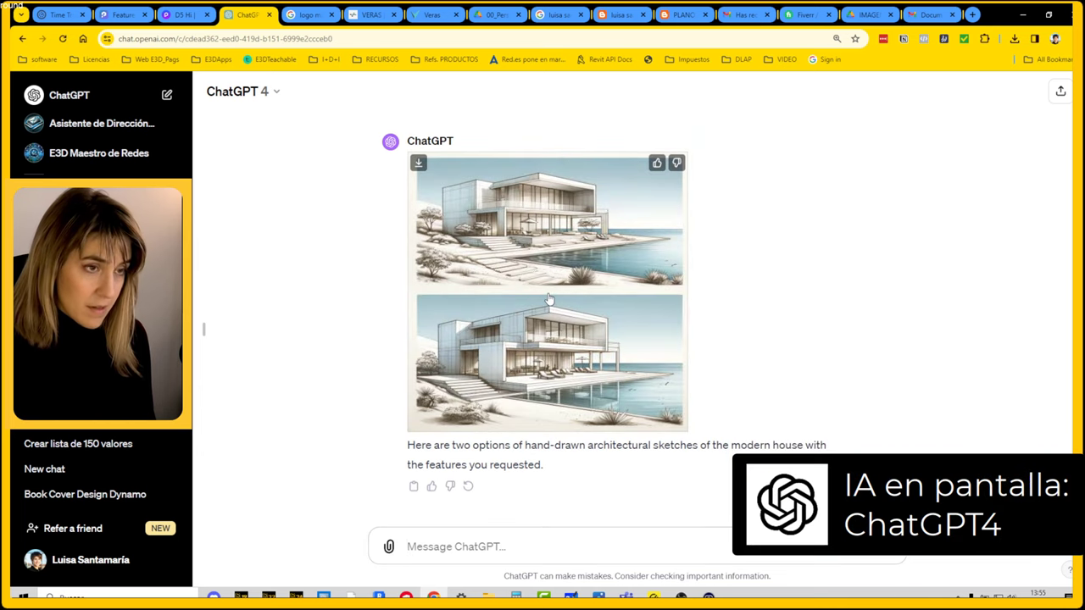
Open ChatGPT's two-option hand-drawn sketch in the image viewer
click(549, 299)
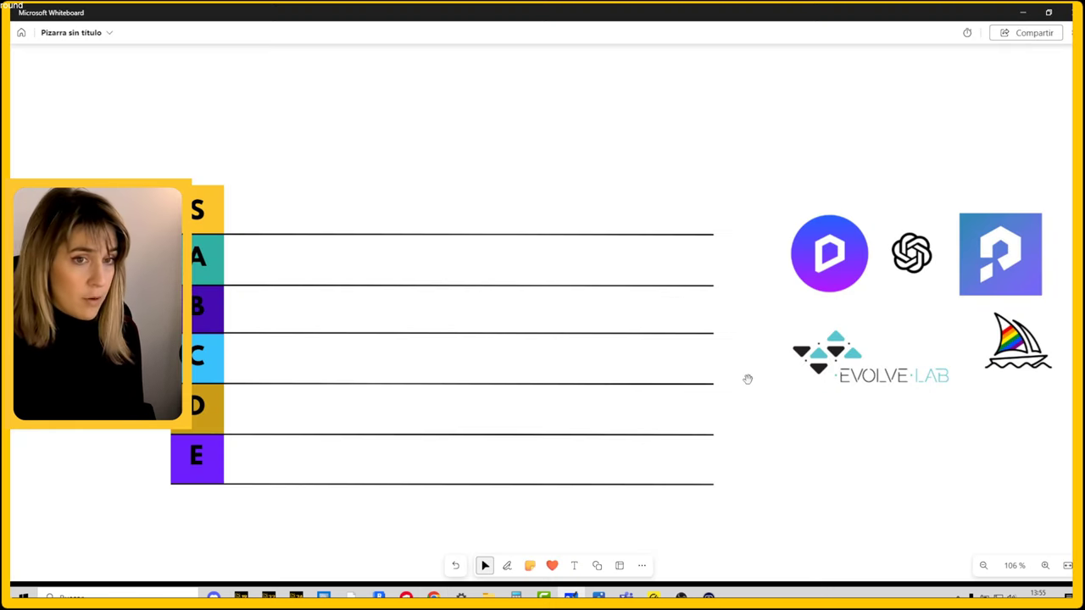
Place the ChatGPT logo in tier S of the whiteboard tier list
scroll(746, 381, up, 2)
mouse_move(816, 285)
mouse_down()
mouse_move(363, 255)
mouse_move(326, 218)
mouse_up()
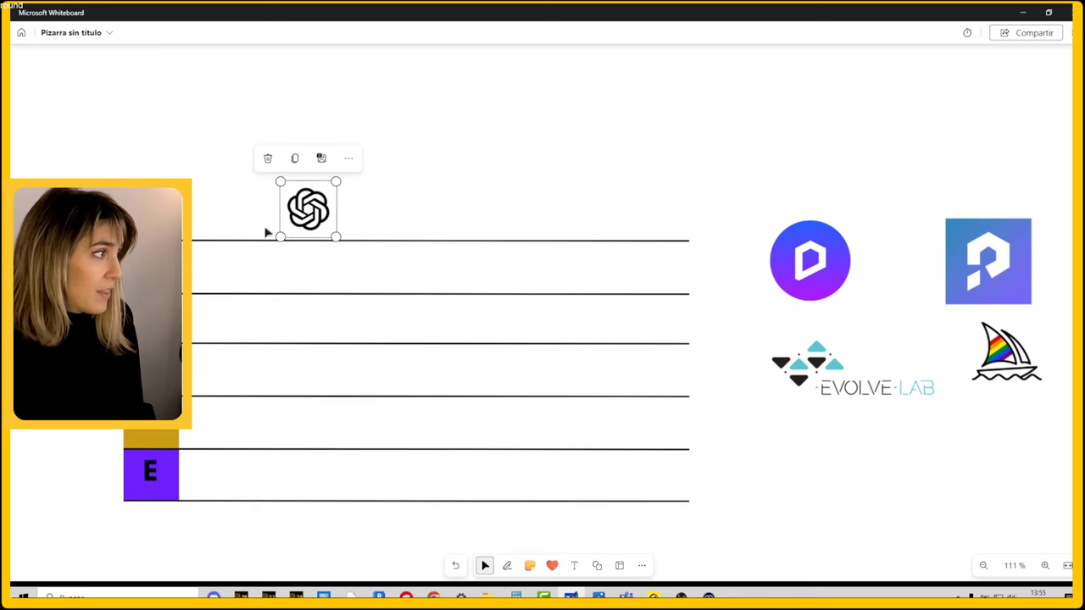
scroll(722, 351, down, 2)
scroll(356, 283, up, 2)
scroll(355, 285, up, 2)
scroll(247, 176, down, 1)
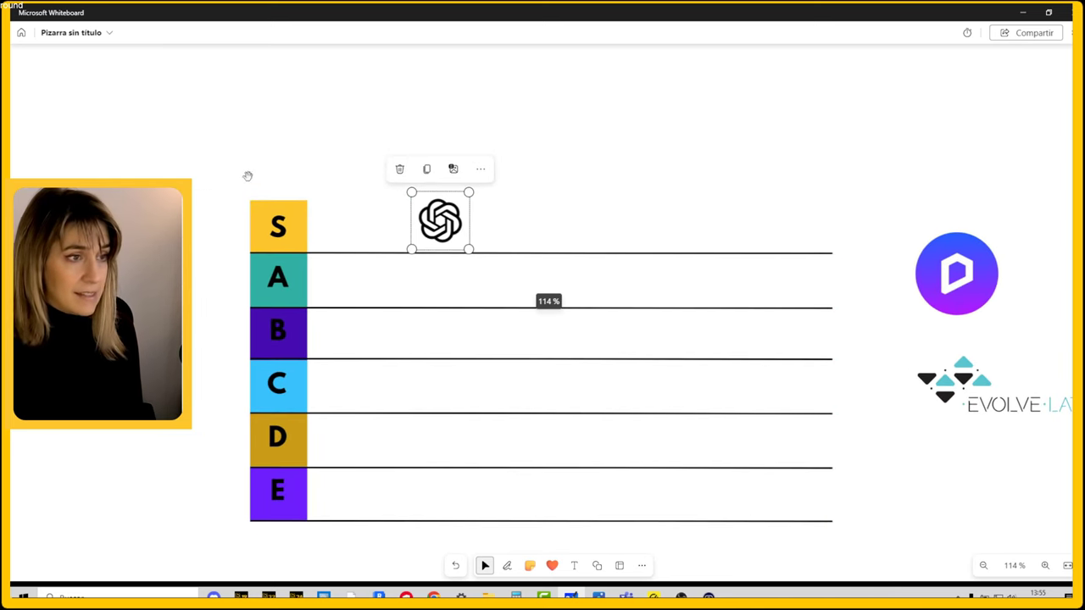
scroll(390, 206, down, 2)
Move the Midjourney logo into tier S, shrink it, and set ChatGPT beside it
click(981, 257)
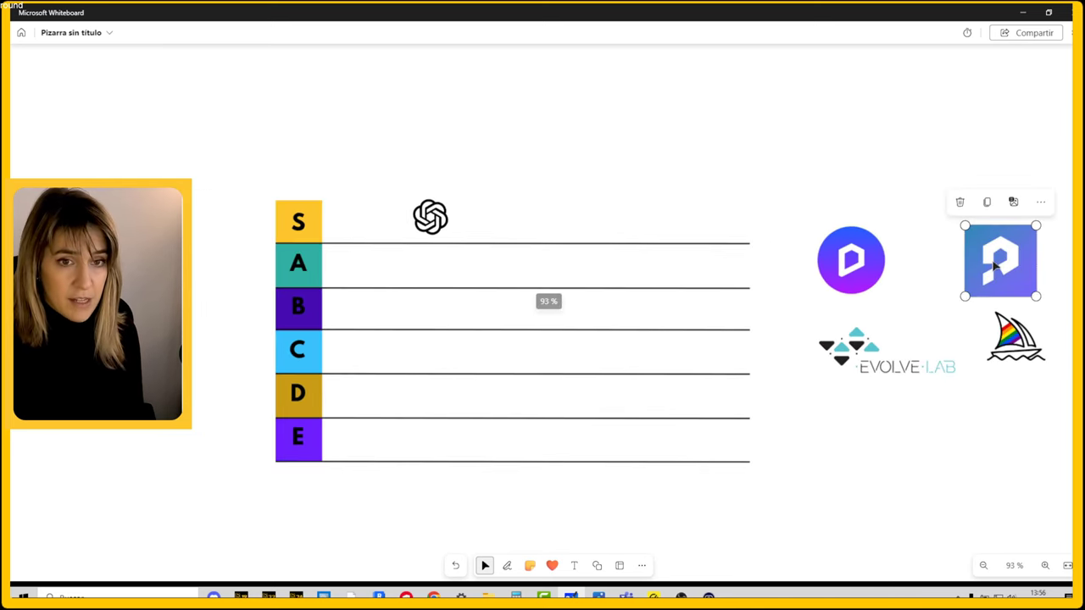
click(1023, 339)
drag(1024, 339, 371, 208)
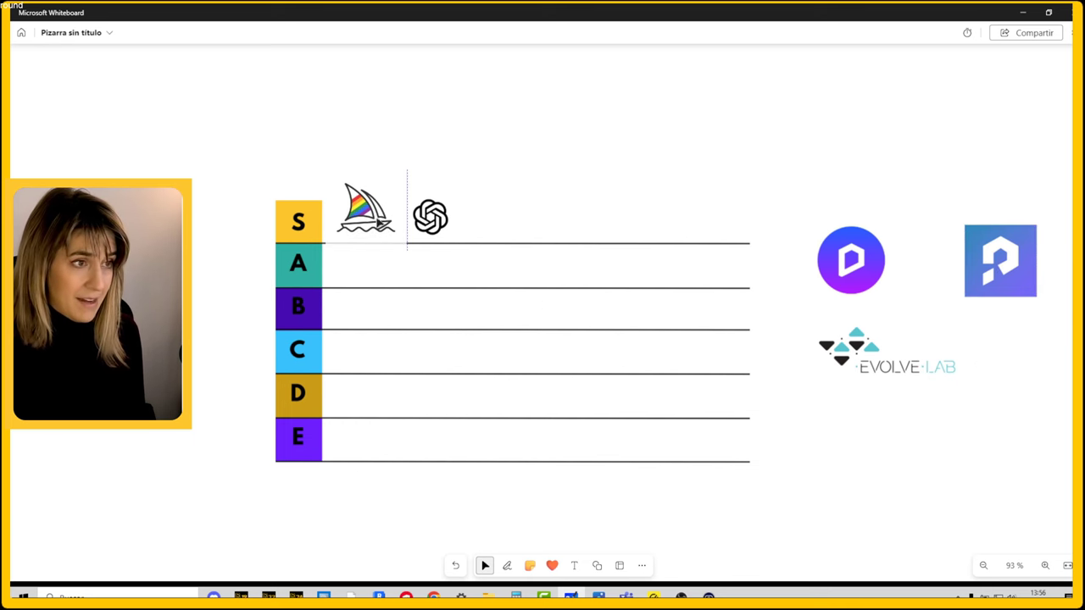
scroll(403, 177, up, 2)
drag(411, 162, 348, 227)
click(439, 218)
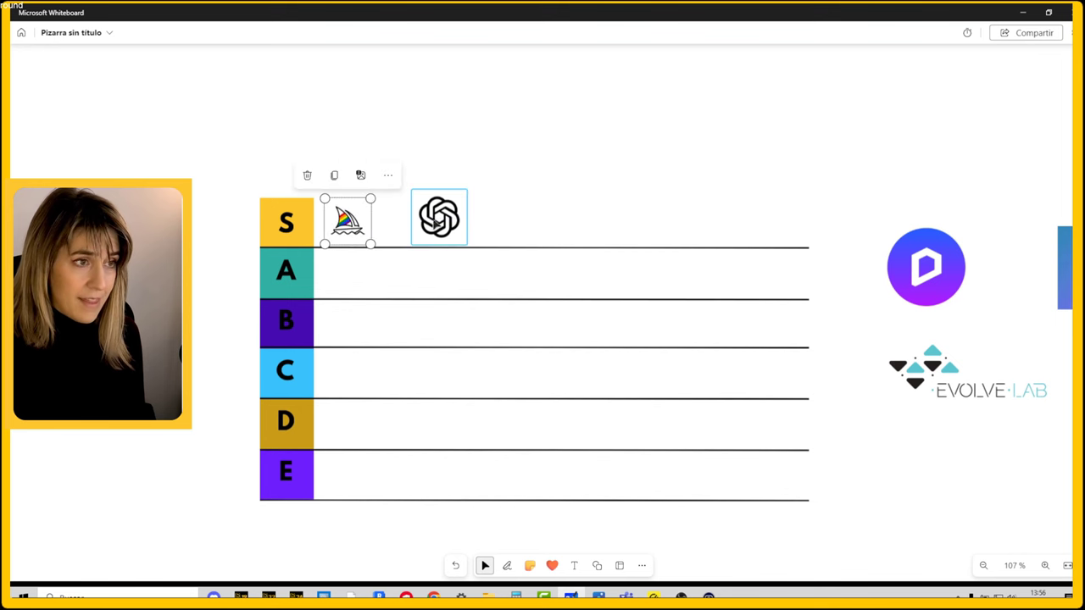
drag(439, 218, 396, 219)
Put the EvolveLAB logo beside tier E and pair the PromeAI and D5 logos above
scroll(340, 293, down, 2)
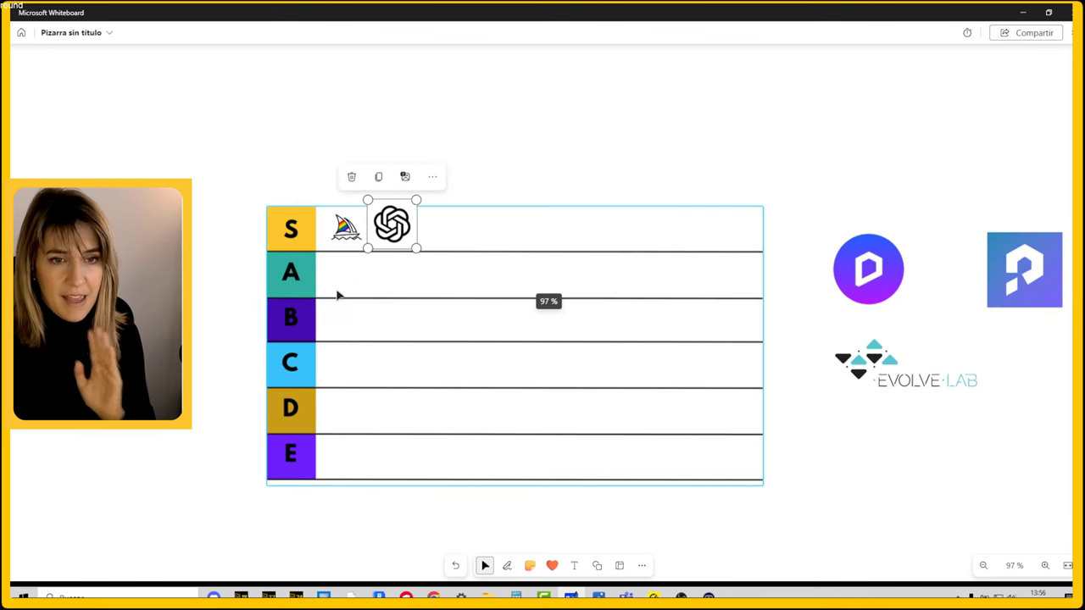
drag(878, 362, 825, 459)
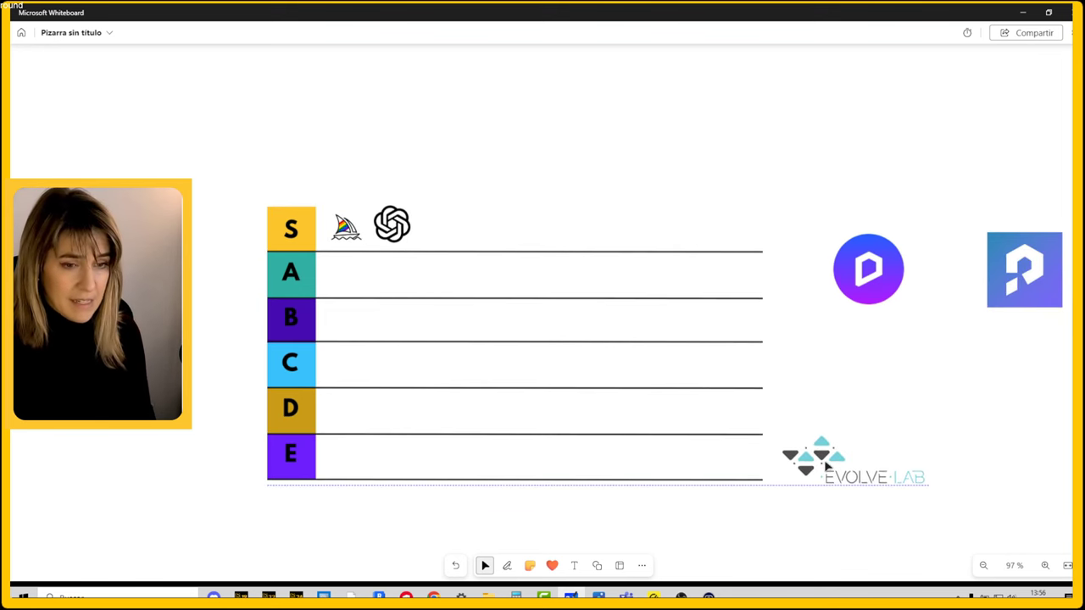
scroll(847, 427, up, 2)
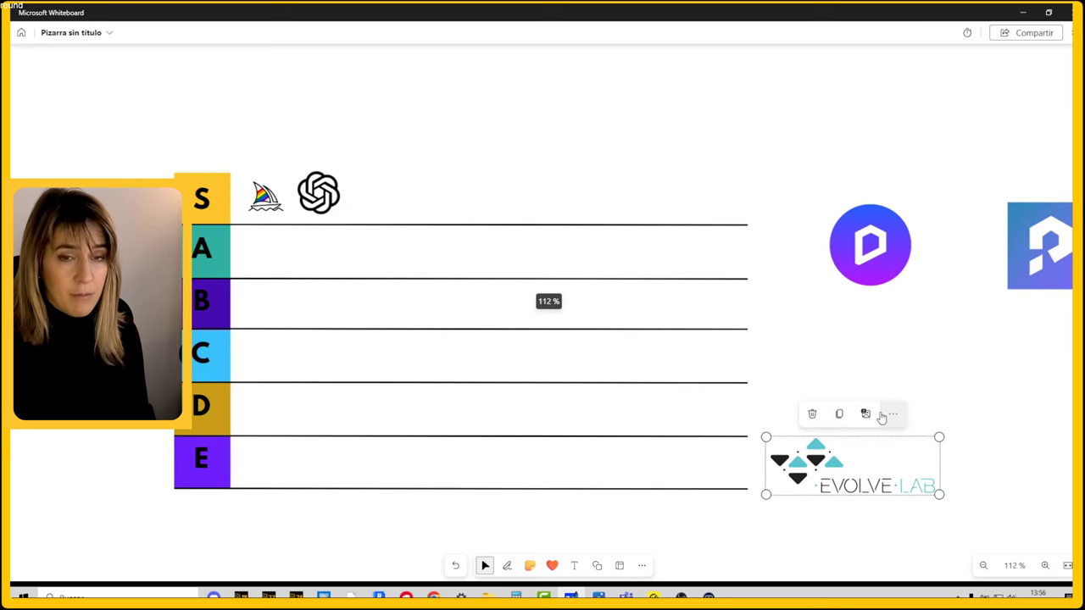
scroll(881, 417, up, 1)
mouse_move(1022, 238)
mouse_down()
mouse_move(910, 223)
mouse_move(680, 137)
mouse_up()
drag(870, 236, 840, 136)
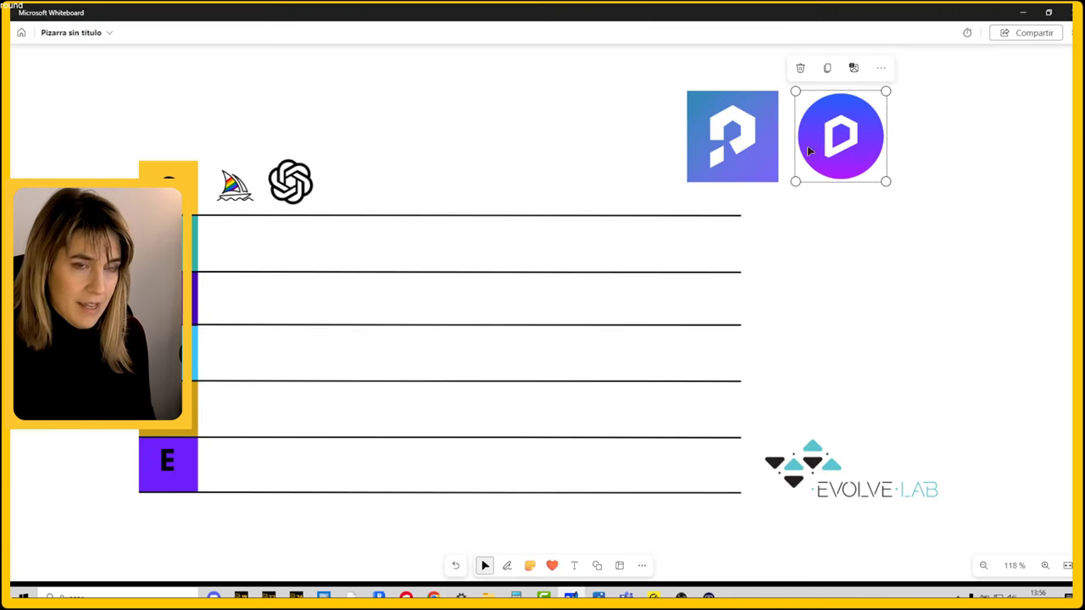
Drag the D5 logo into tier C and shrink it to icon size
scroll(836, 165, up, 3)
scroll(893, 156, up, 3)
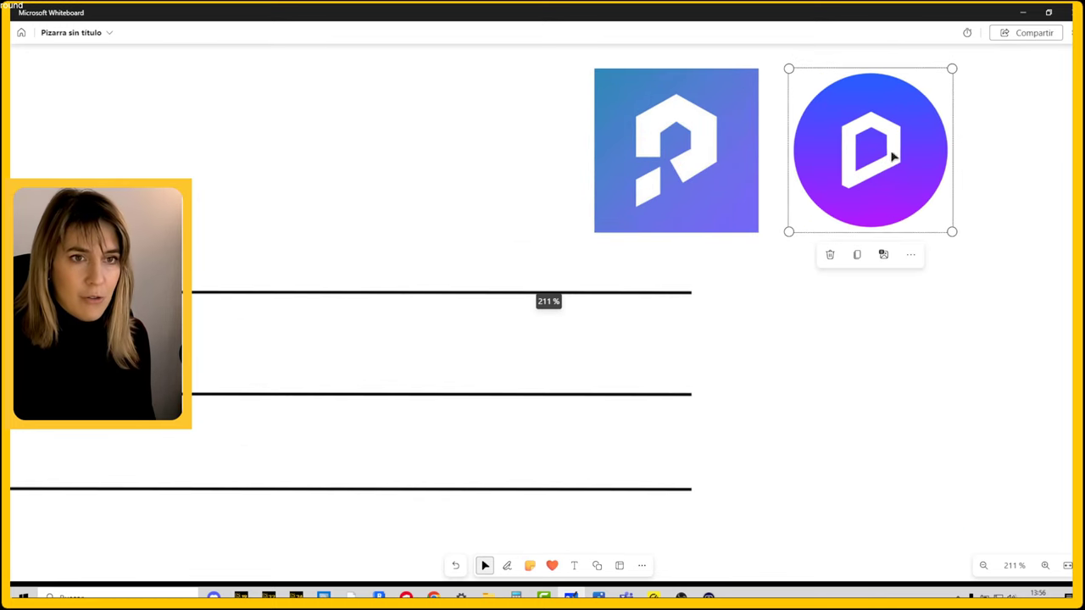
scroll(835, 181, down, 3)
scroll(865, 208, down, 2)
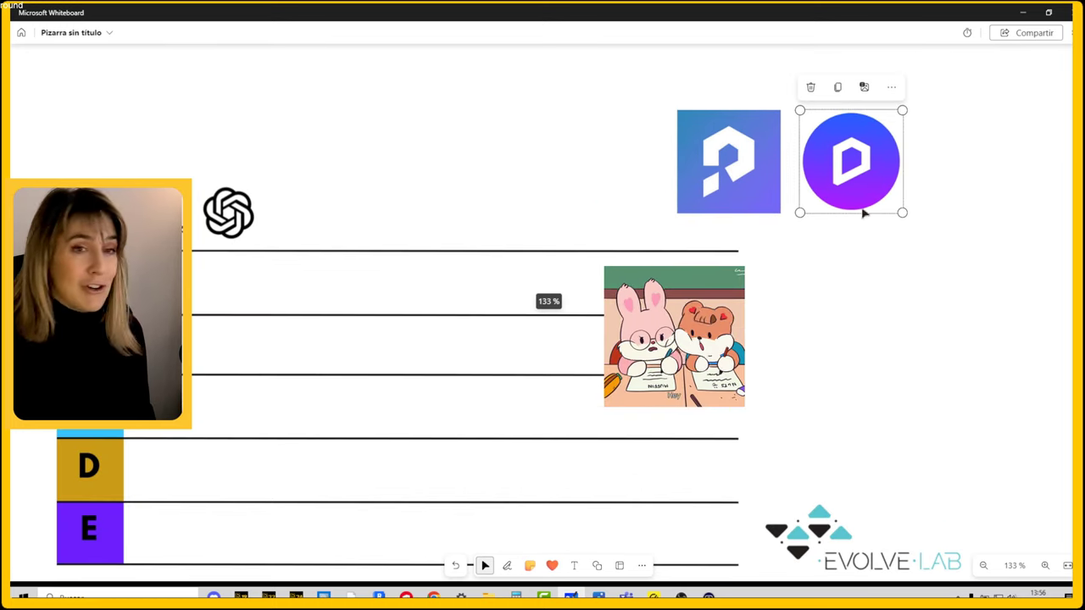
scroll(878, 182, down, 2)
drag(878, 182, 343, 354)
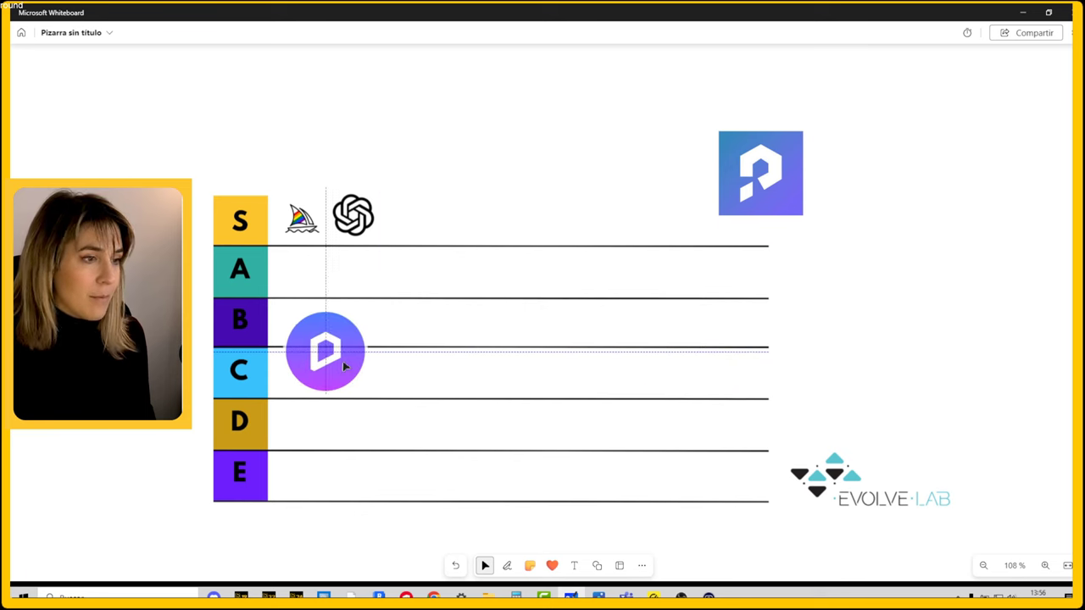
mouse_move(362, 311)
mouse_down()
mouse_move(304, 363)
mouse_move(309, 371)
mouse_up()
Select the PromeAI logo, then switch tabs to review the generated beach-house renders
click(780, 204)
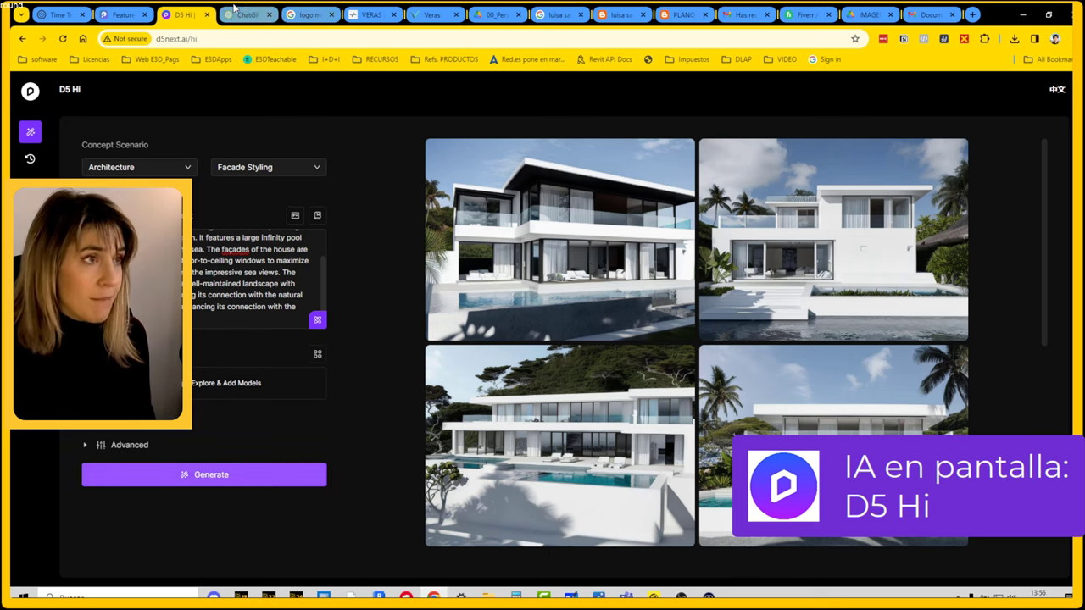
click(135, 14)
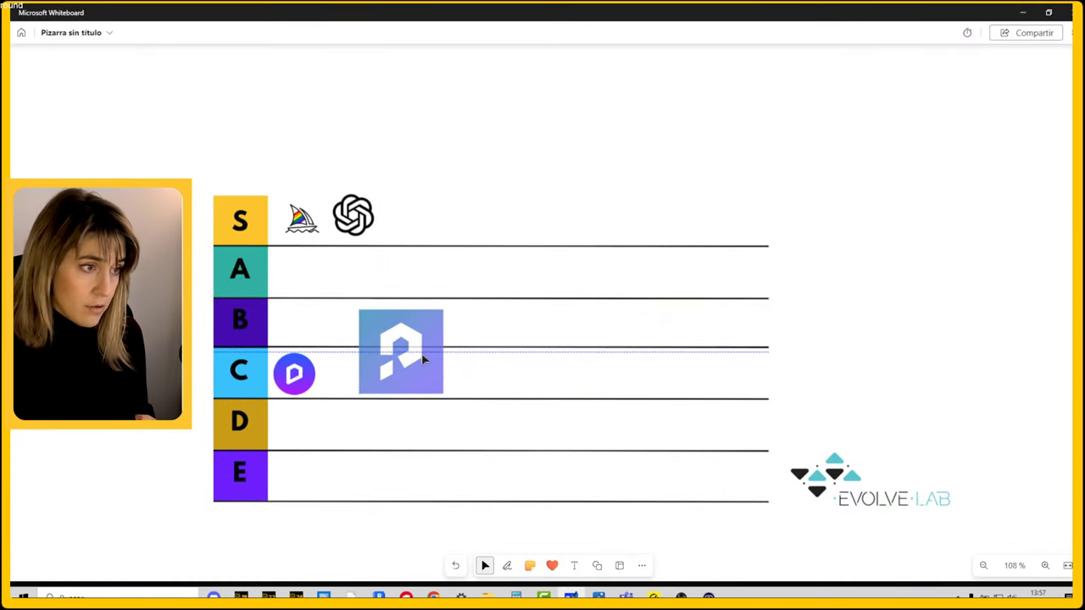
Place the PromeAI logo in tier C beside D5 and slightly shrink ChatGPT's tier S logo
drag(776, 194, 373, 377)
scroll(436, 412, up, 1)
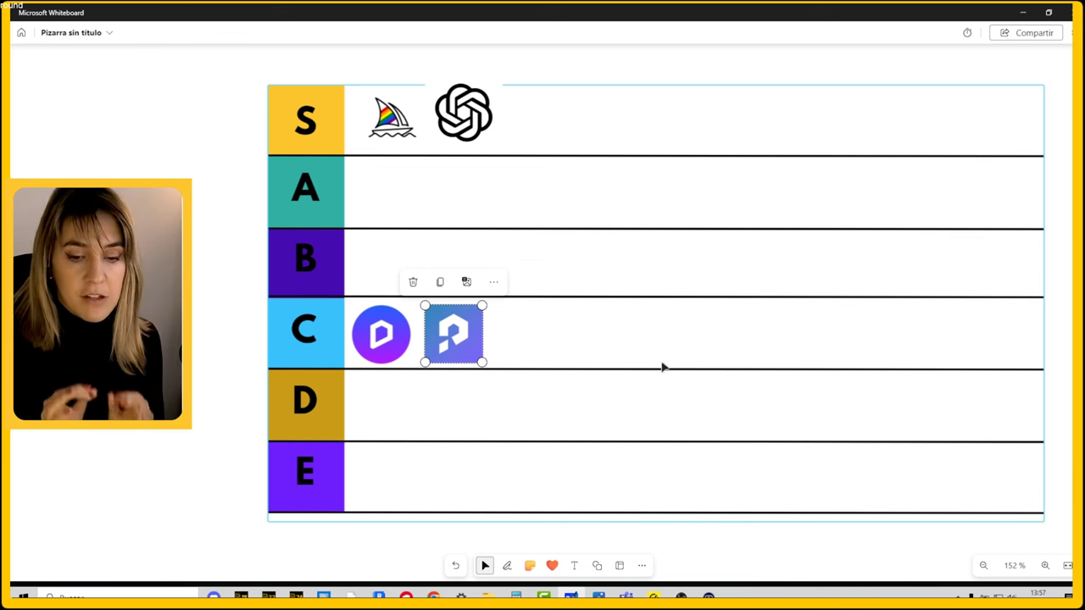
click(454, 113)
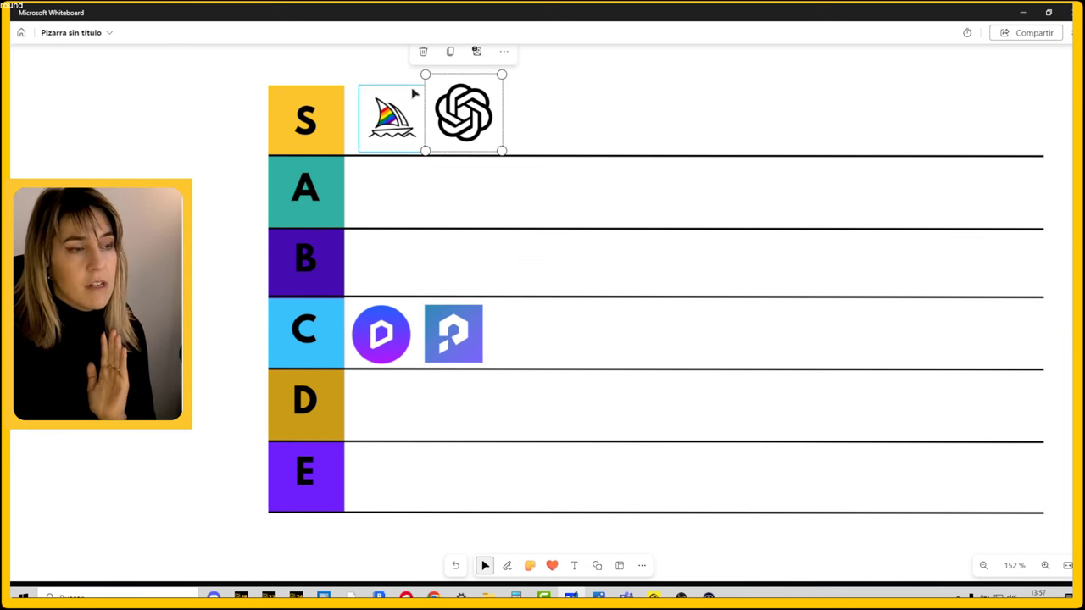
drag(425, 74, 432, 82)
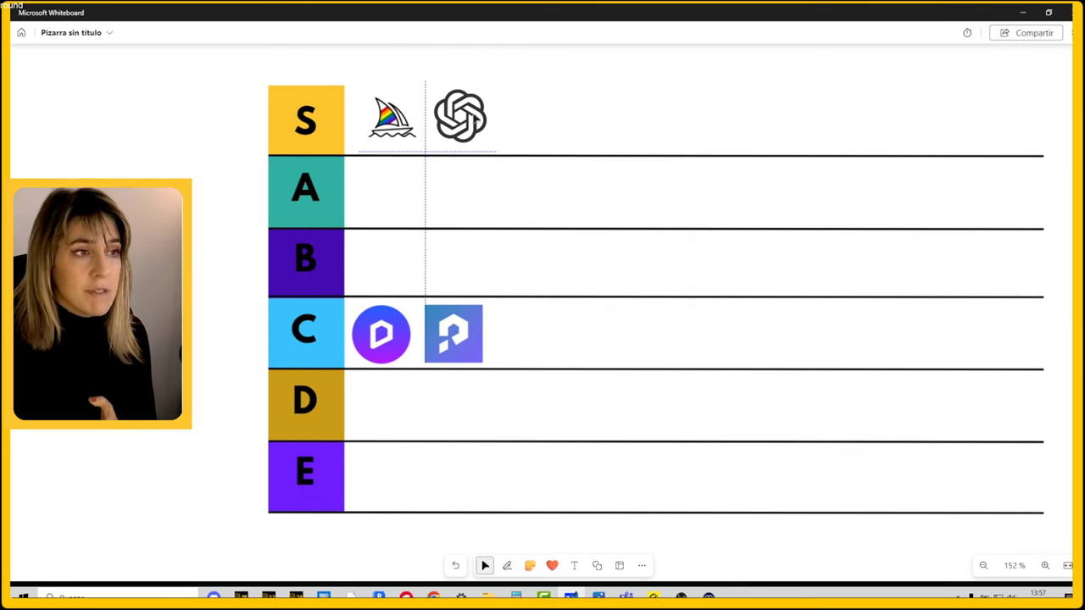
drag(467, 116, 460, 116)
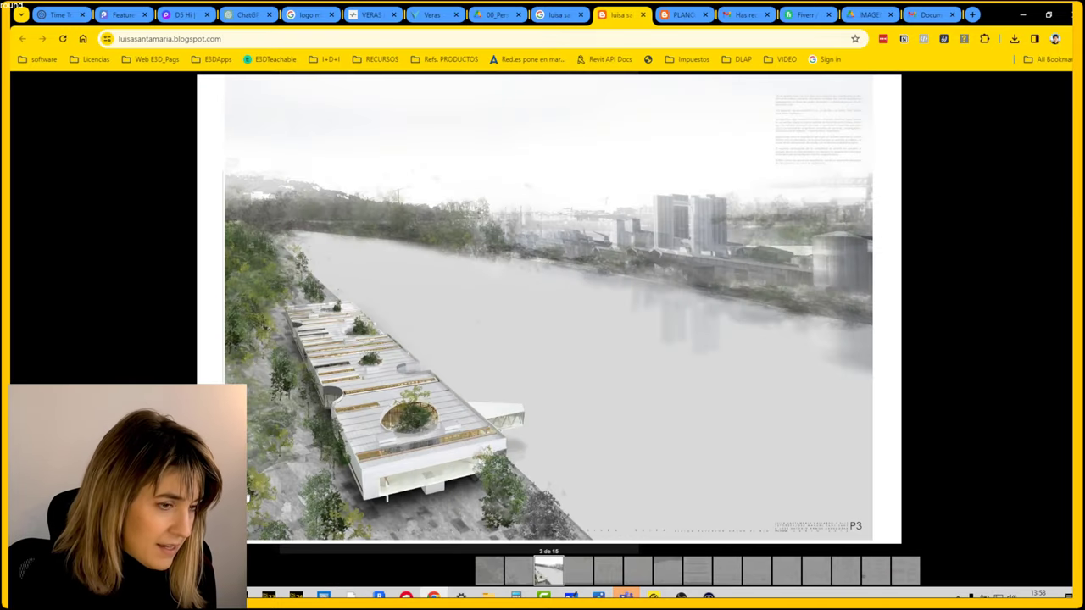
Page forward through the blog's project boards up to the P12 board
click(379, 408)
click(378, 408)
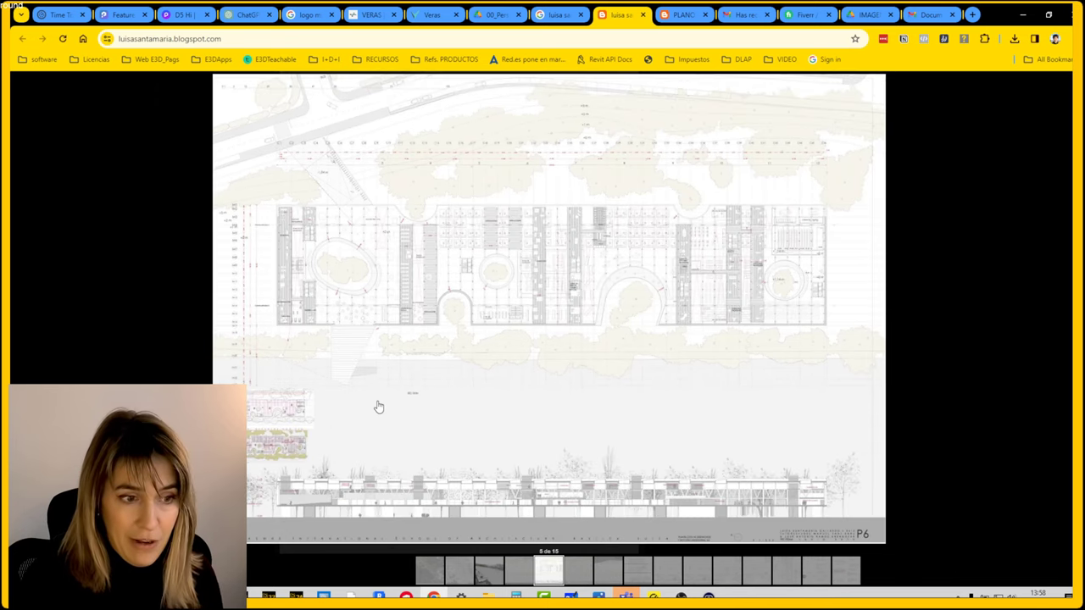
click(379, 408)
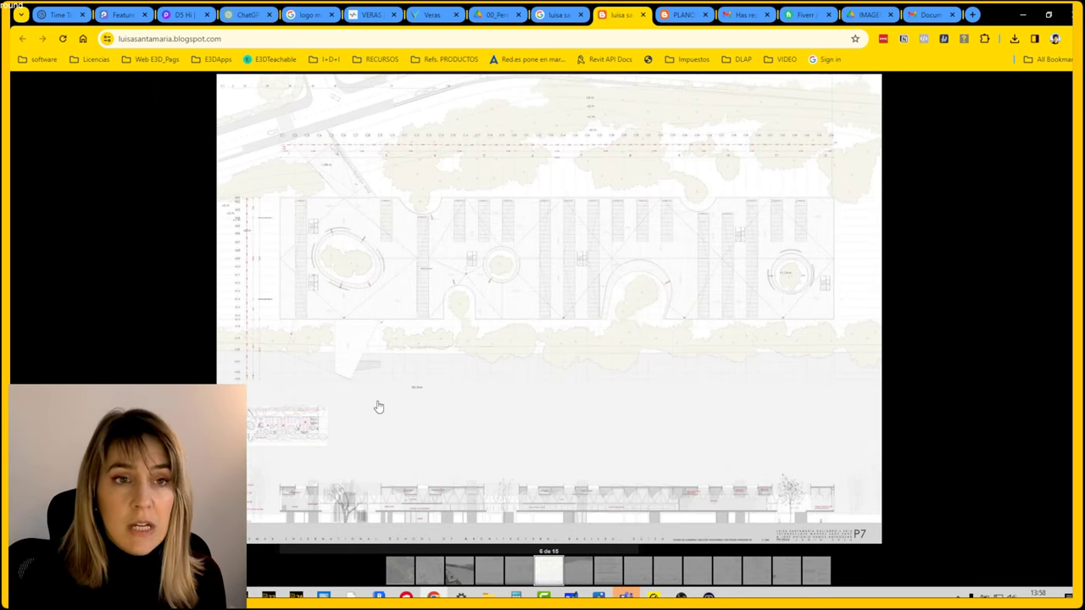
click(379, 407)
click(379, 408)
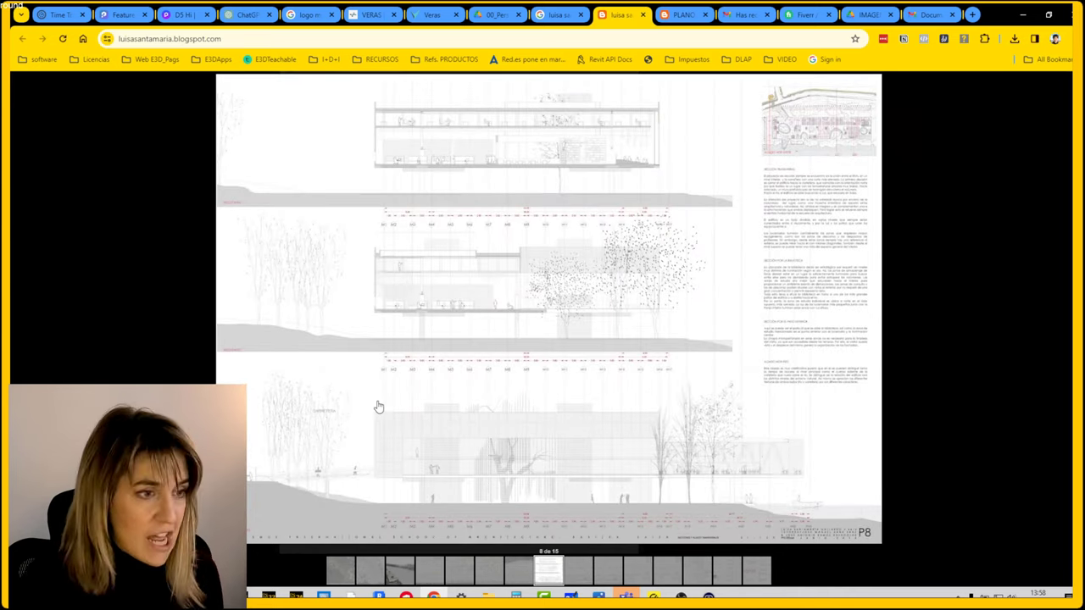
click(379, 408)
click(717, 399)
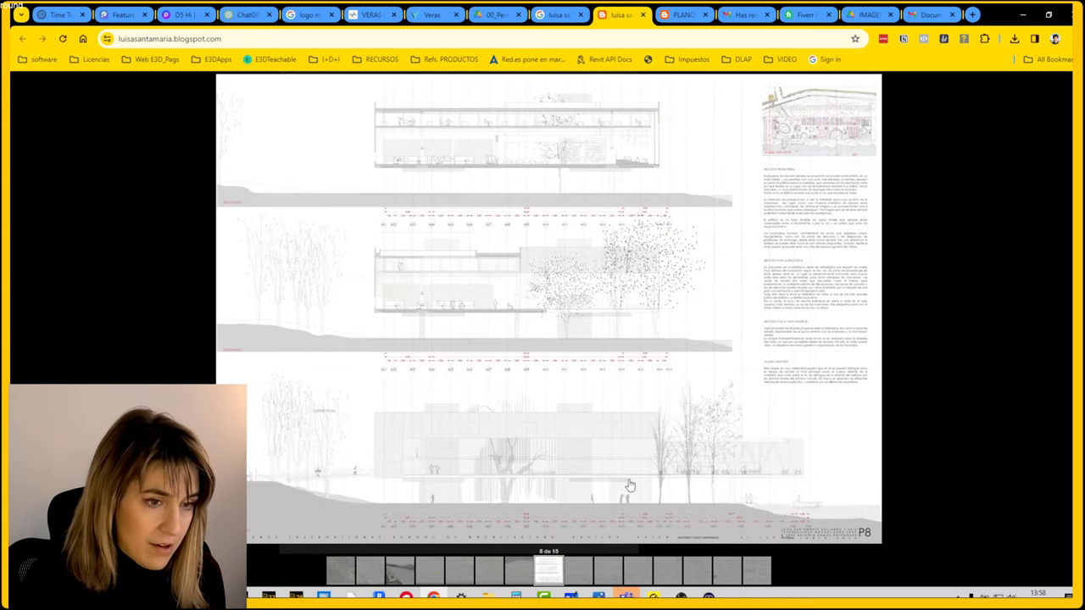
click(502, 443)
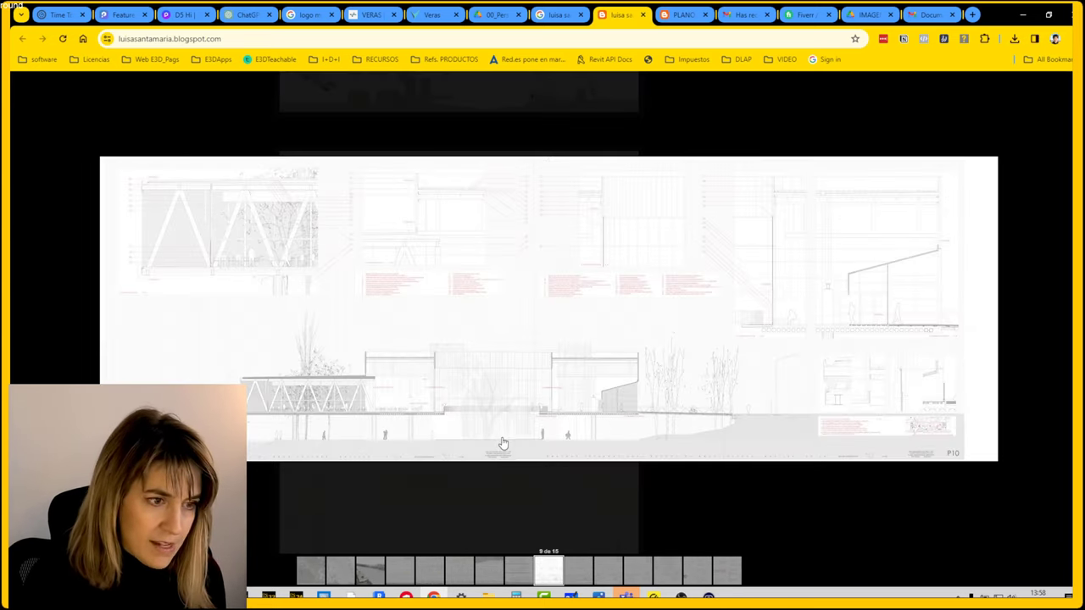
click(502, 443)
click(503, 443)
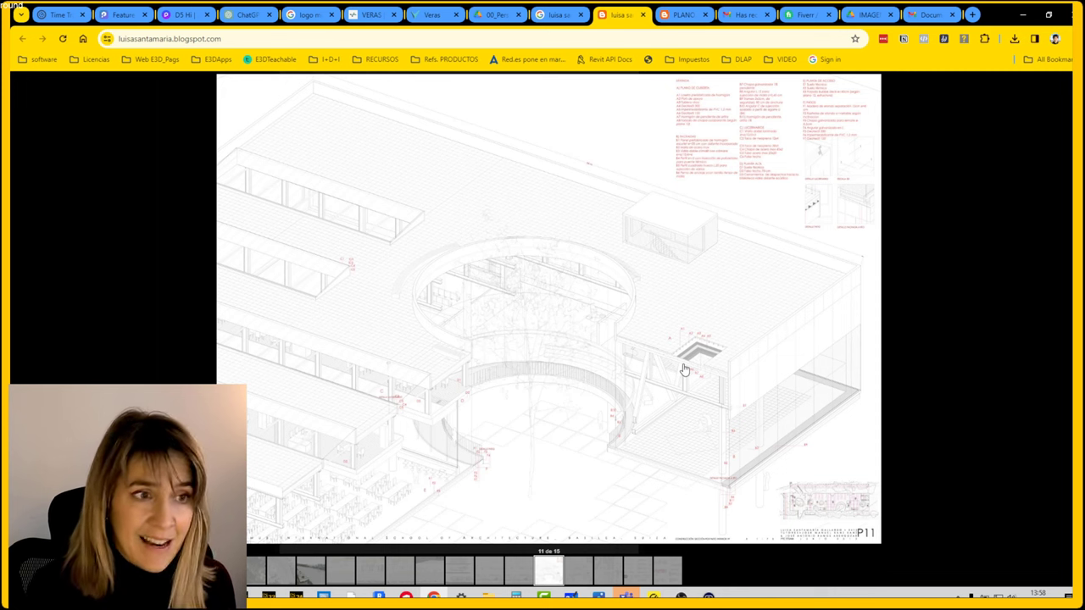
click(670, 372)
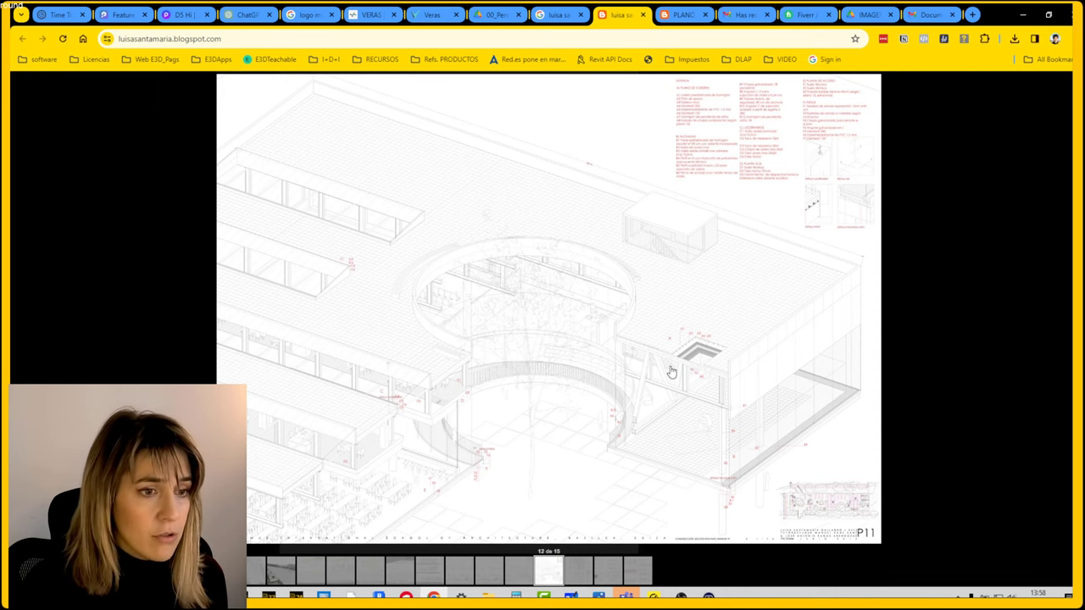
click(577, 419)
Step back through the earlier boards to the P2 site board
key(Left)
key(Left)
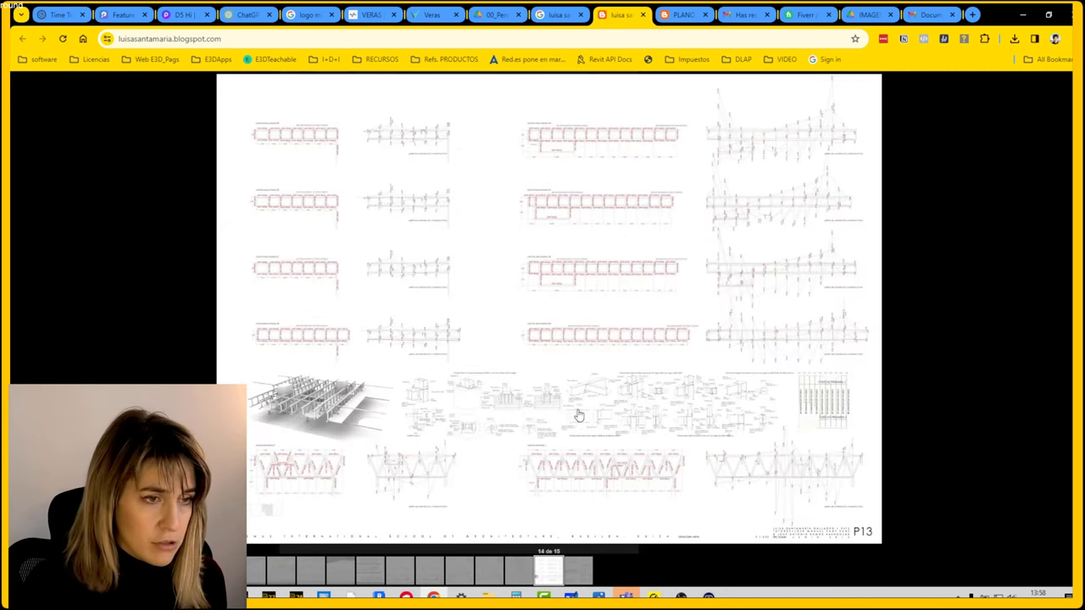
key(Left)
key(Left)
key(Left)
key(Left)
key(Left)
key(Left)
key(Left)
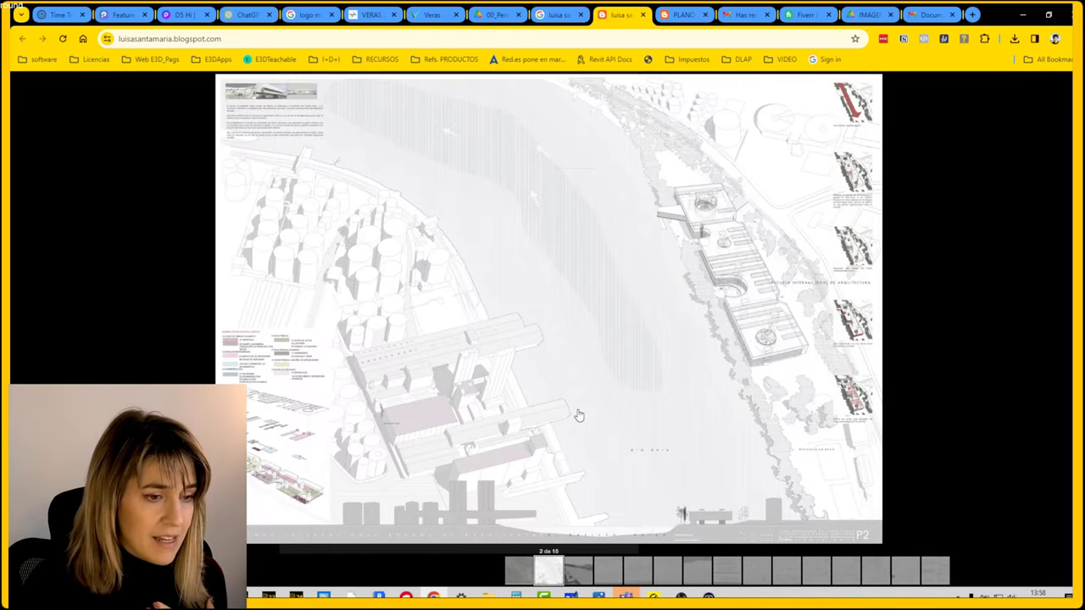
key(Left)
key(Right)
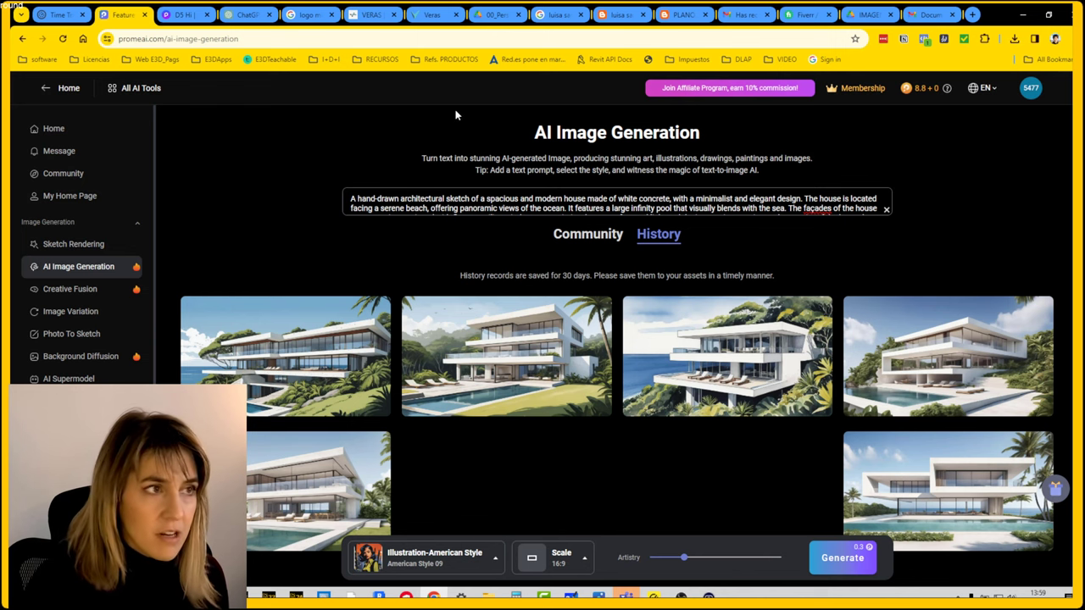
Upload the boceto1.JPG sketch into PromeAI's Sketch Rendering tool
click(59, 245)
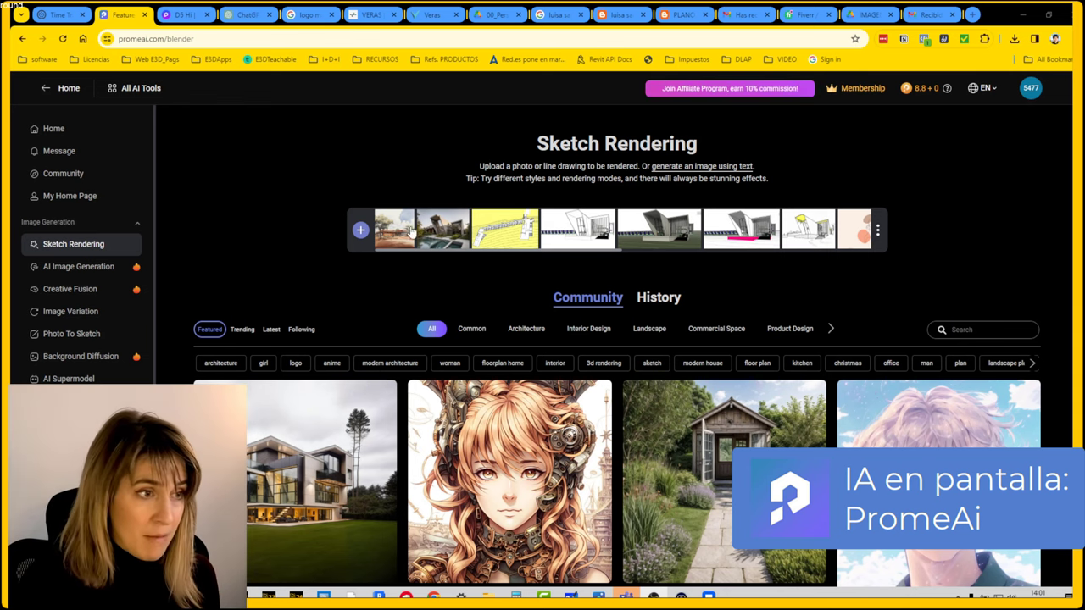
click(361, 230)
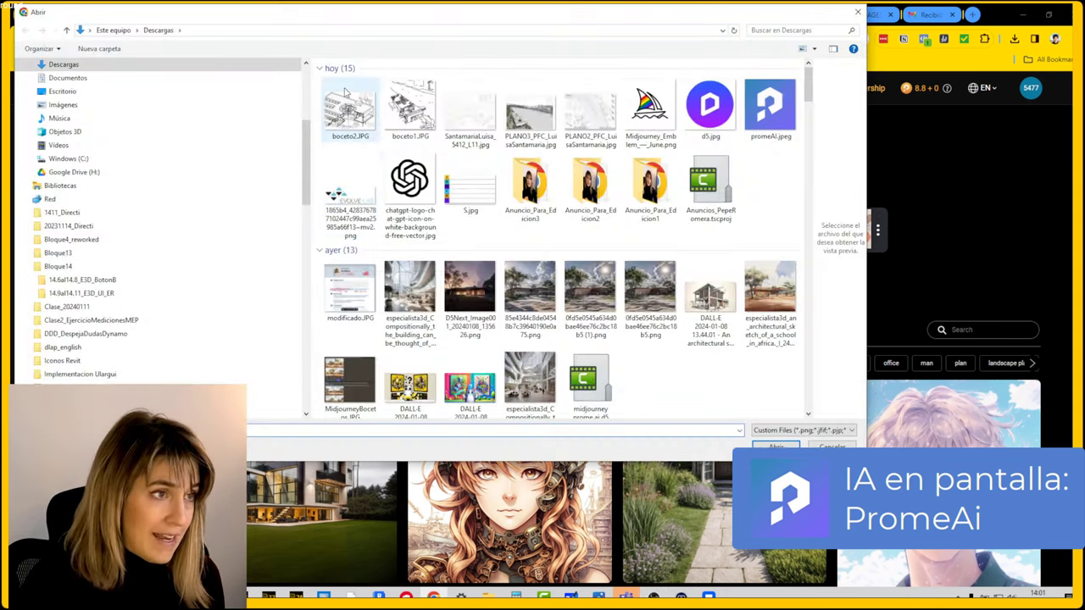
drag(411, 106, 848, 242)
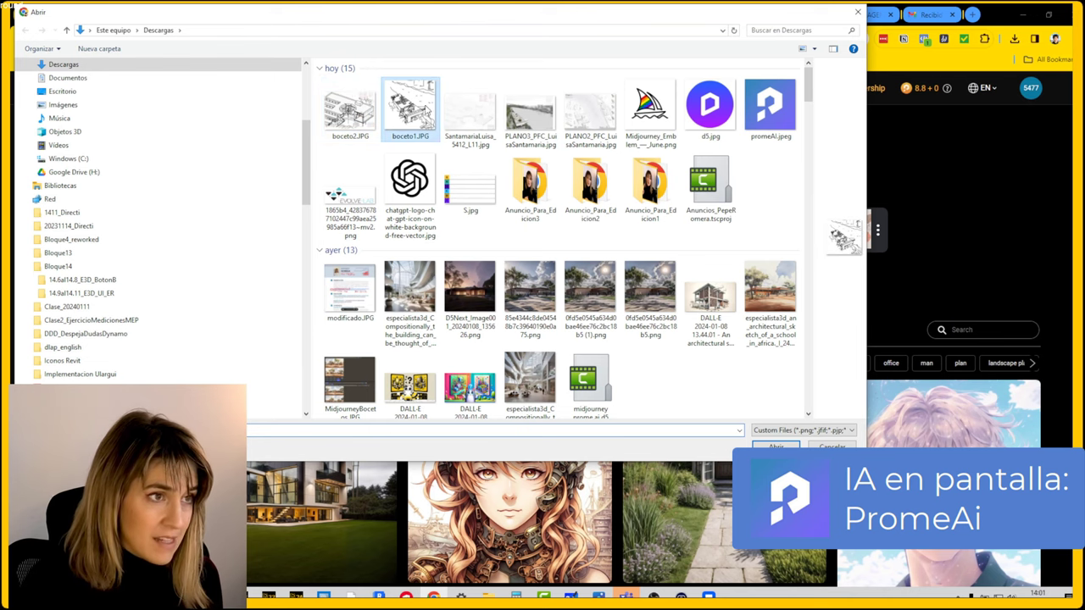
click(786, 441)
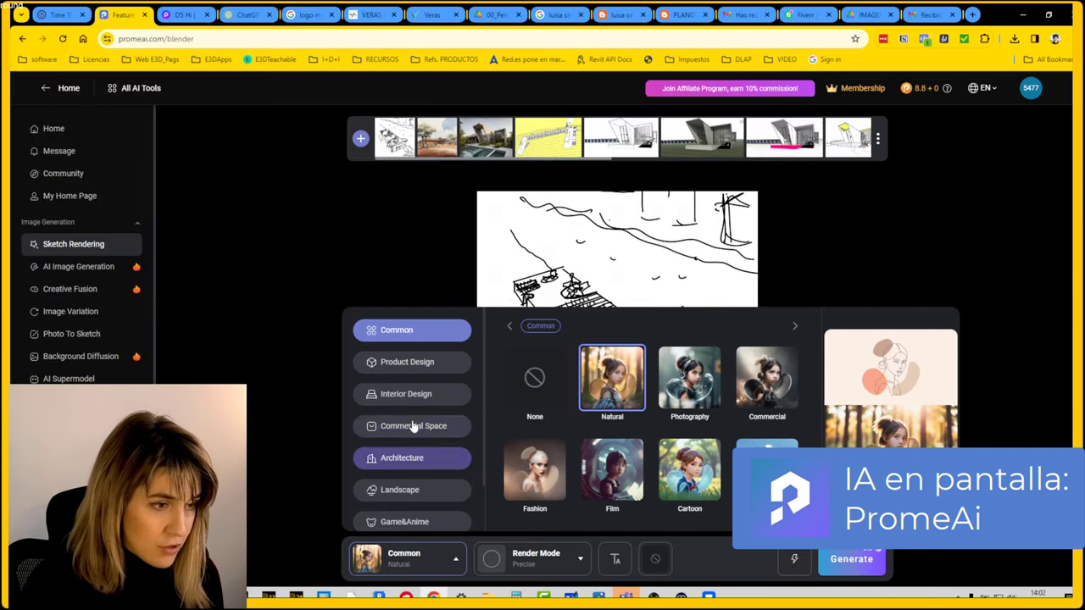
Render it as Architecture > Large Public Buildings in Masterpiece Elemental Modernism style
click(414, 426)
click(405, 457)
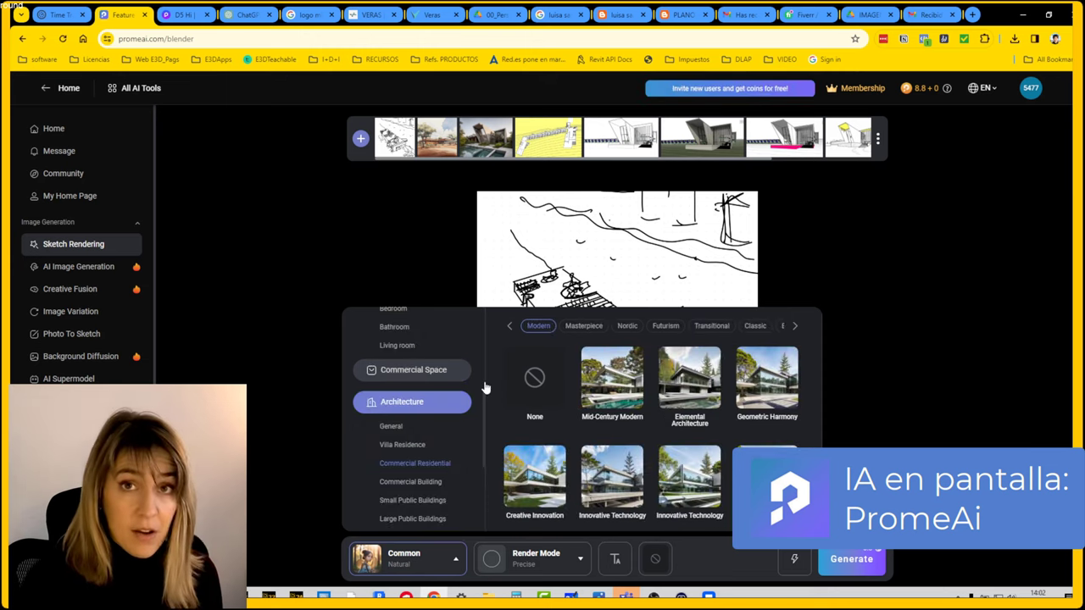
click(434, 519)
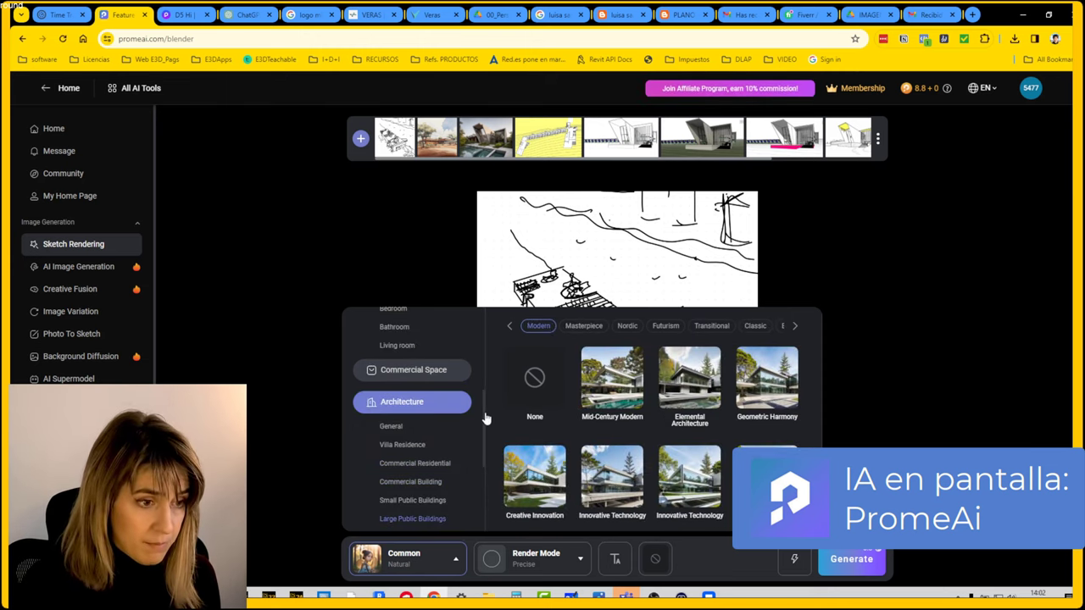
click(583, 326)
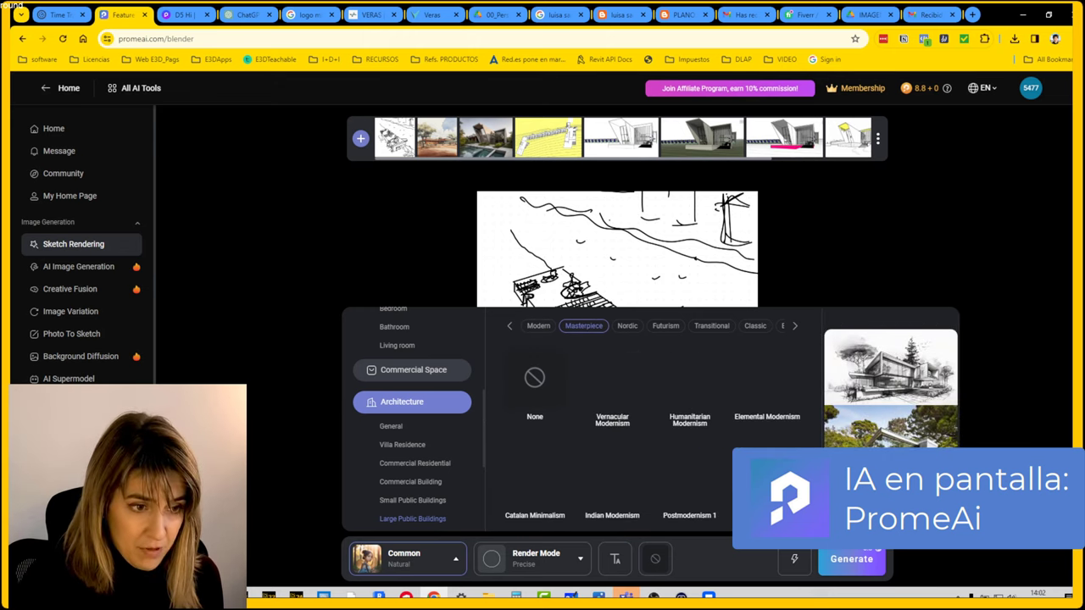
click(767, 381)
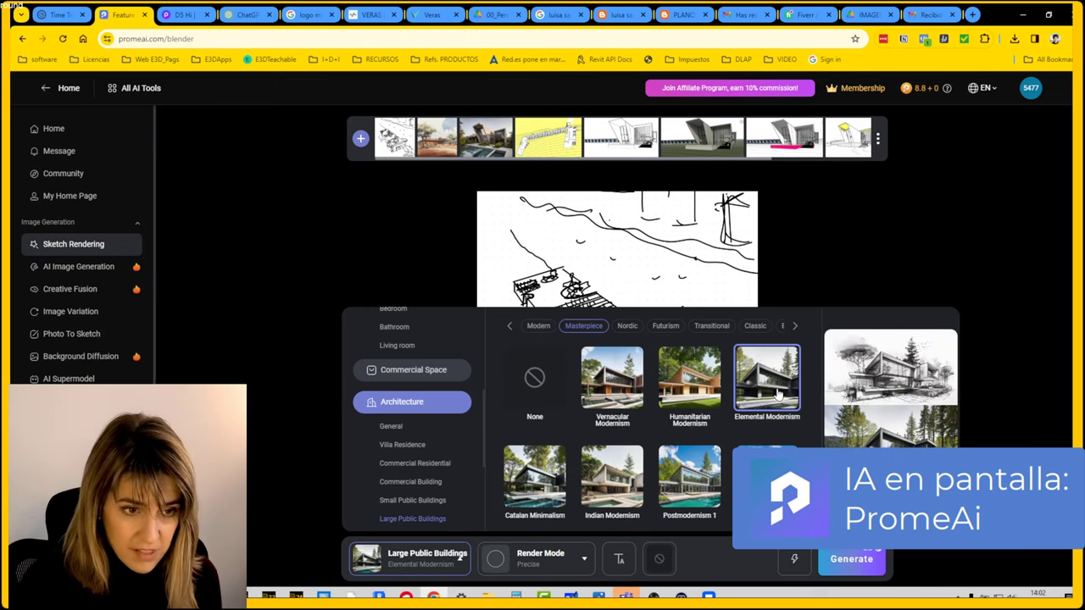
click(511, 482)
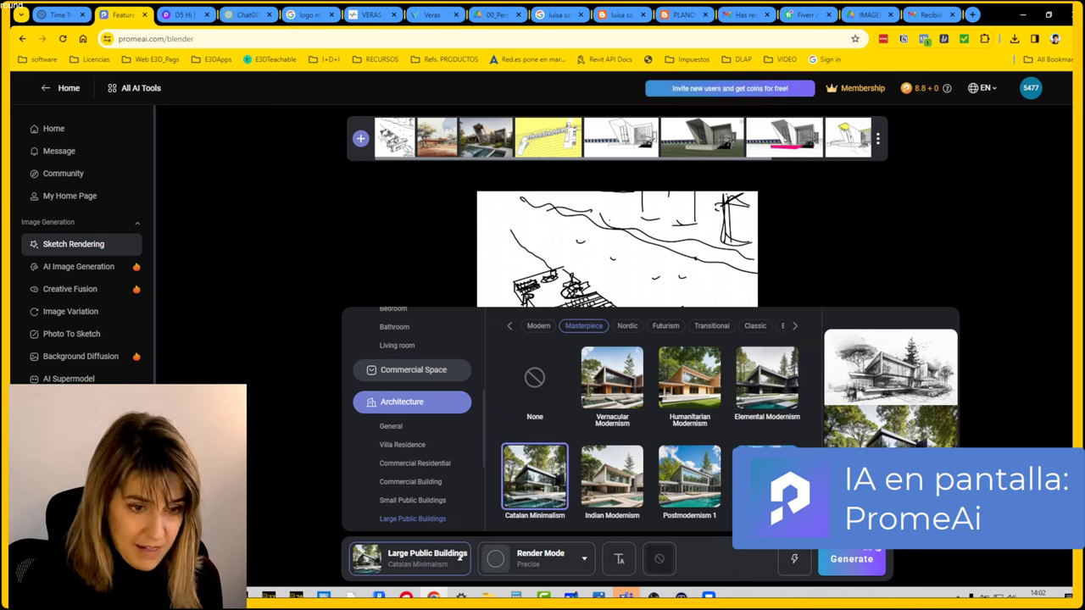
click(767, 379)
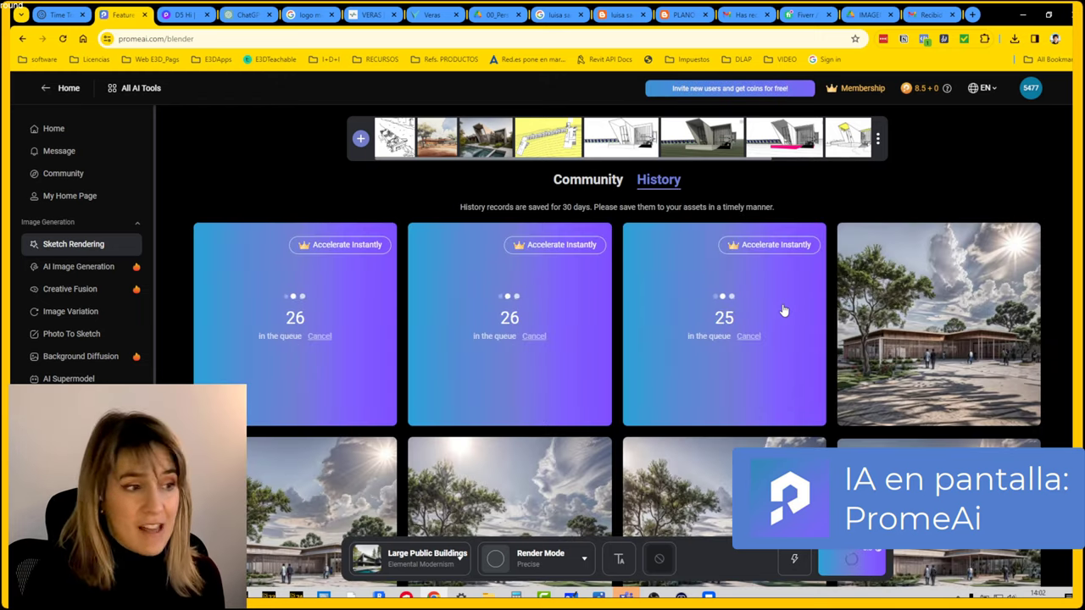
click(182, 14)
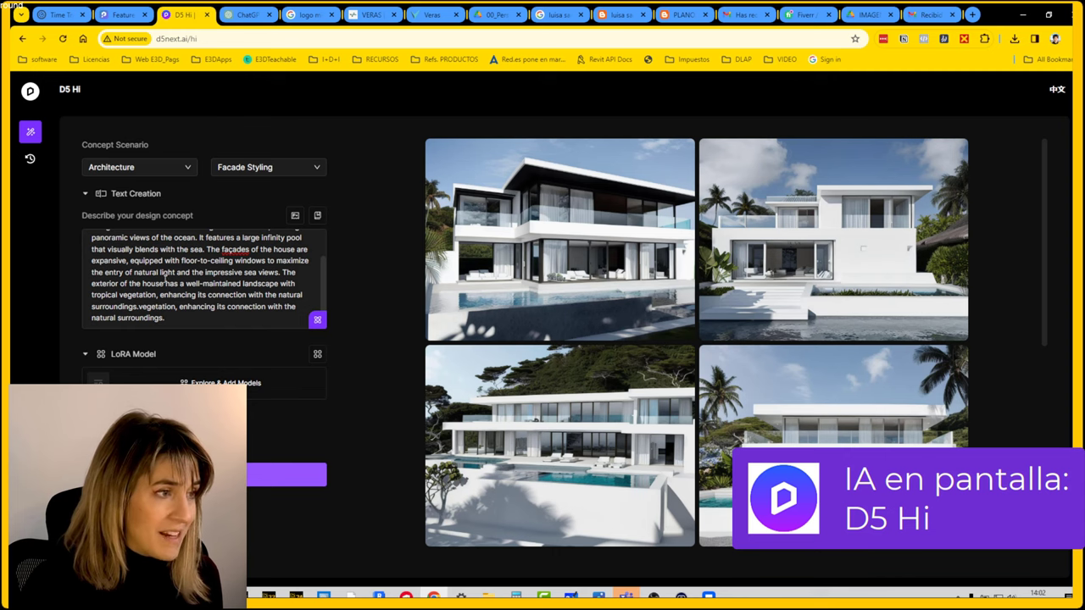
Clear the old prompt and attach boceto1.JPG as an image reference, closing the enlarged render
key(ctrl+a)
key(BackSpace)
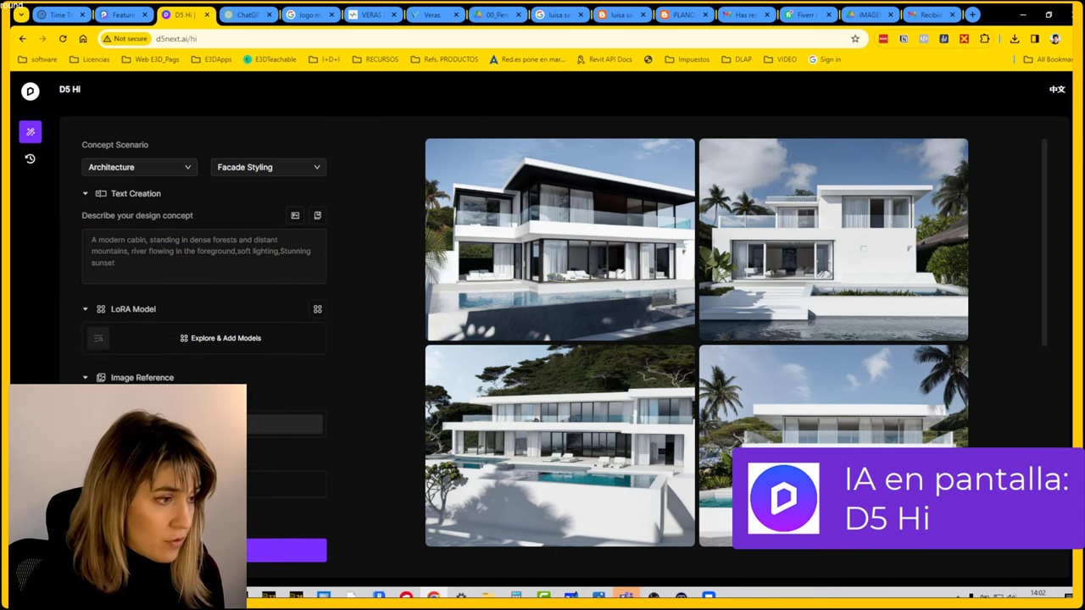
drag(410, 106, 843, 240)
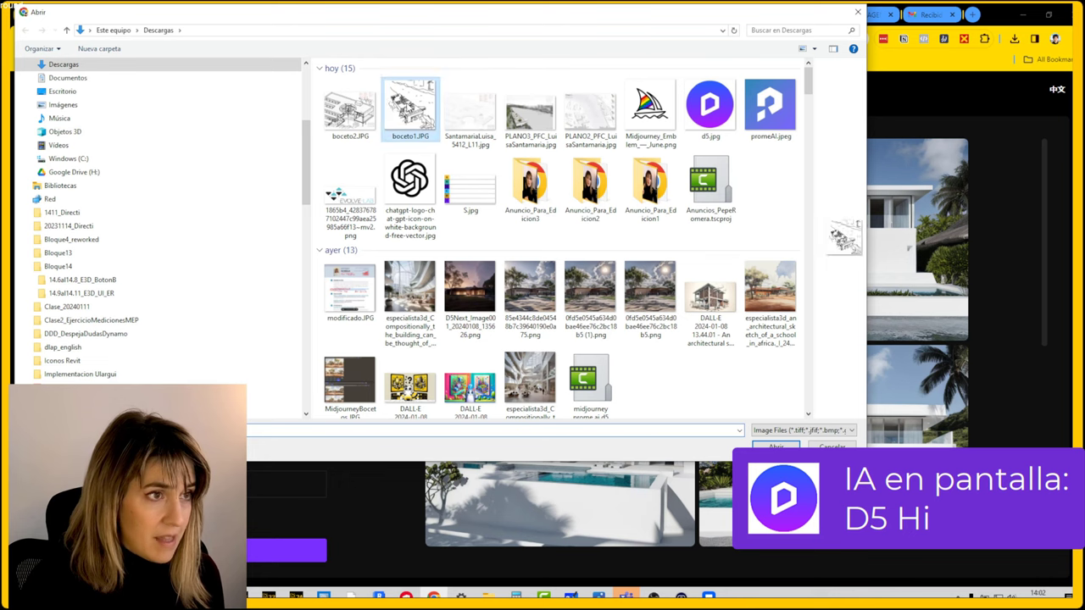
click(790, 446)
text(an a)
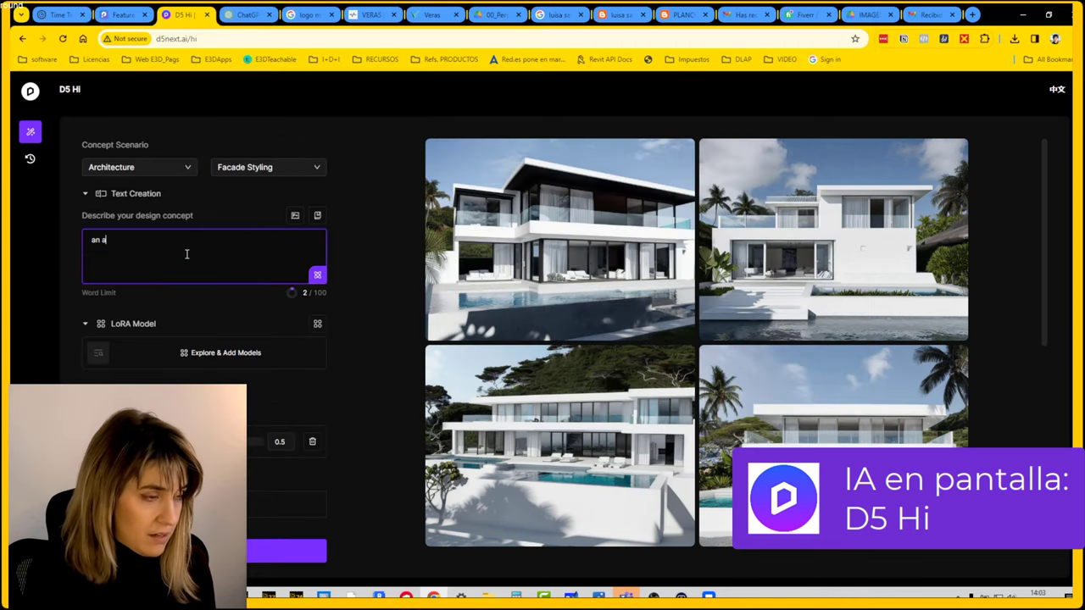
key(BackSpace)
key(BackSpace)
key(BackSpace)
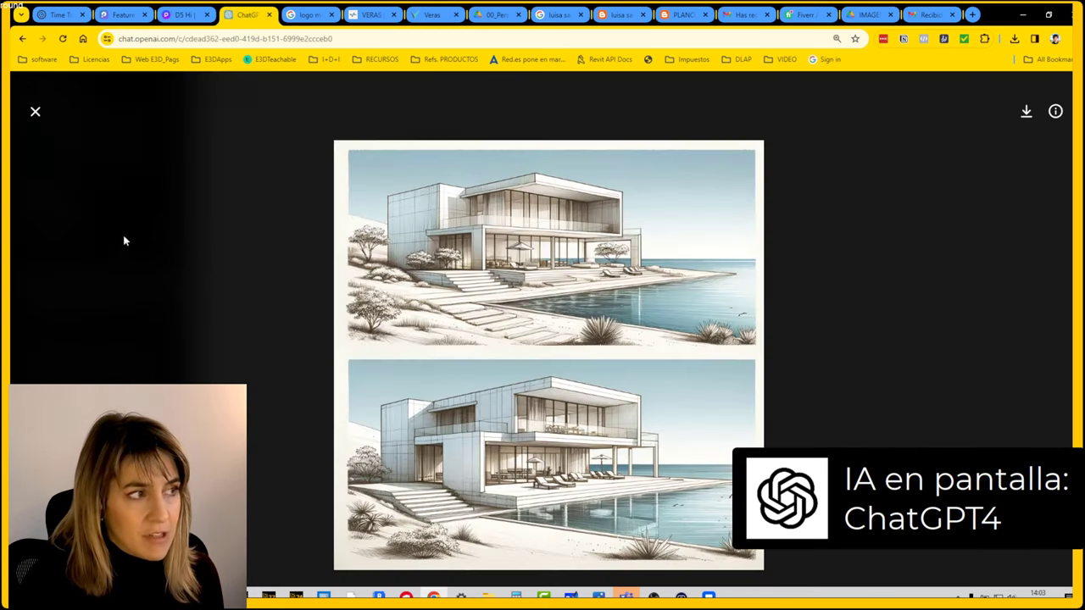
click(36, 114)
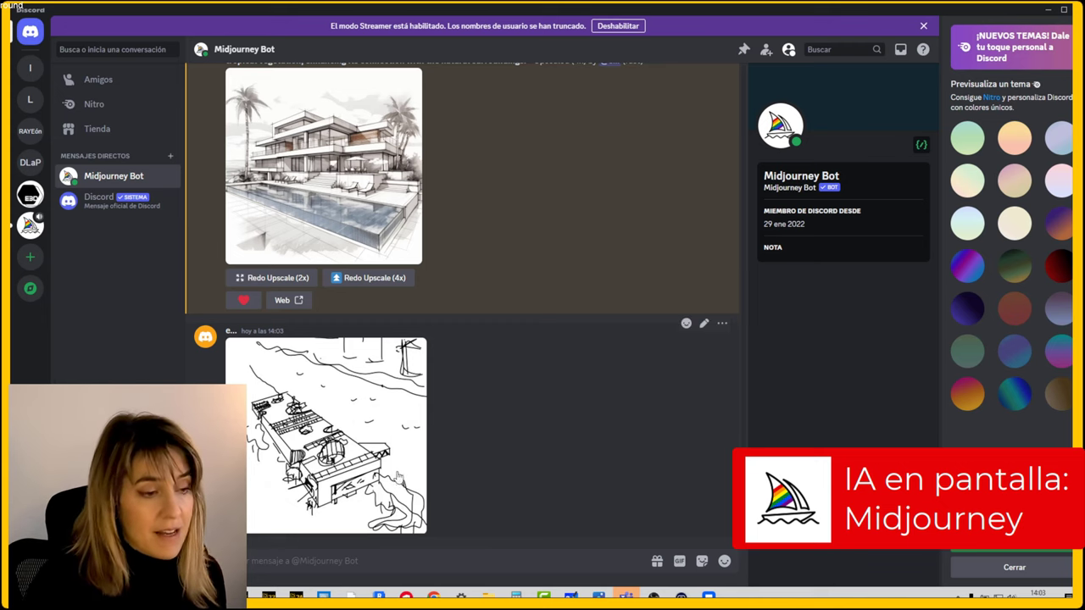
Copy the link to the uploaded sketch image from the Discord message
right_click(398, 476)
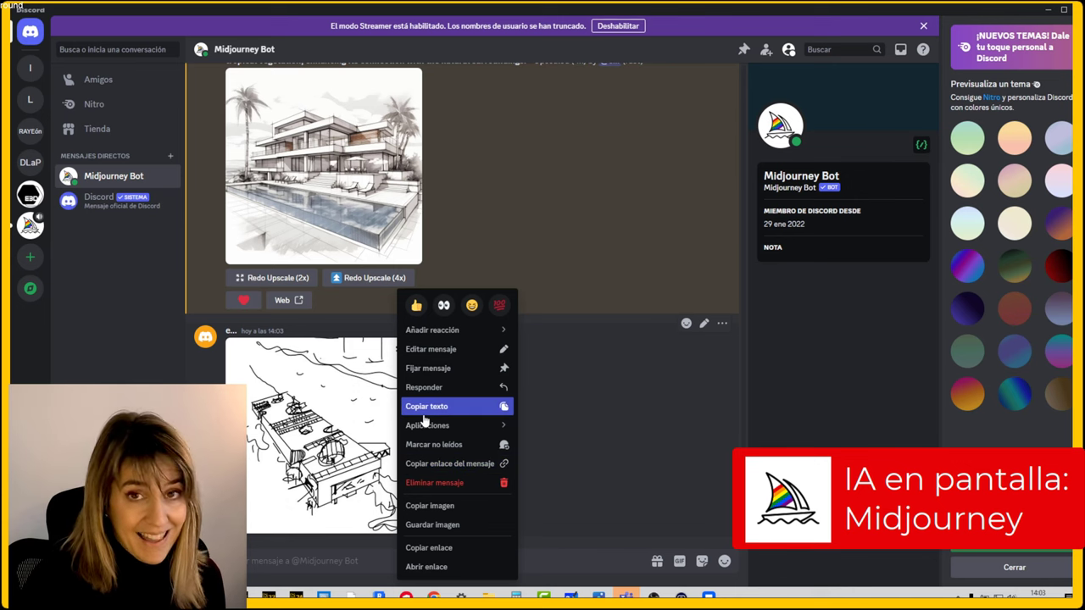
click(429, 547)
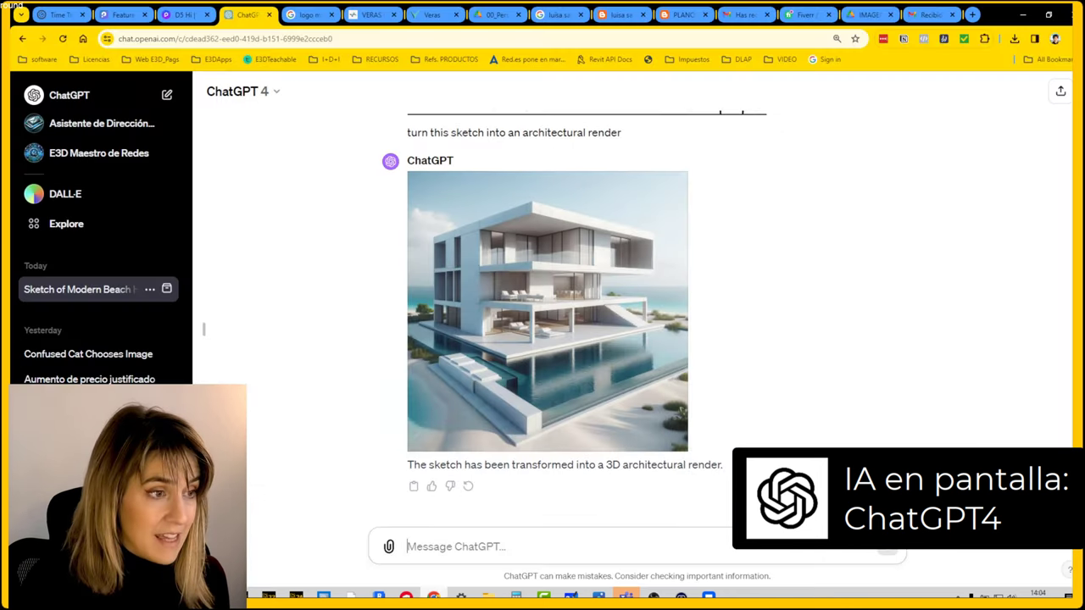
Compare the sketch with ChatGPT's 3D architectural render, then return to the D5 Hi generator
scroll(584, 322, up, 3)
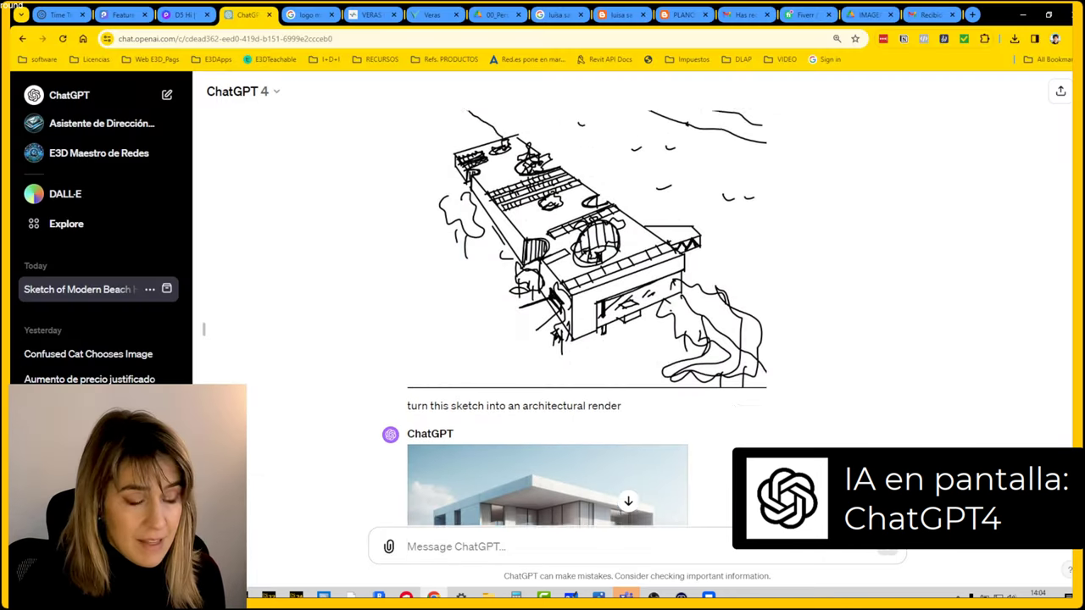
scroll(584, 322, down, 2)
scroll(585, 322, down, 1)
scroll(585, 323, up, 3)
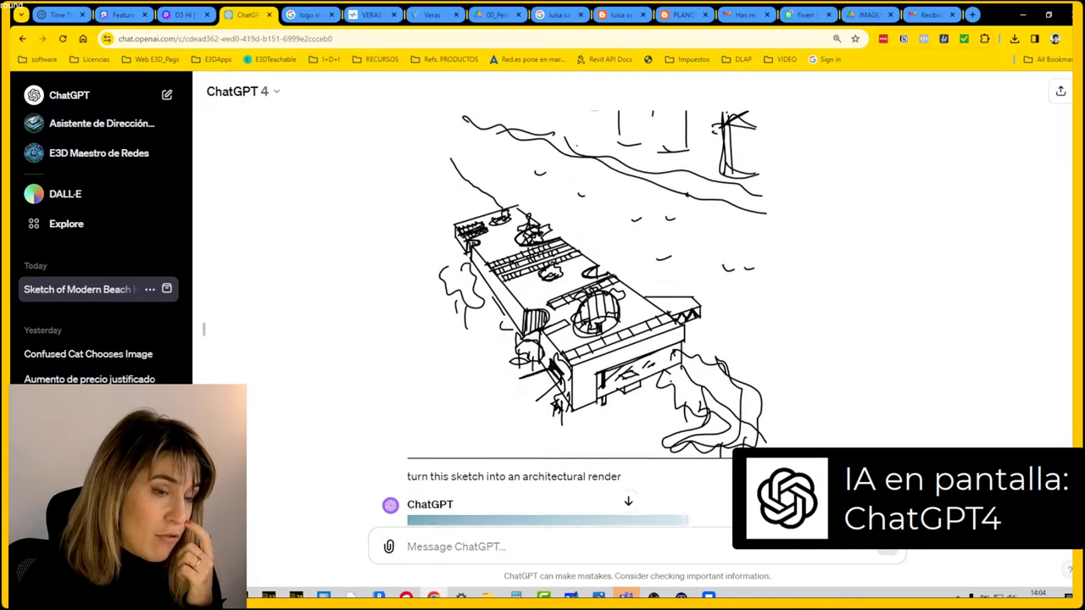
scroll(585, 323, up, 1)
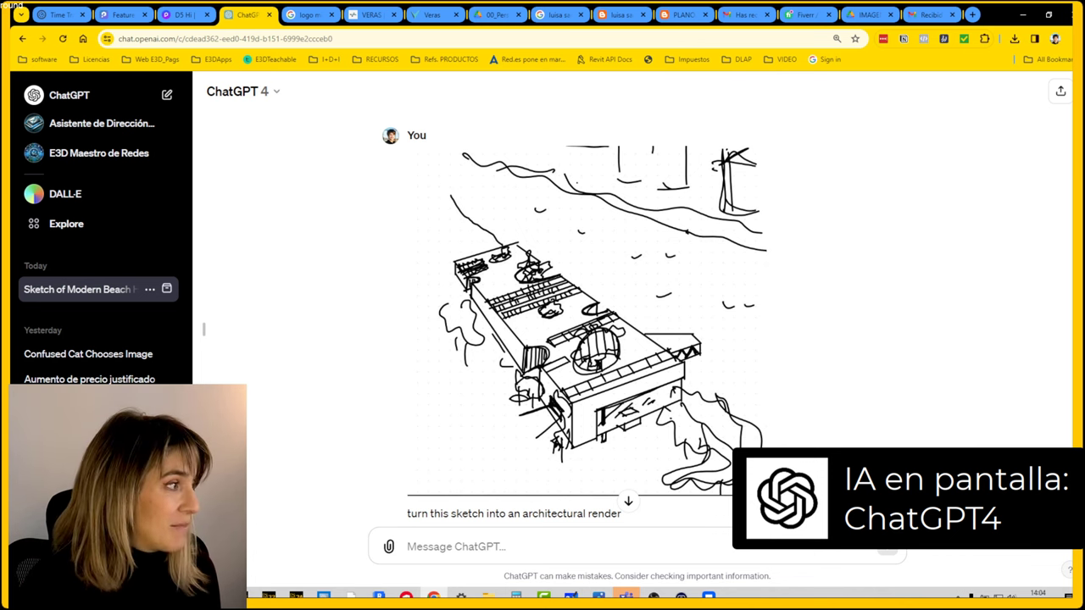
scroll(585, 322, down, 1)
scroll(585, 323, down, 4)
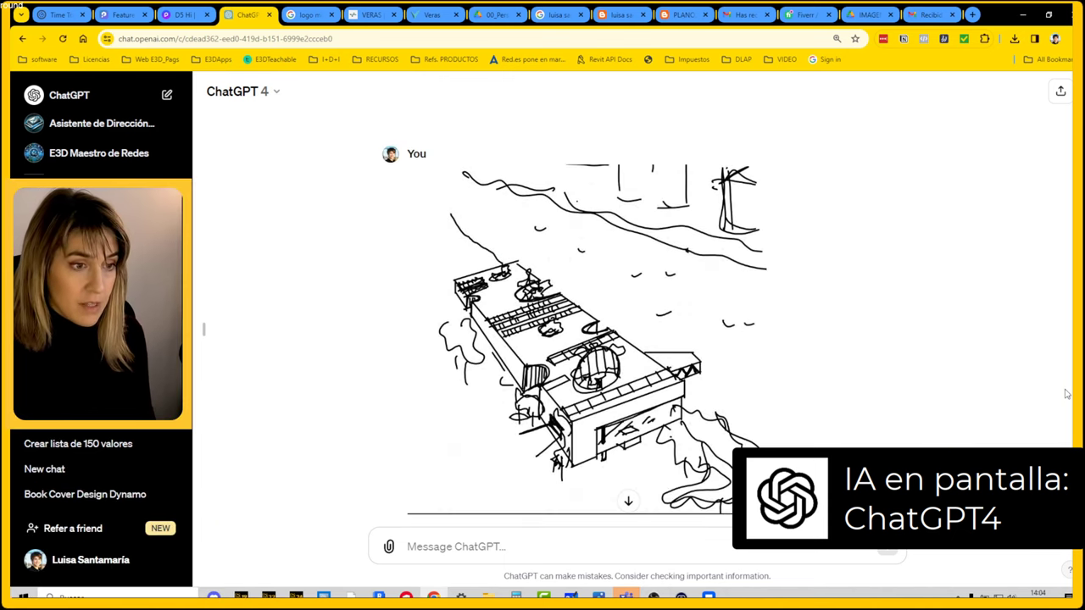
scroll(585, 322, up, 4)
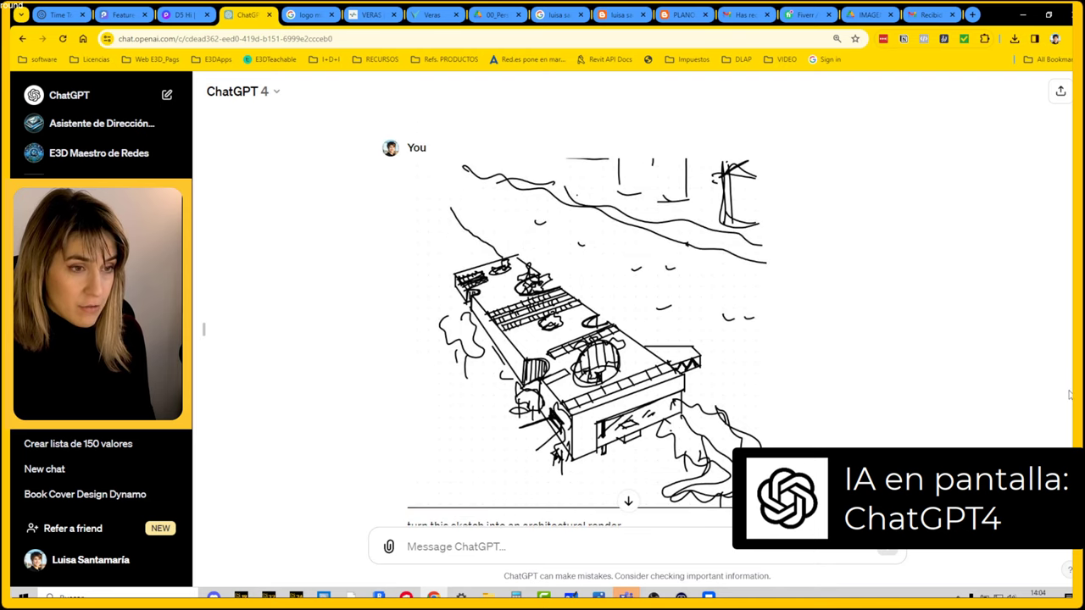
scroll(585, 322, down, 4)
scroll(585, 322, up, 2)
scroll(585, 322, up, 2)
scroll(585, 322, down, 2)
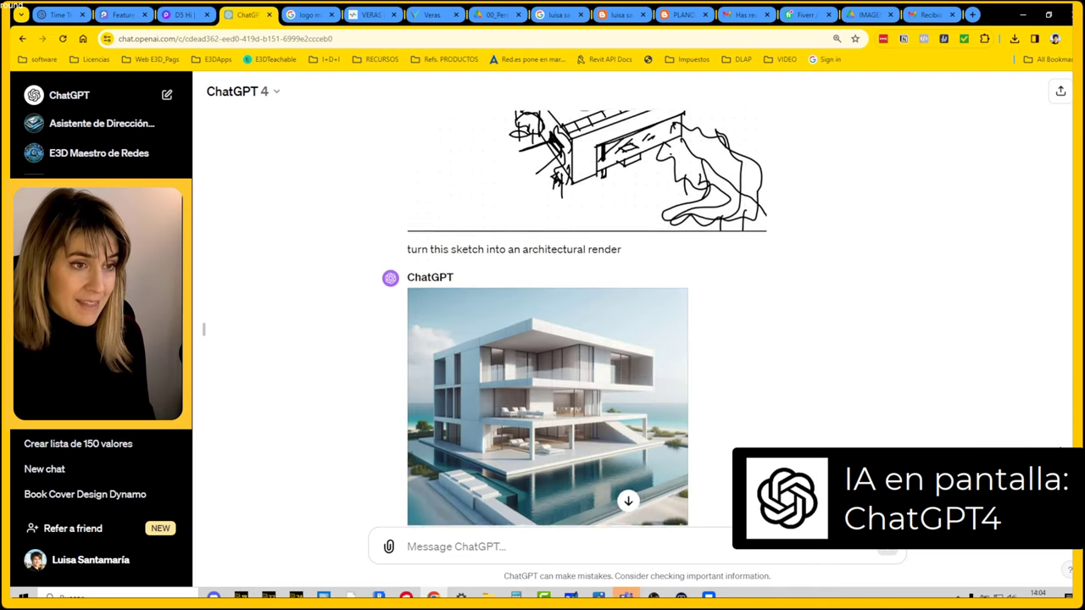
scroll(585, 322, down, 2)
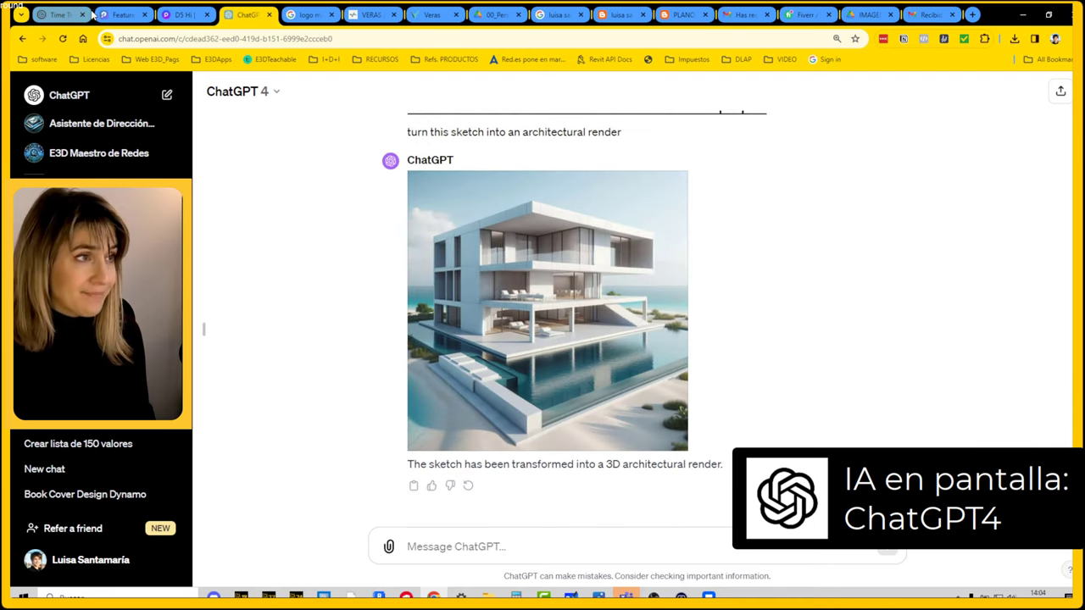
click(185, 14)
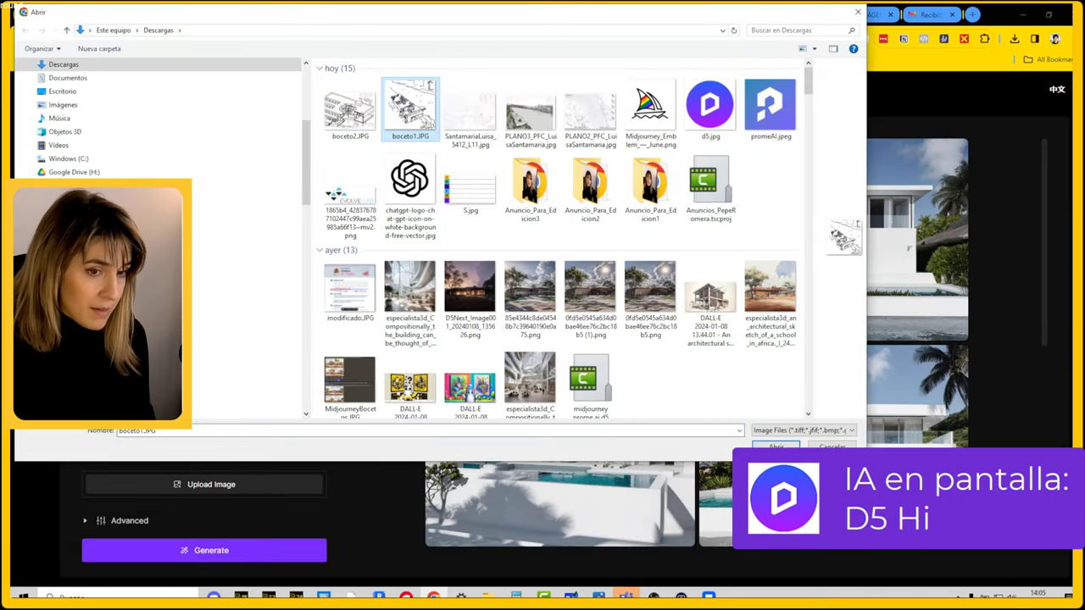
Load boceto1.JPG as D5 Hi's structure image, then go to PromeAI's render history
key(Return)
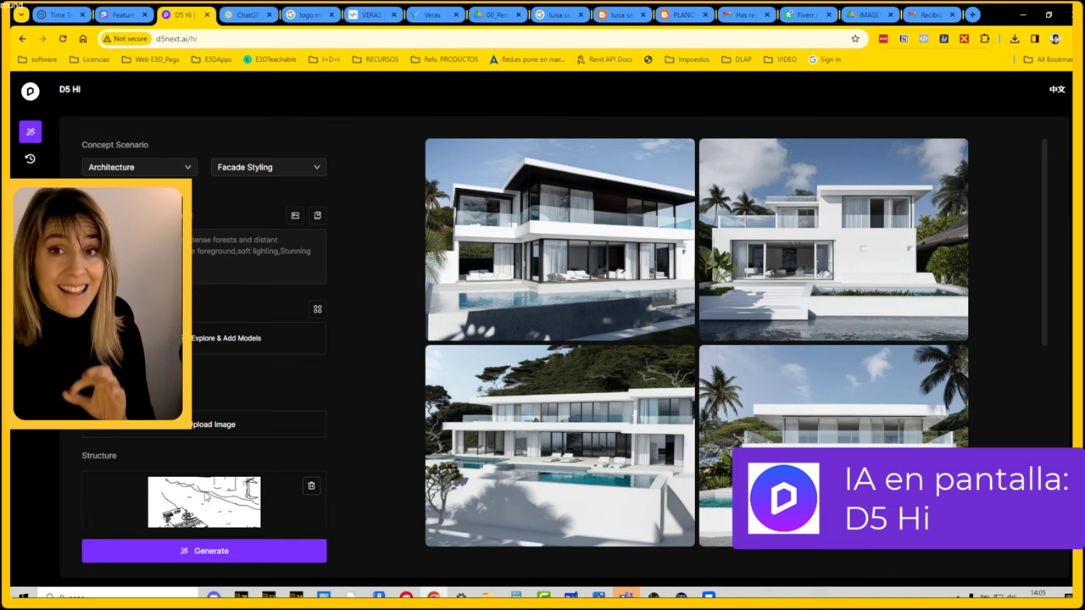
scroll(187, 500, down, 2)
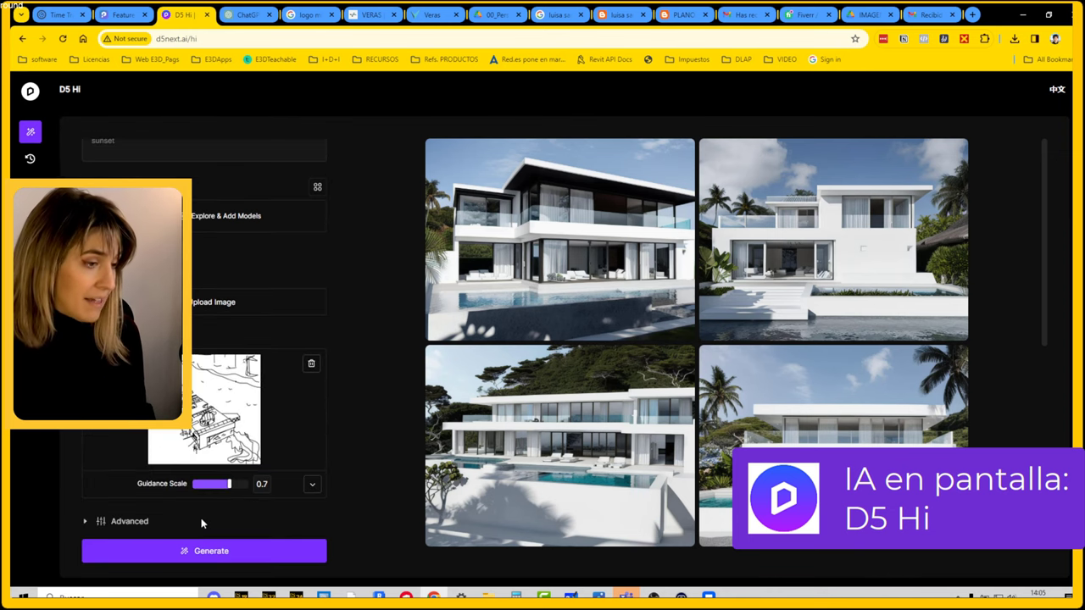
click(106, 11)
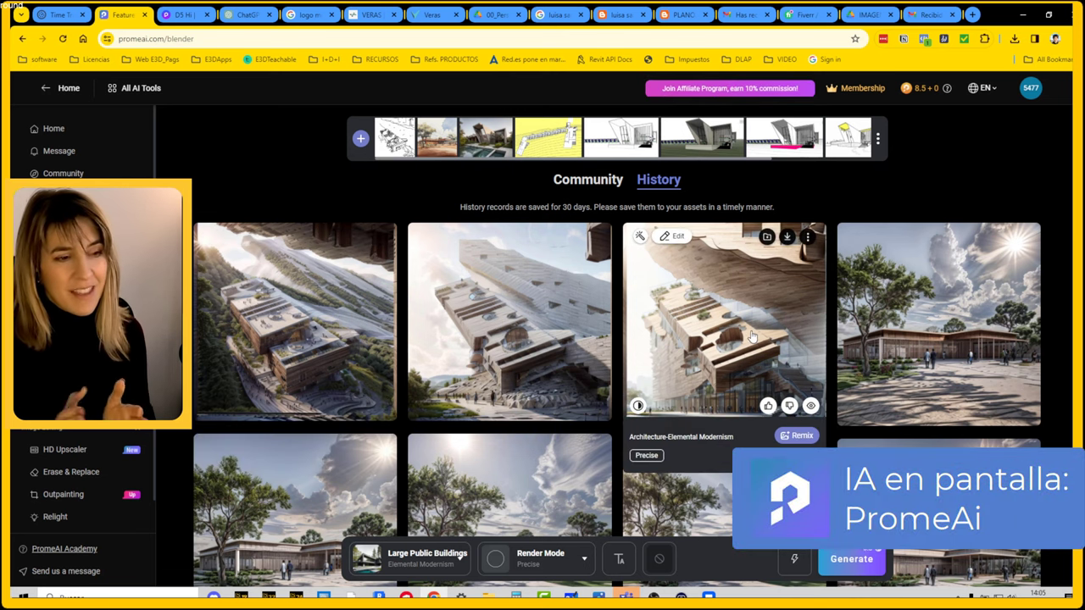
mouse_move(508, 322)
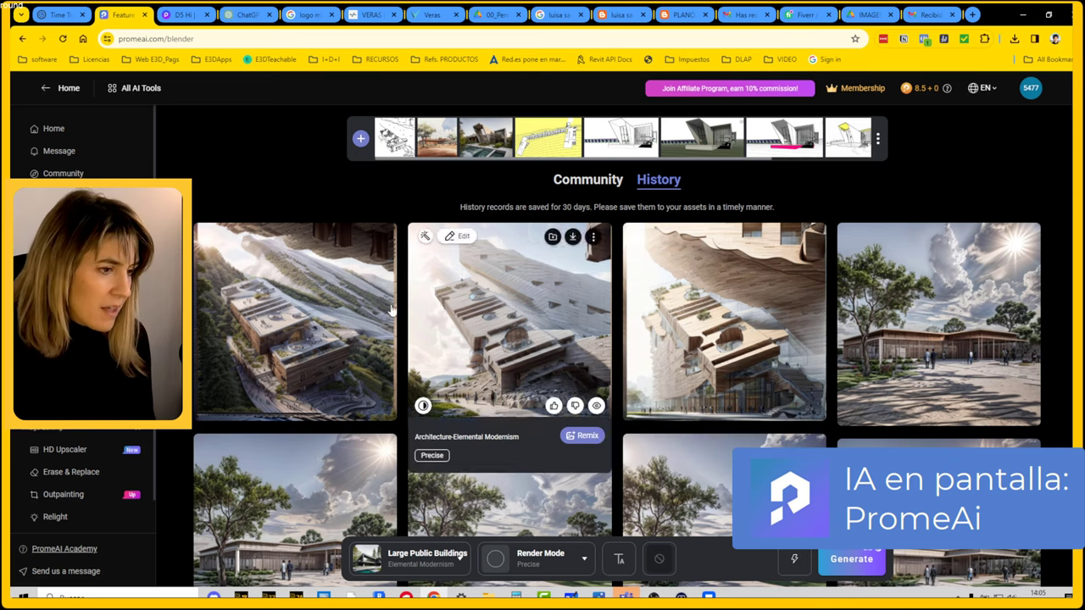
click(334, 323)
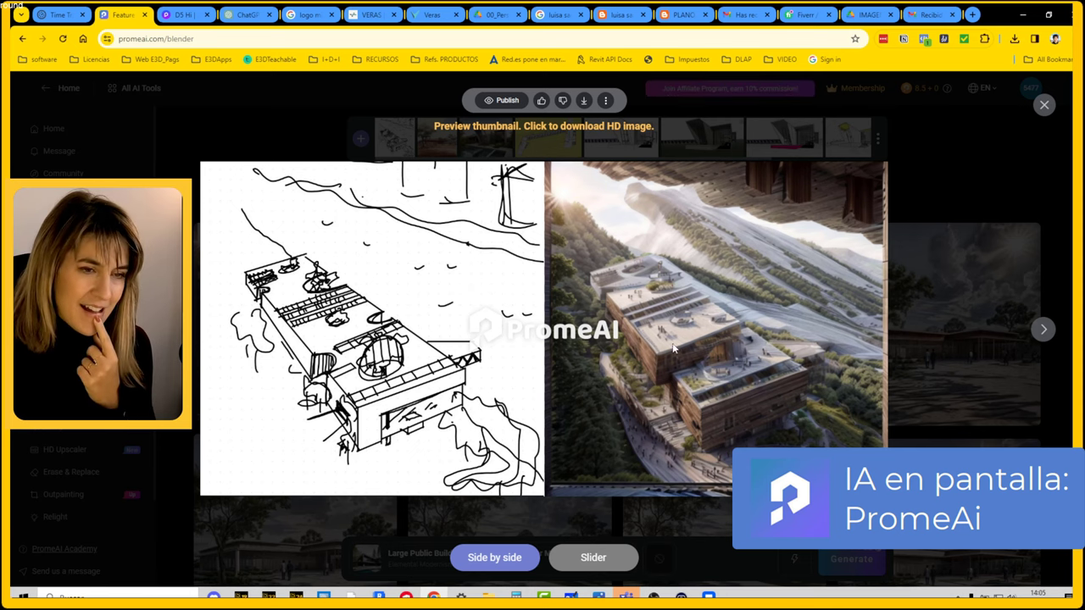
scroll(711, 364, up, 1)
scroll(711, 365, up, 1)
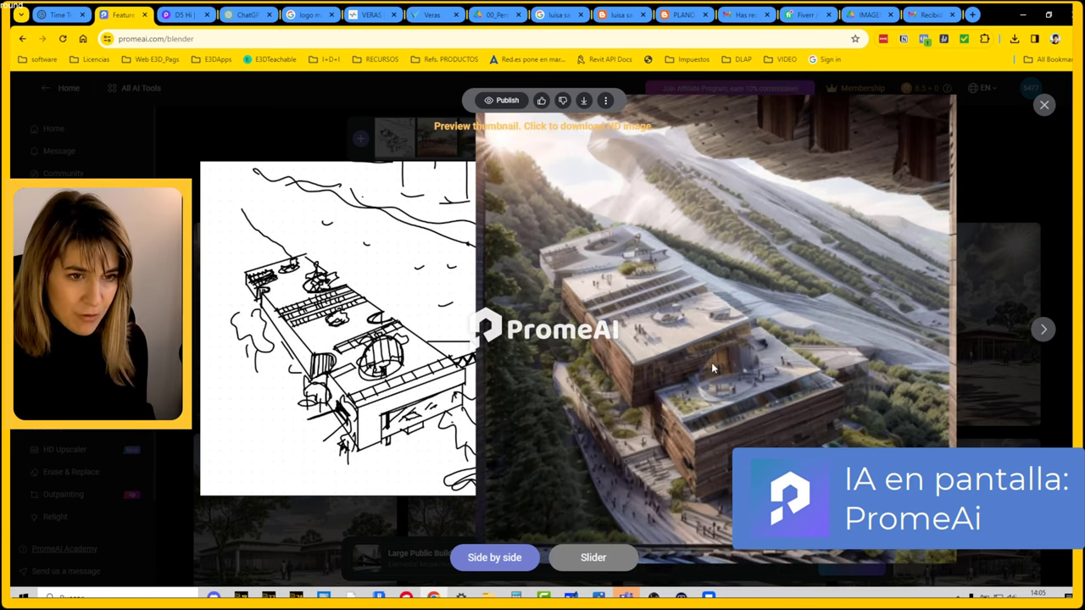
scroll(711, 362, down, 3)
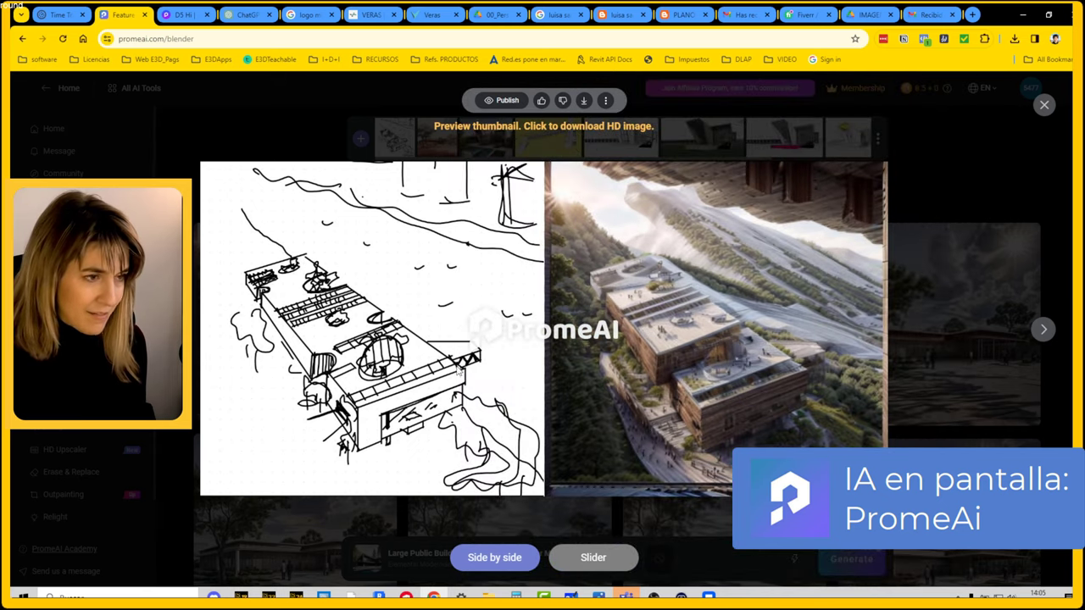
scroll(786, 288, up, 3)
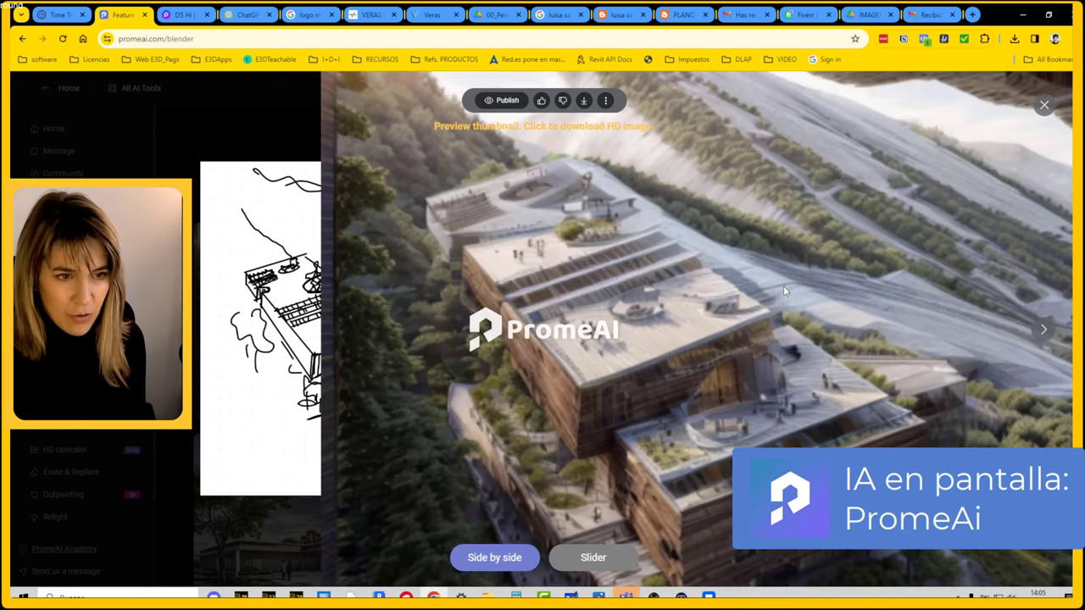
scroll(783, 288, down, 2)
scroll(784, 291, down, 1)
scroll(784, 285, down, 1)
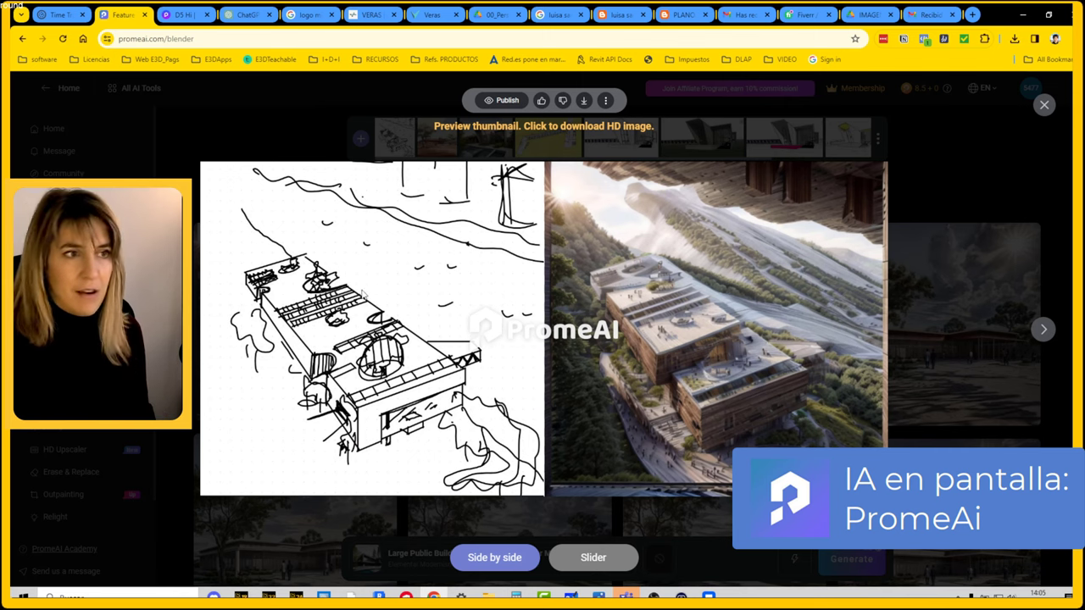
key(Escape)
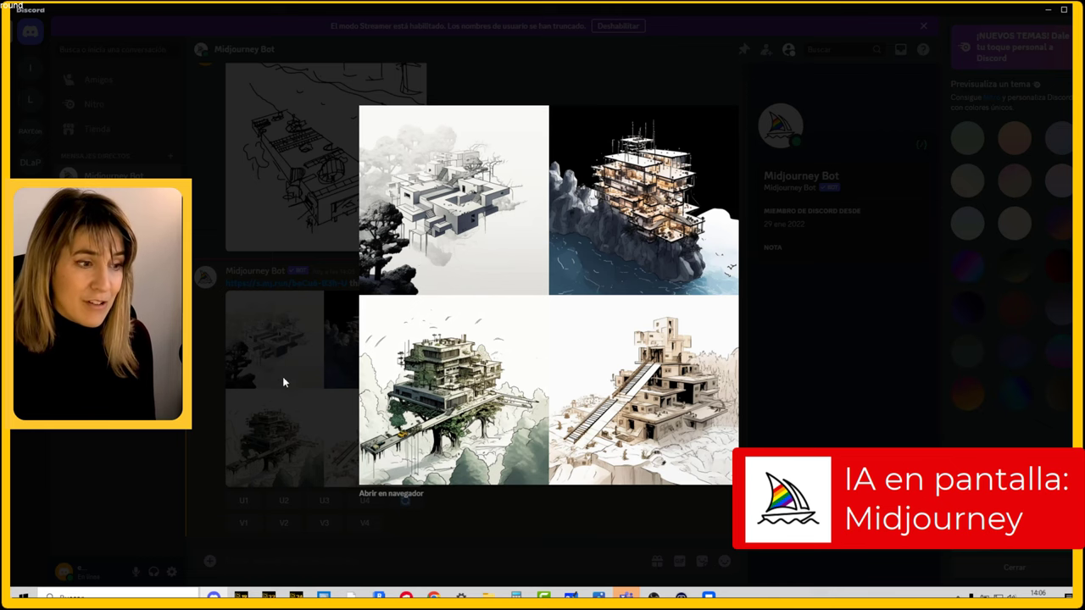
Close the enlarged preview of Midjourney's four-render grid
click(394, 584)
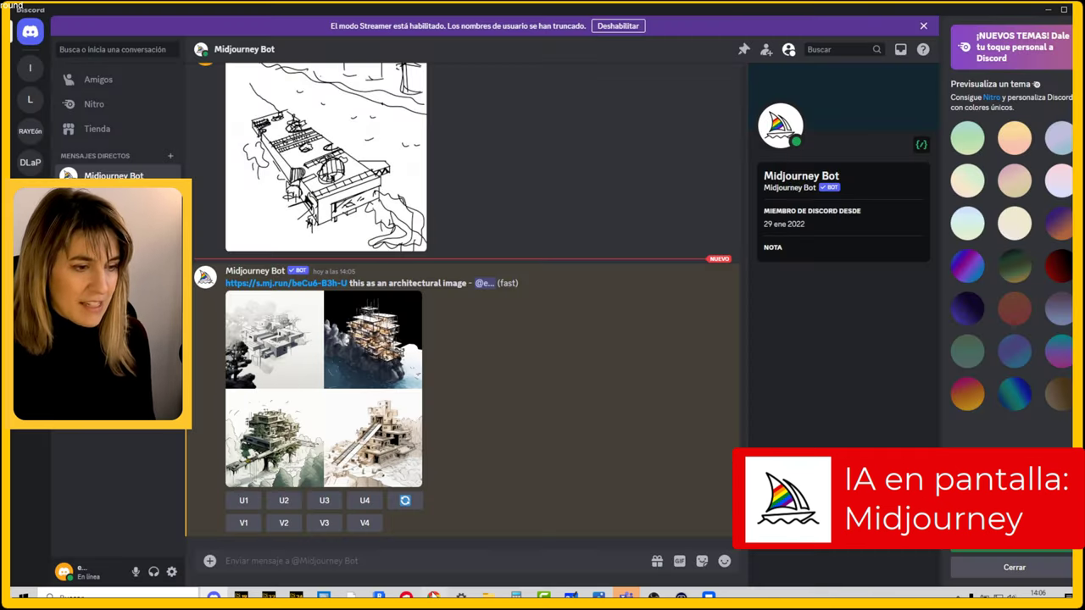
Return to PromeAI and show only the latest set of building renders
click(434, 596)
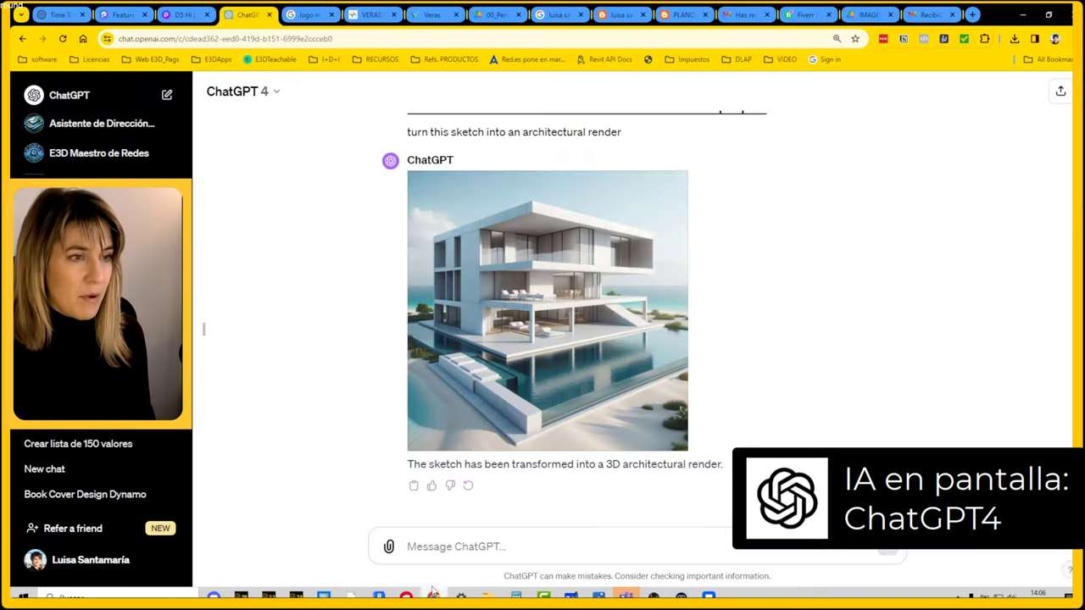
click(127, 14)
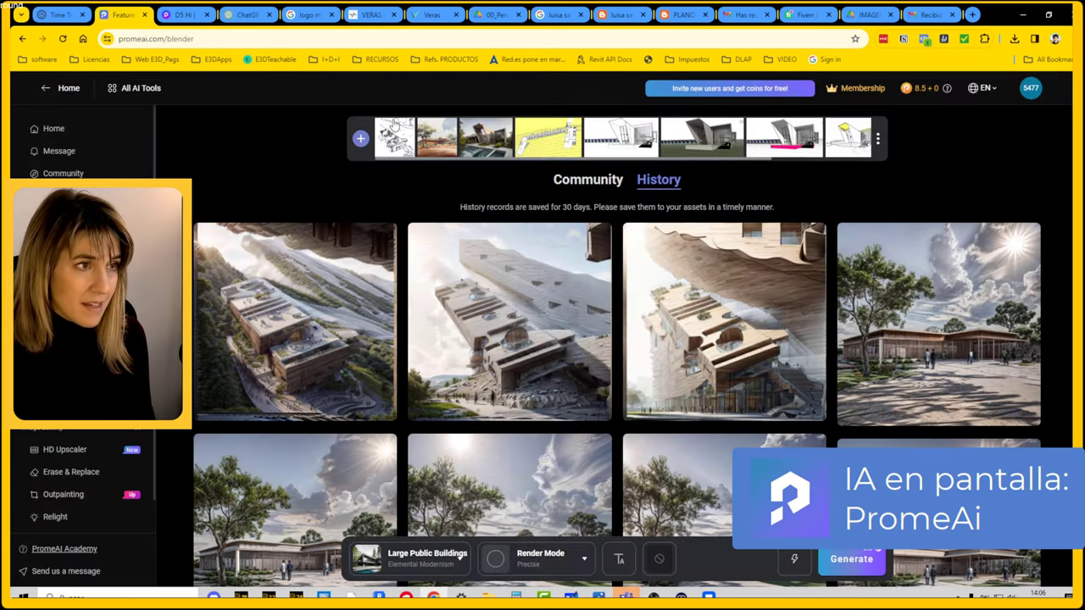
click(392, 125)
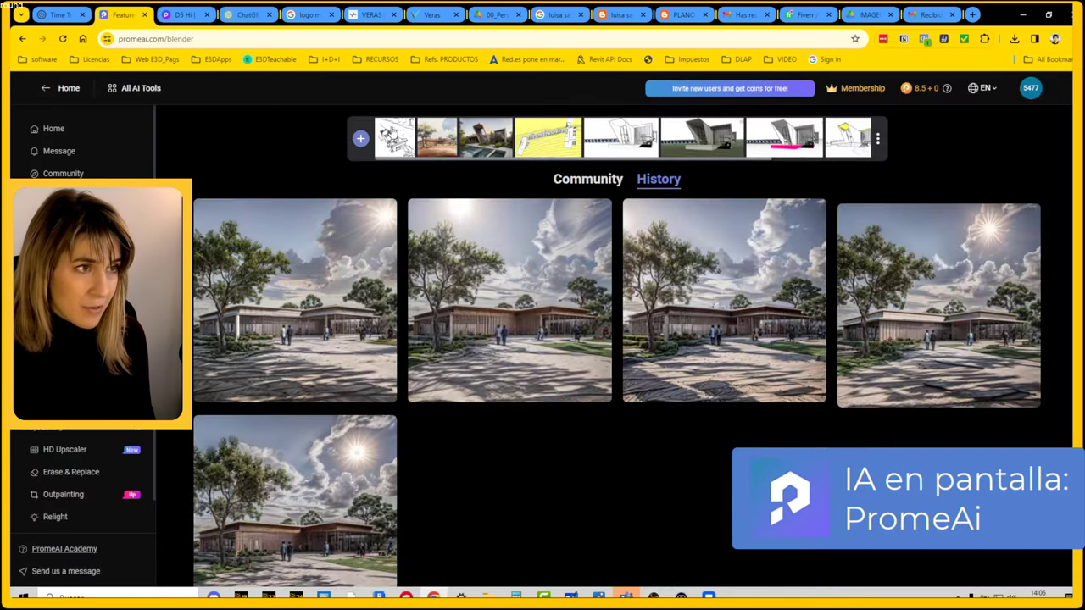
Choose Catalan Minimalism and paste the white-concrete college description as the positive prompt
click(422, 560)
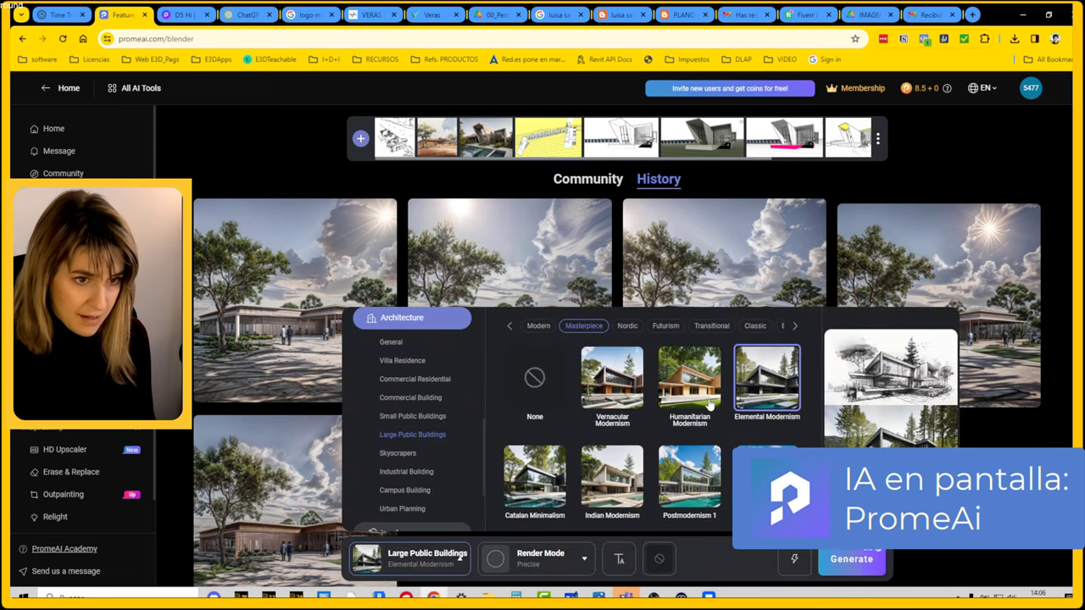
click(543, 478)
click(559, 565)
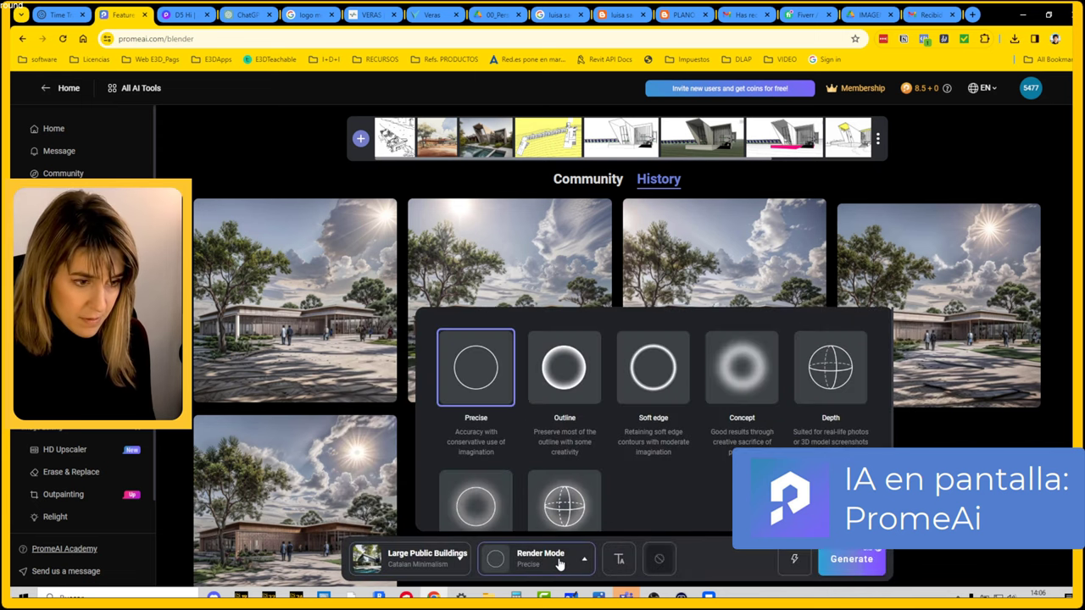
click(617, 559)
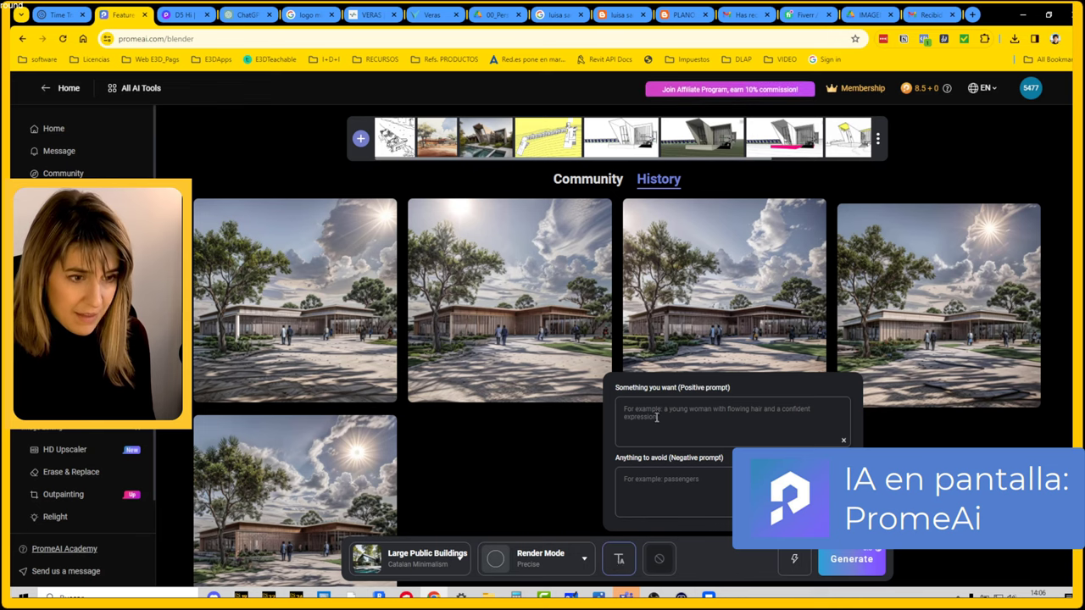
text(this is a sketch of a large college seen from above. The college has big skylights in its roof and it's made of white concrete. The building is big an rectangular but has huge holes that surround the trees of the site. The building is opened to the river.)
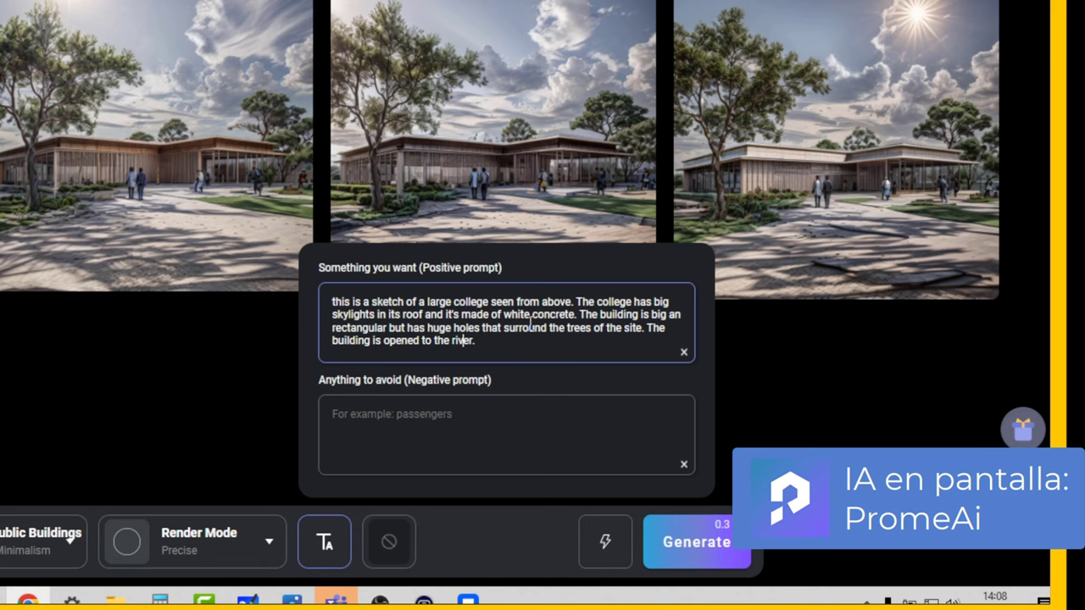
Replace the typo 'foof' with 'plain roof' in the positive prompt and close the panel
double_click(401, 315)
text(plain roof)
click(586, 352)
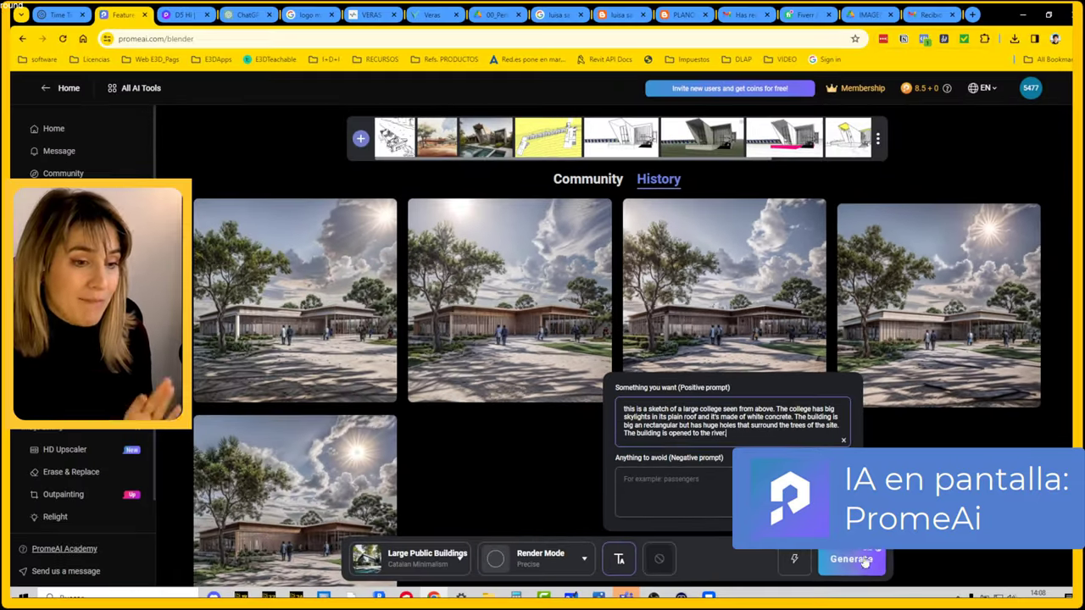
click(854, 570)
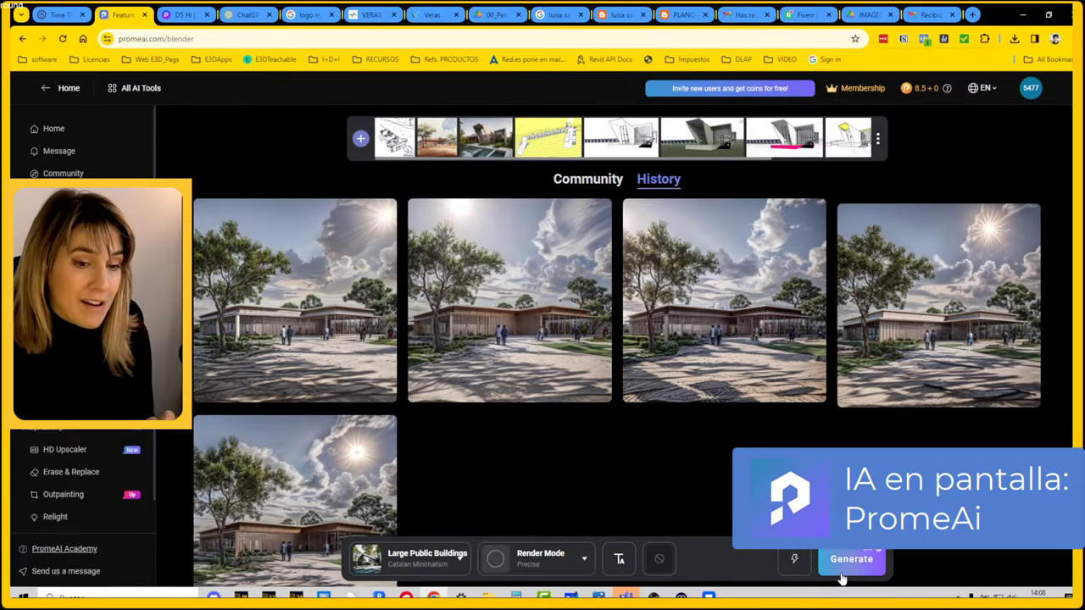
Set PromeAI's render mode to Outline and generate renders from the sketch
click(552, 555)
click(562, 366)
click(854, 562)
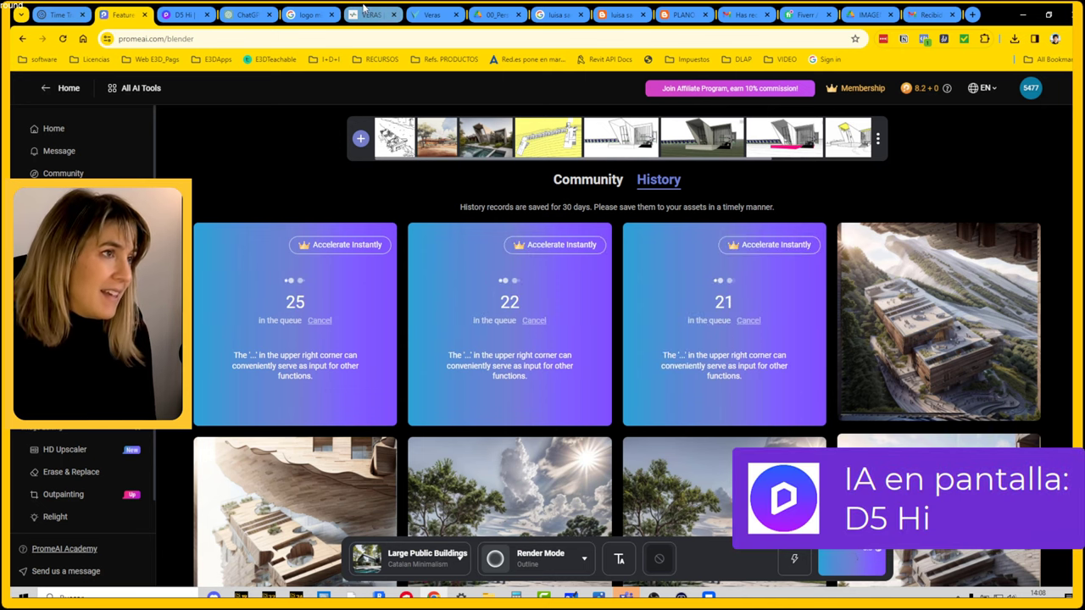
click(195, 15)
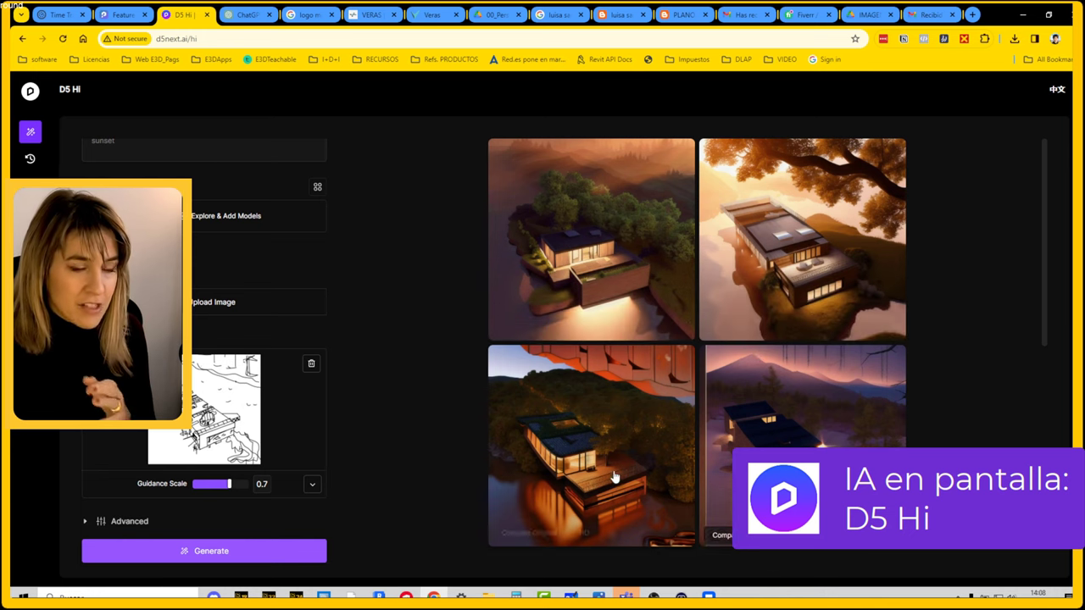
mouse_move(591, 445)
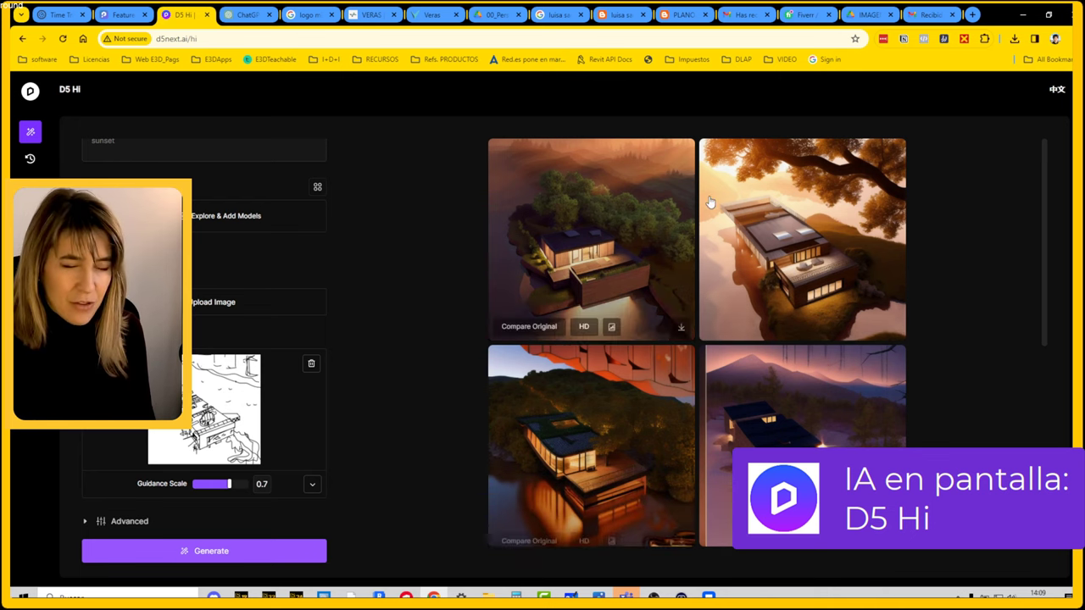
mouse_move(591, 424)
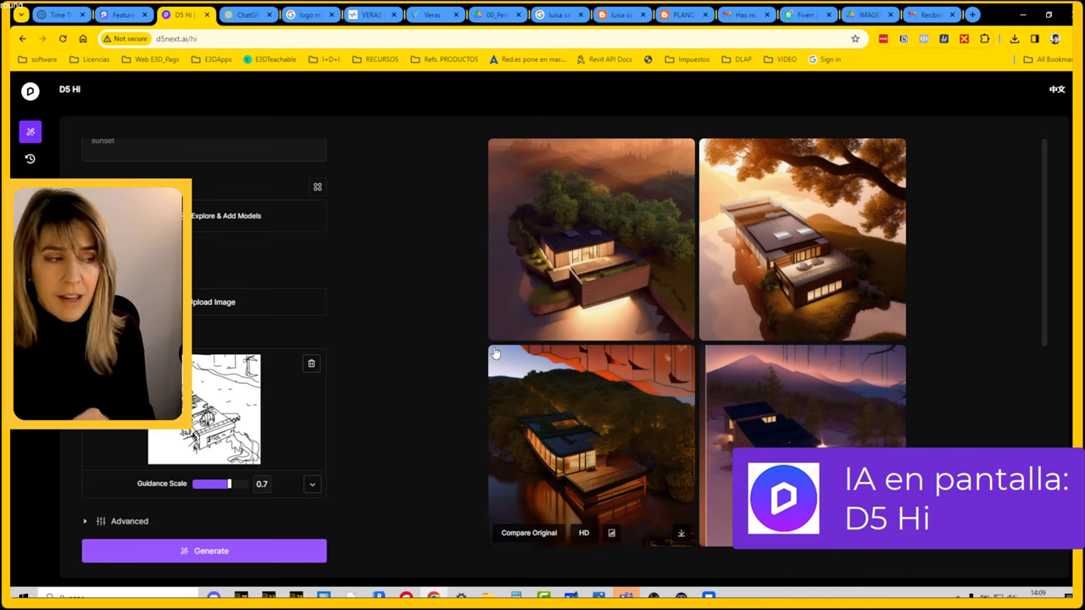
Use PromeAI's white-concrete college description as D5 Hi's prompt and generate new renders
scroll(297, 356, up, 3)
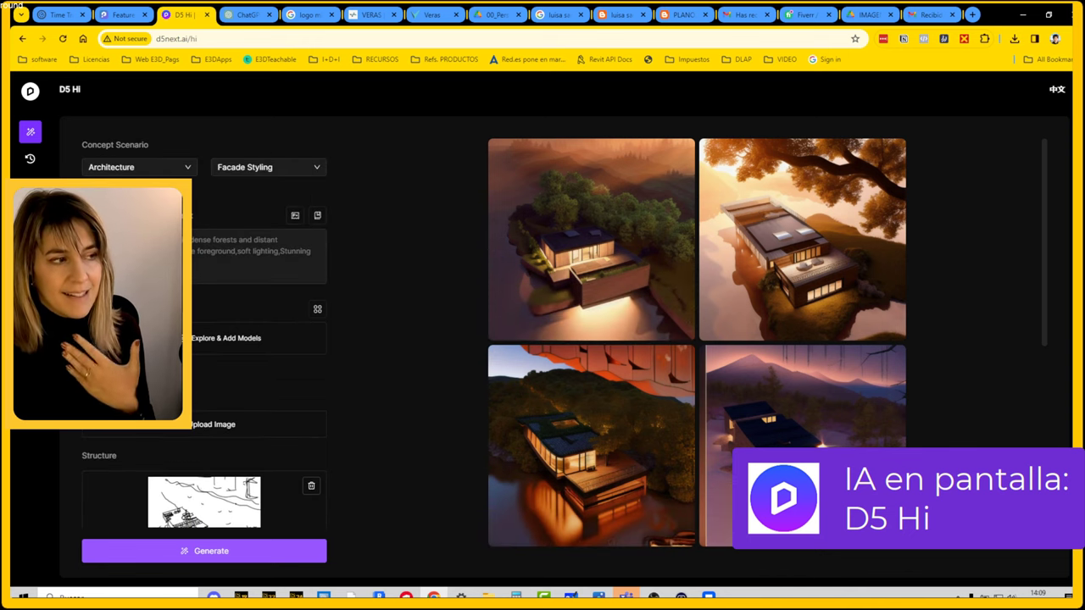
click(254, 259)
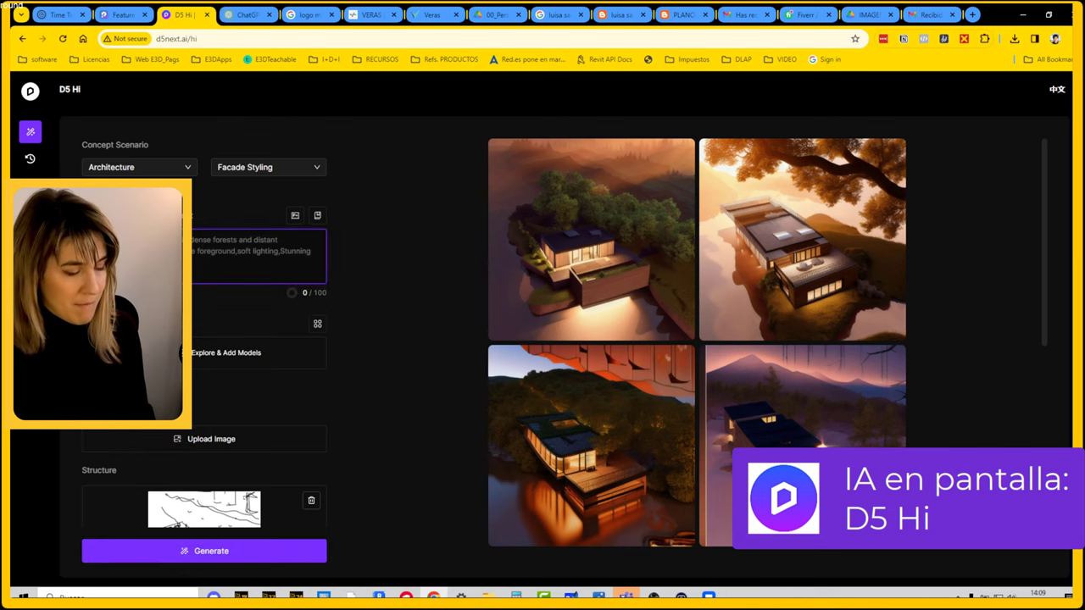
key(ctrl+v)
key(ctrl+z)
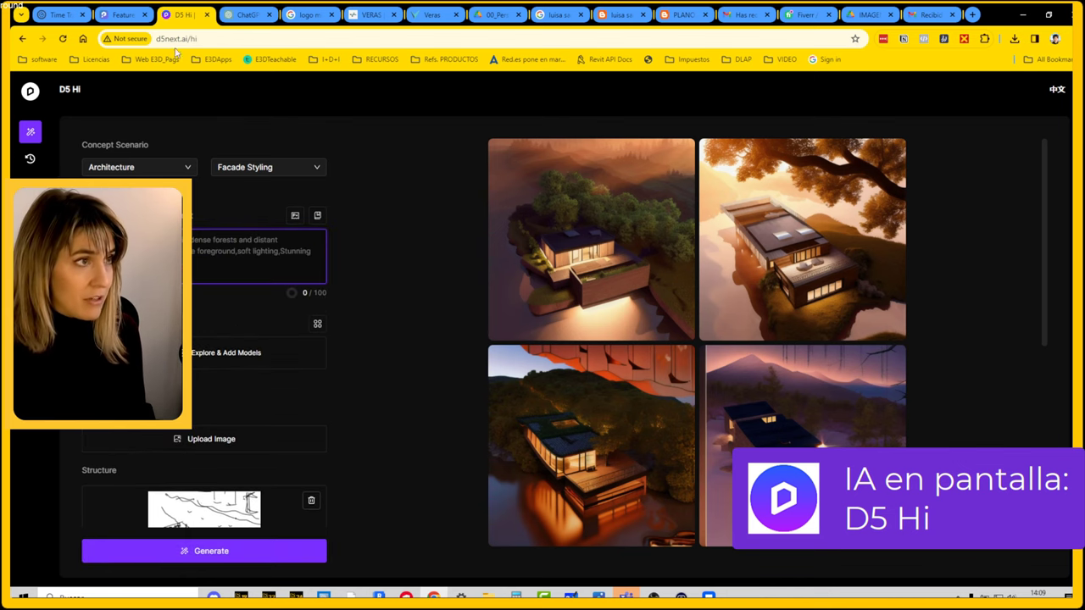
click(123, 14)
drag(726, 433, 622, 408)
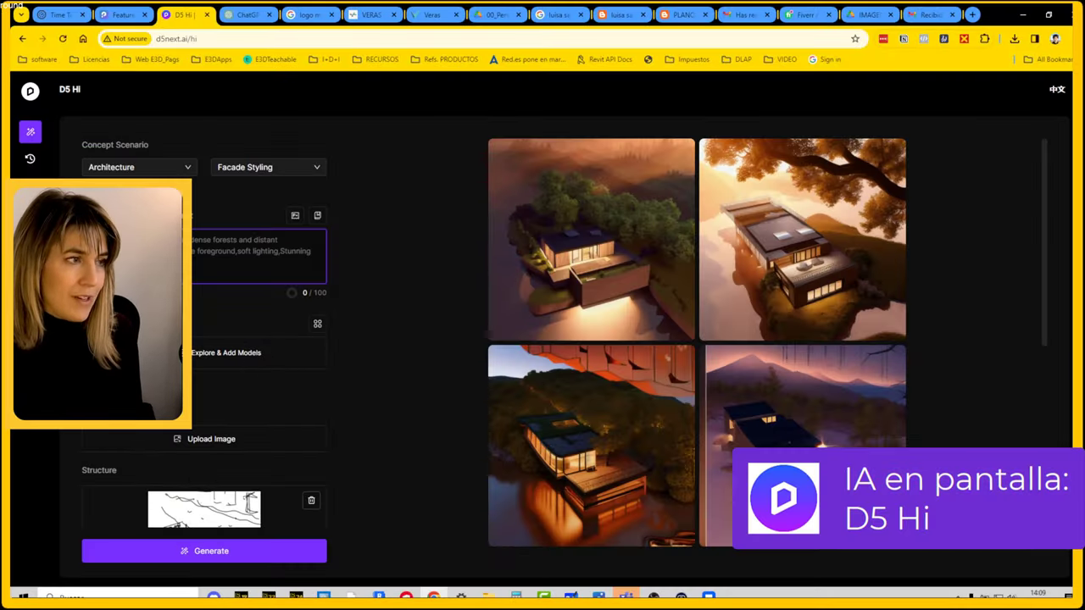
key(ctrl+v)
click(203, 551)
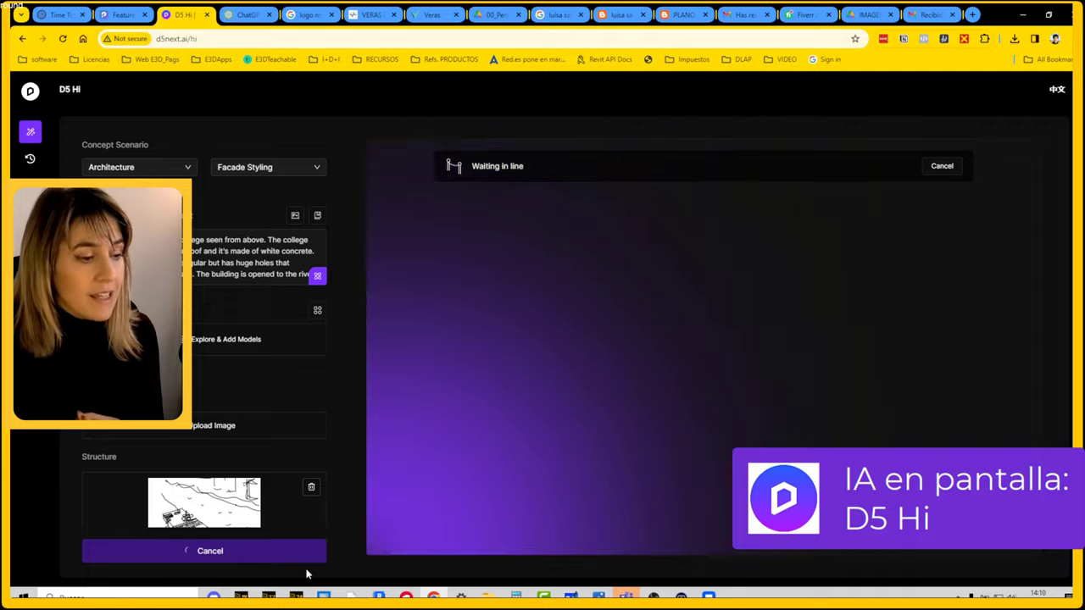
click(214, 596)
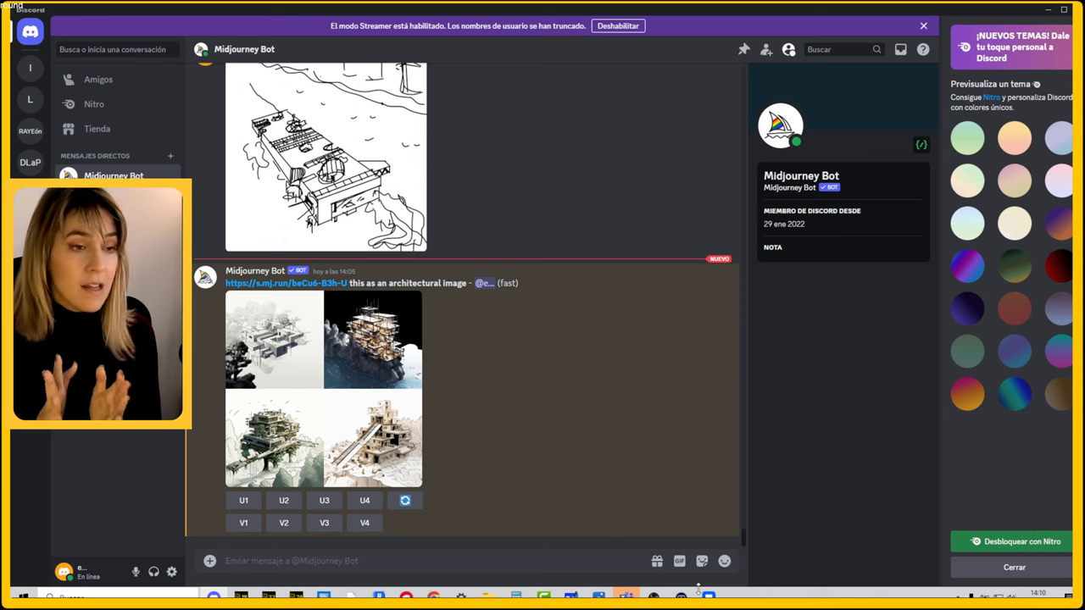
On the Whiteboard tier list, move D5 Hi to S, PromeAI to A, ChatGPT to D
click(572, 597)
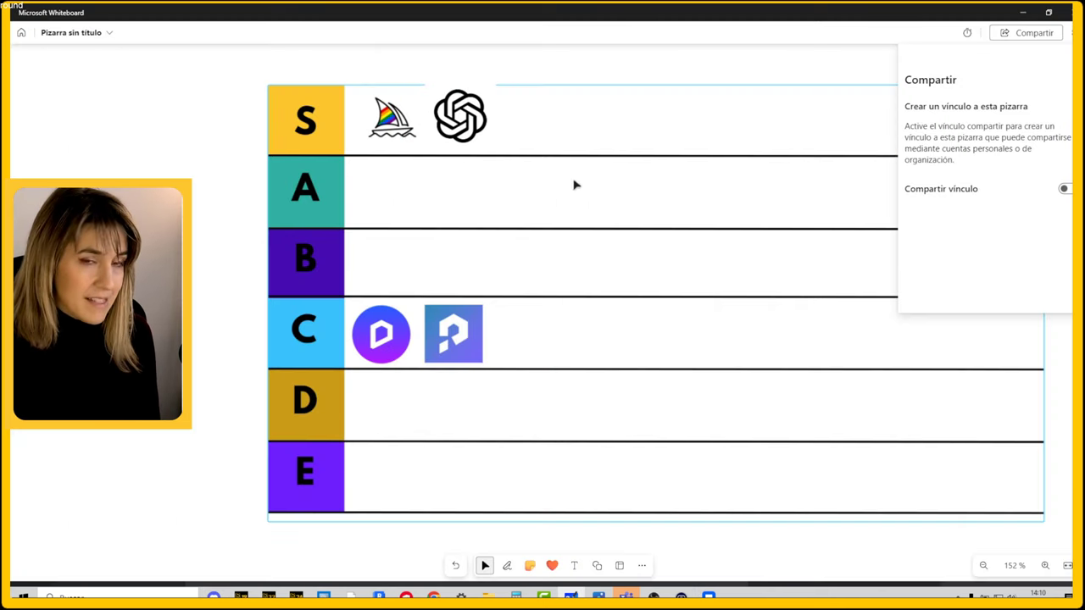
scroll(392, 268, down, 3)
click(361, 337)
mouse_move(367, 342)
mouse_down()
mouse_move(382, 169)
mouse_move(365, 449)
mouse_up()
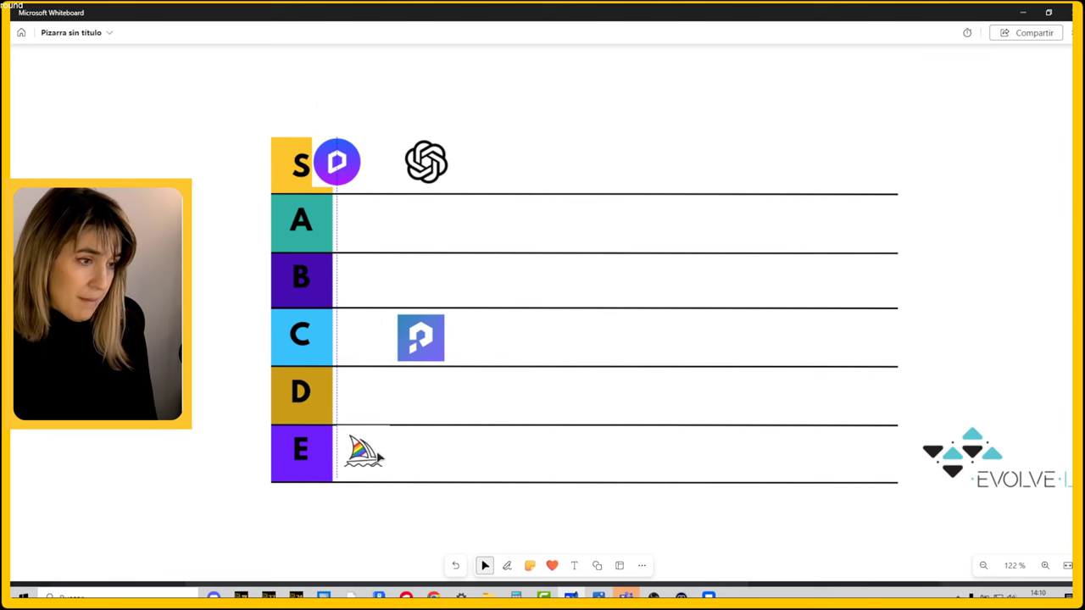
drag(420, 338, 373, 231)
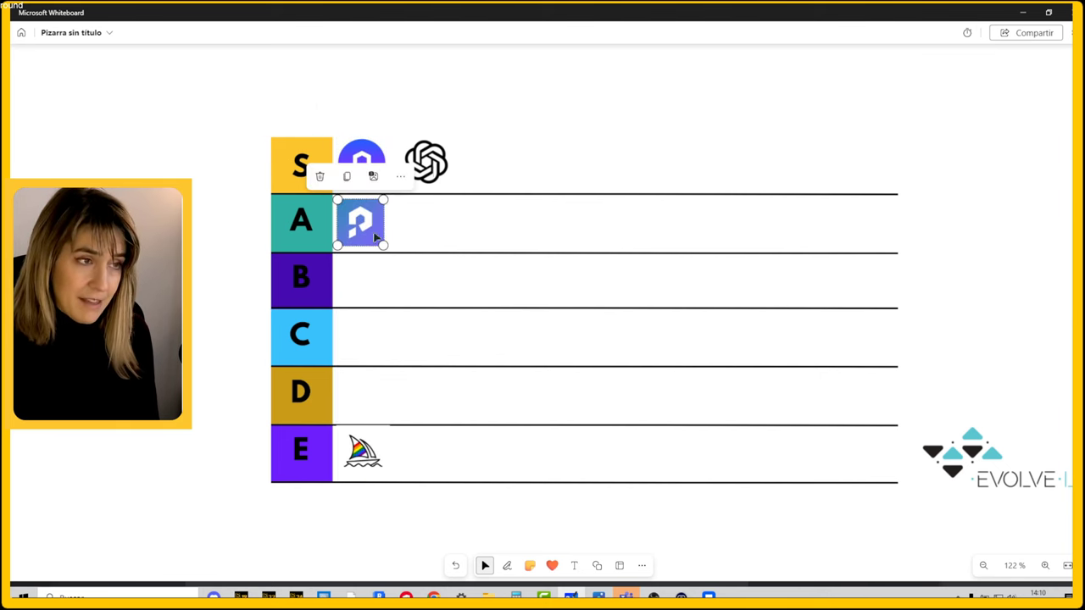
click(426, 162)
mouse_move(427, 162)
mouse_down()
mouse_move(440, 332)
mouse_move(383, 400)
mouse_up()
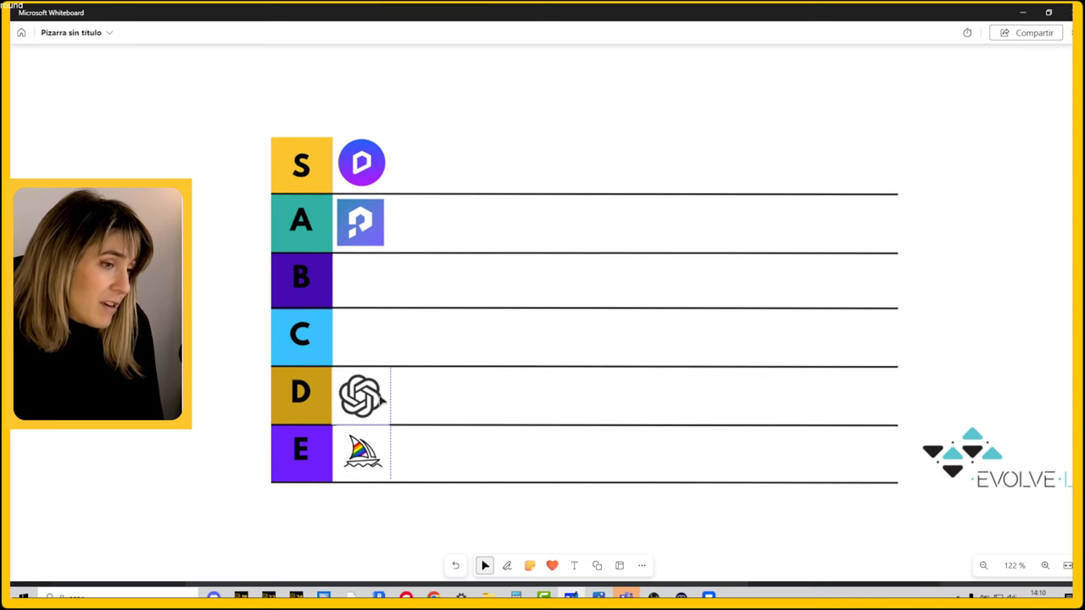
scroll(614, 468, down, 1)
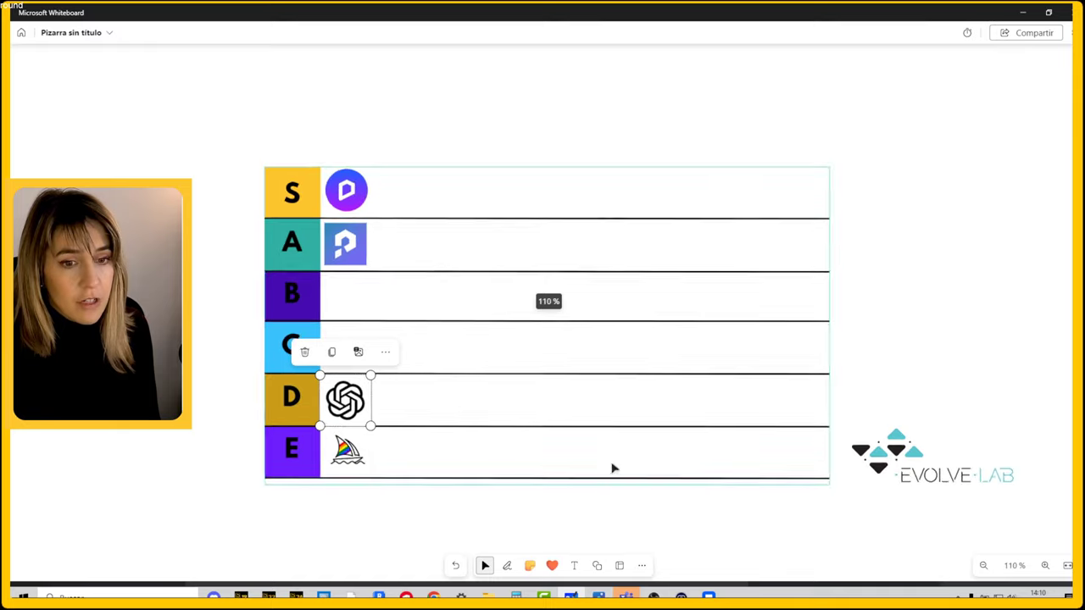
Leave the whiteboard and bring up the Veras page in the browser
click(1023, 11)
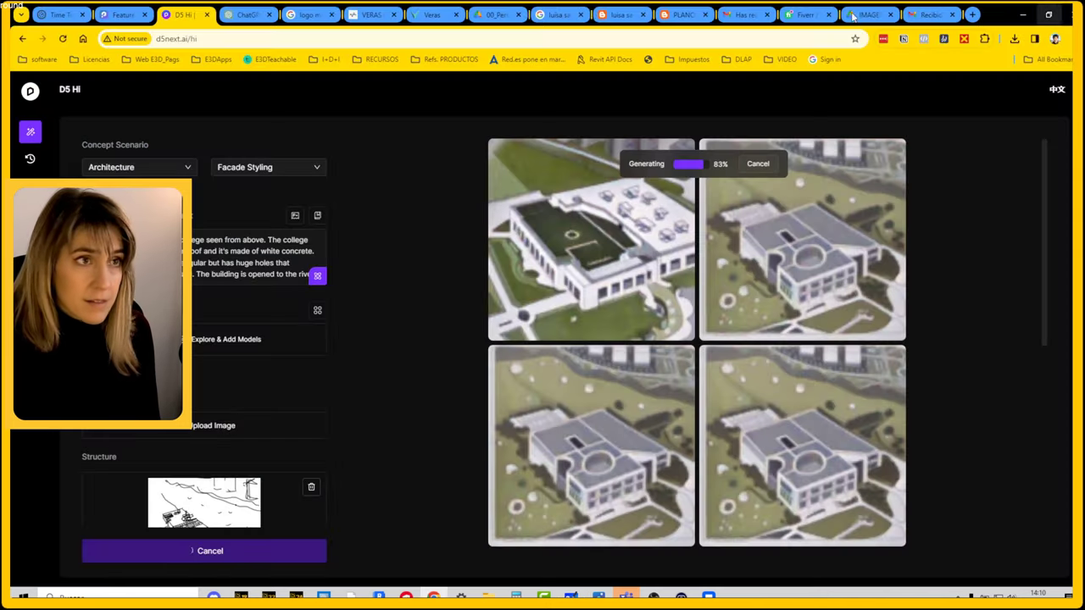
click(1049, 9)
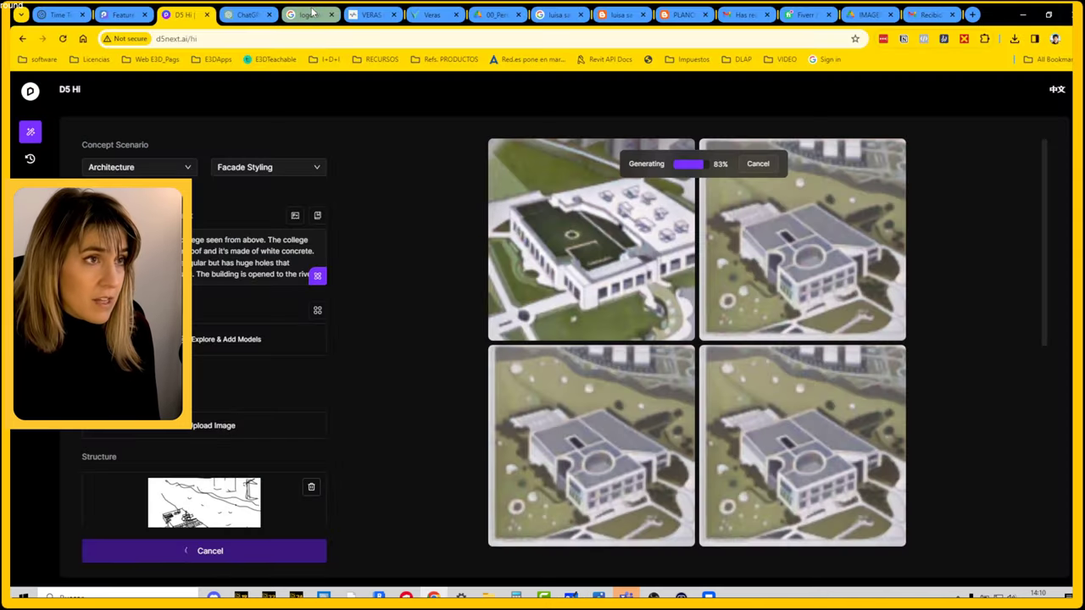
click(432, 15)
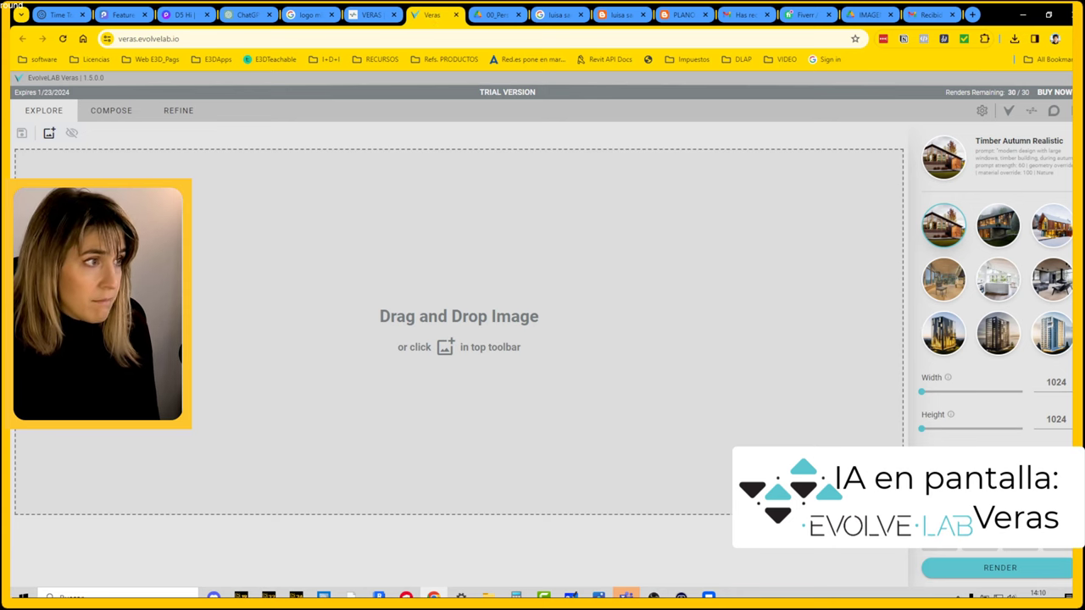
Upload boceto1.JPG to Veras with the Forest Rain Realistic style and start rendering
click(48, 134)
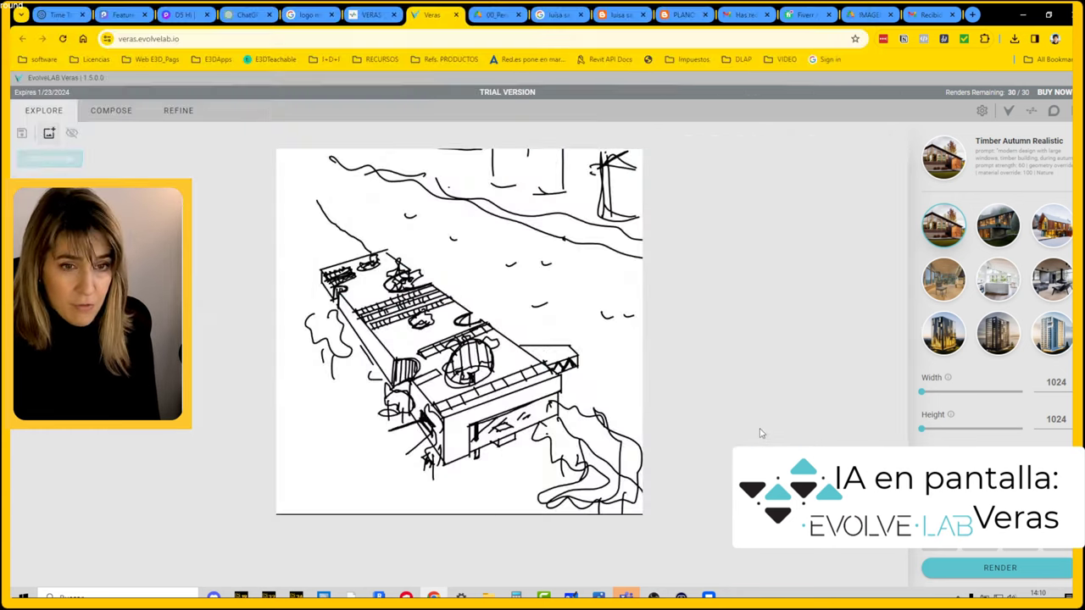
click(1000, 238)
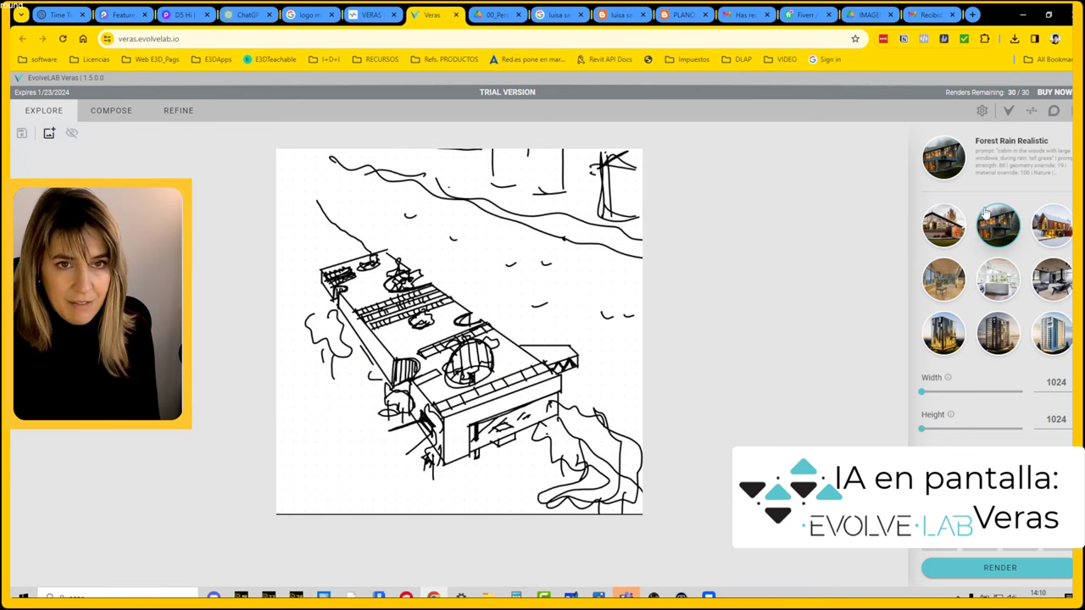
click(1026, 570)
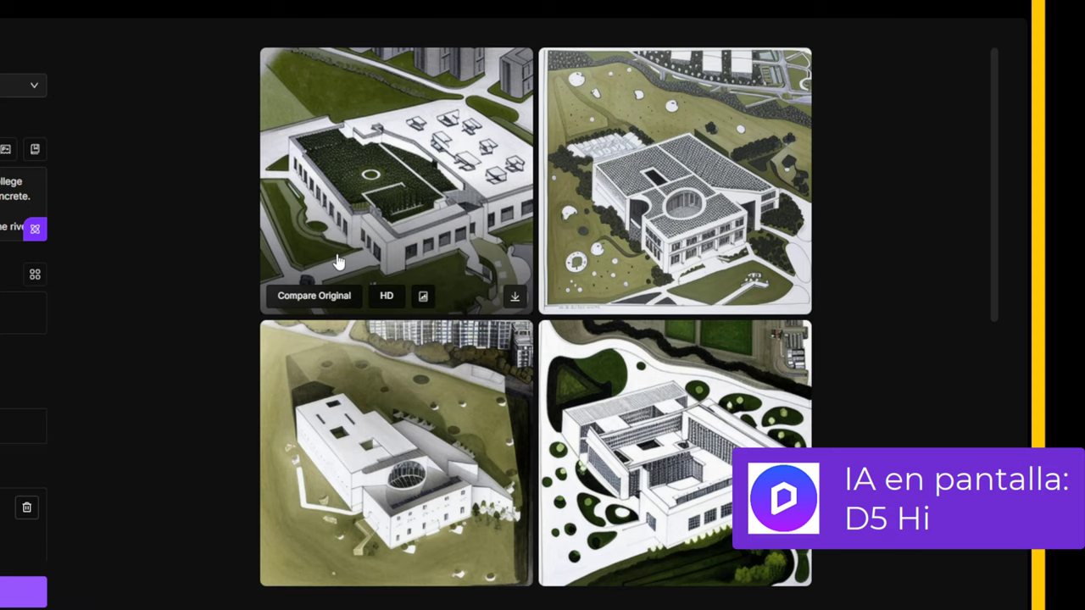
Enlarge the top-left D5 Hi college render for a closer look, then close it
click(337, 262)
click(664, 259)
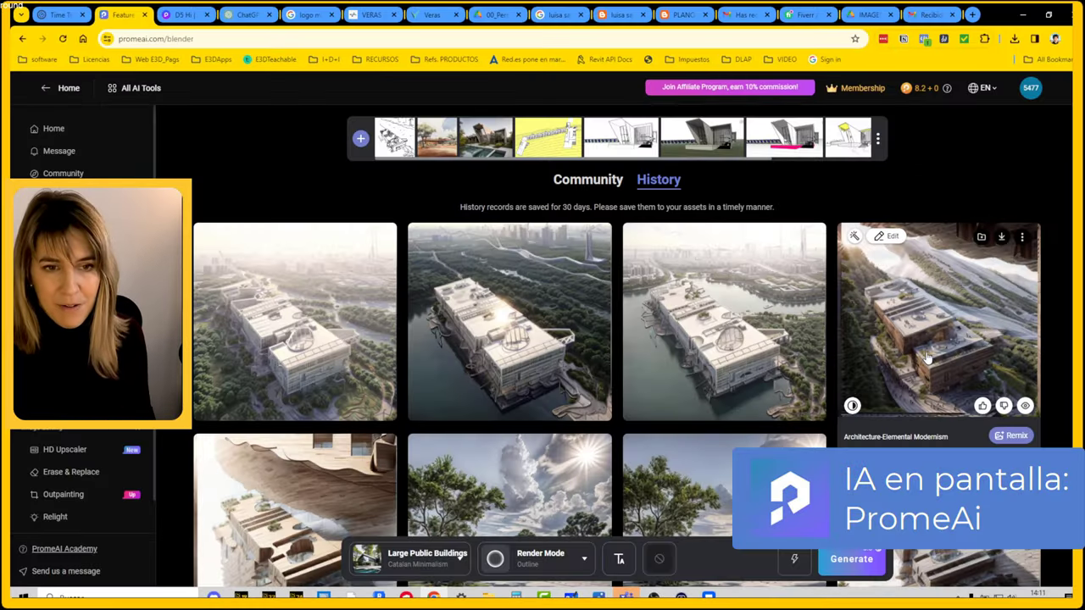
Open the fourth PromeAI history render side by side with its hand sketch
click(892, 291)
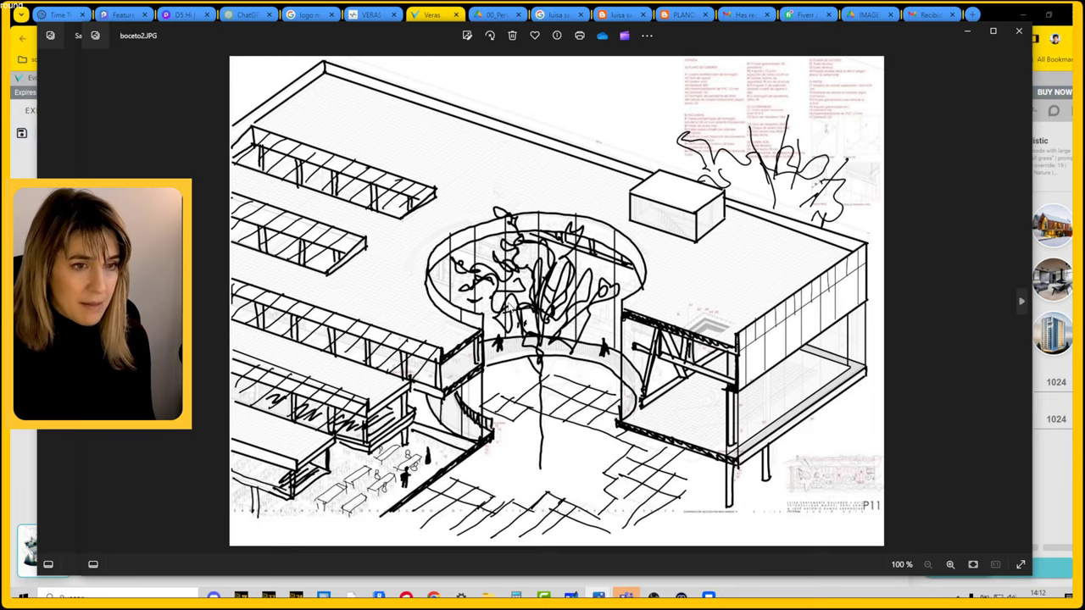
Zoom in and back out on the boceto2.JPG courtyard sketch in Photos
scroll(503, 303, up, 3)
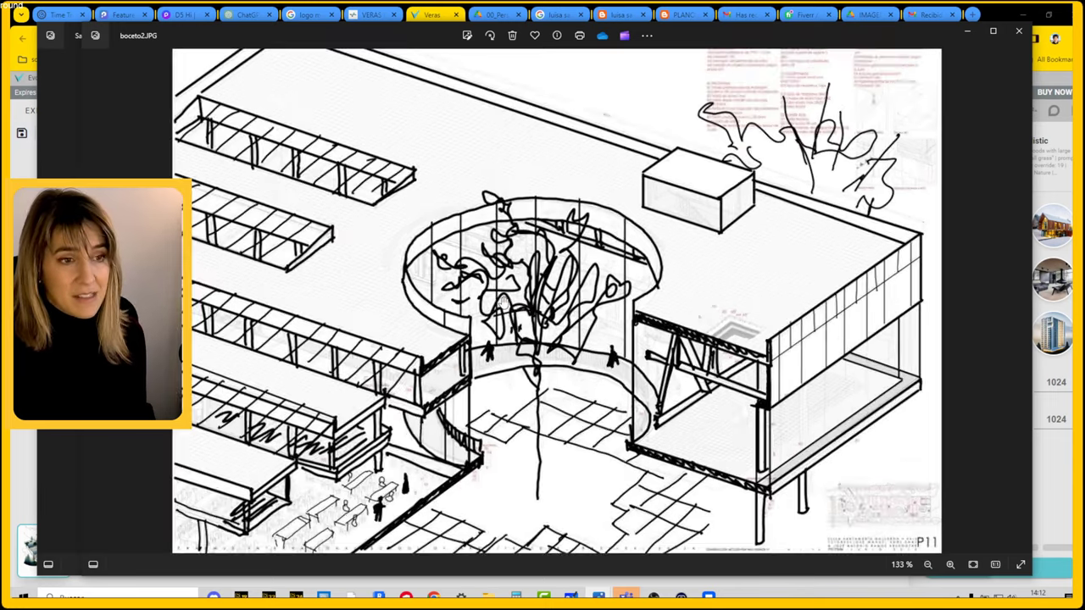
scroll(503, 303, down, 2)
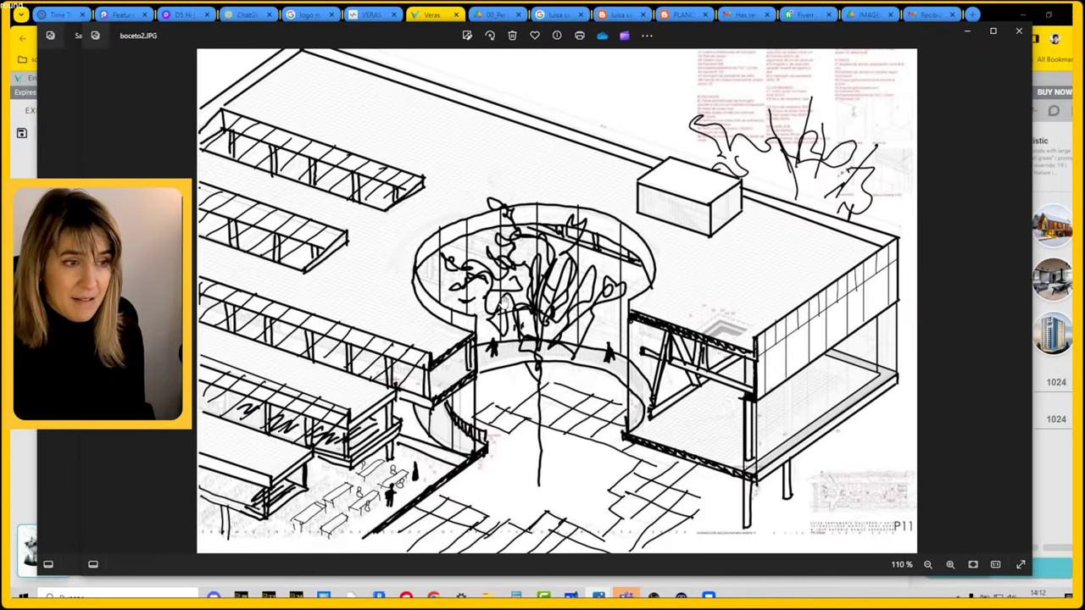
scroll(503, 302, down, 1)
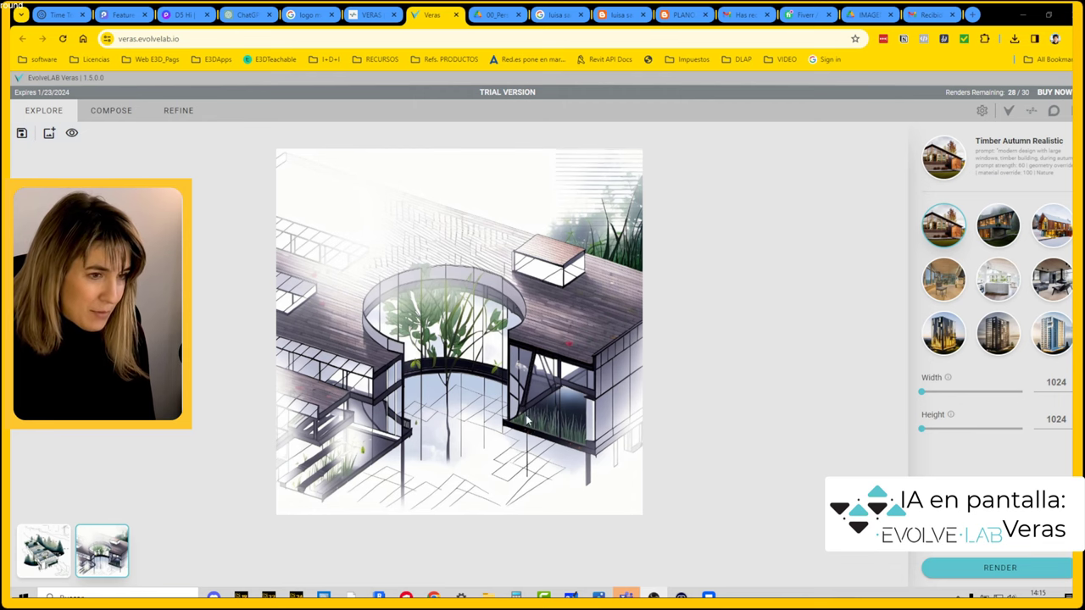
Pick the Concept Render Creative preset thumbnail for the boceto2 sketch in Veras
click(997, 332)
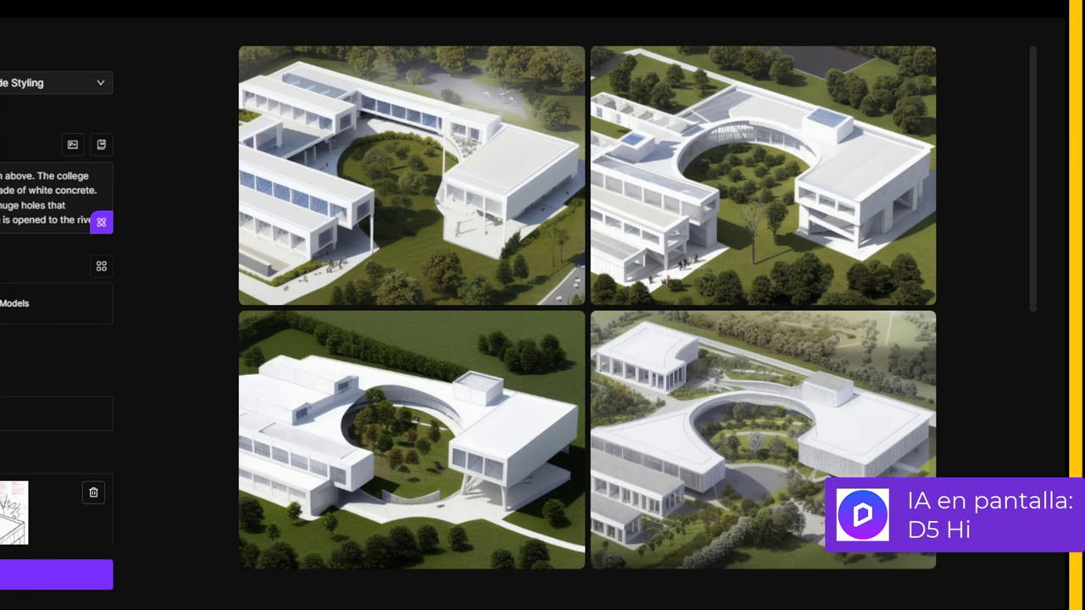
Scroll the D5 Hi settings panel beside the circular-courtyard college renders
scroll(56, 305, down, 3)
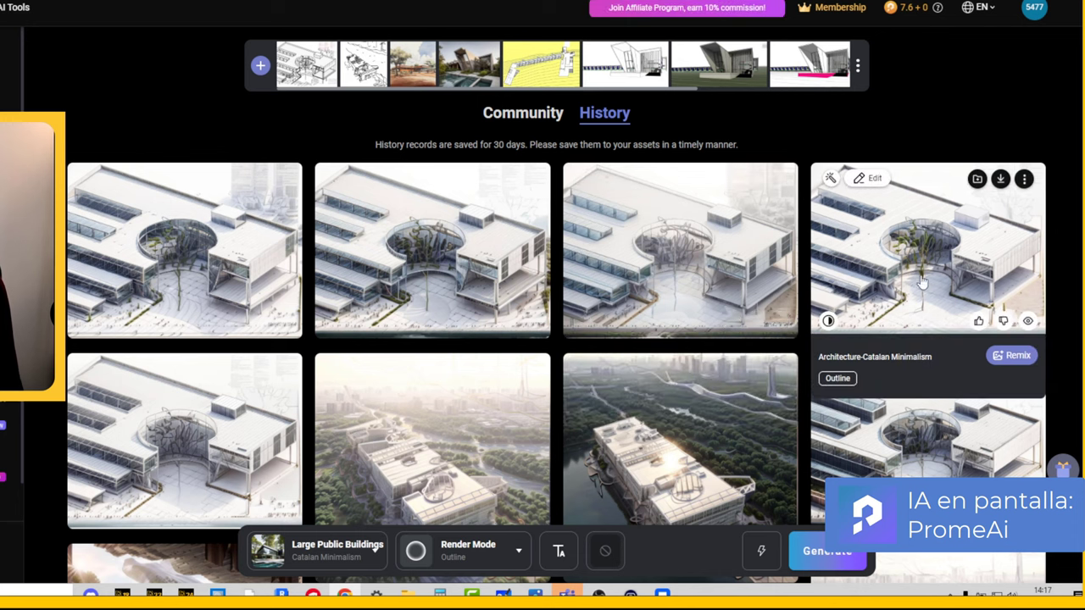
Preview one courtyard render against its sketch, close it, then compare the top-right render side by side
click(155, 302)
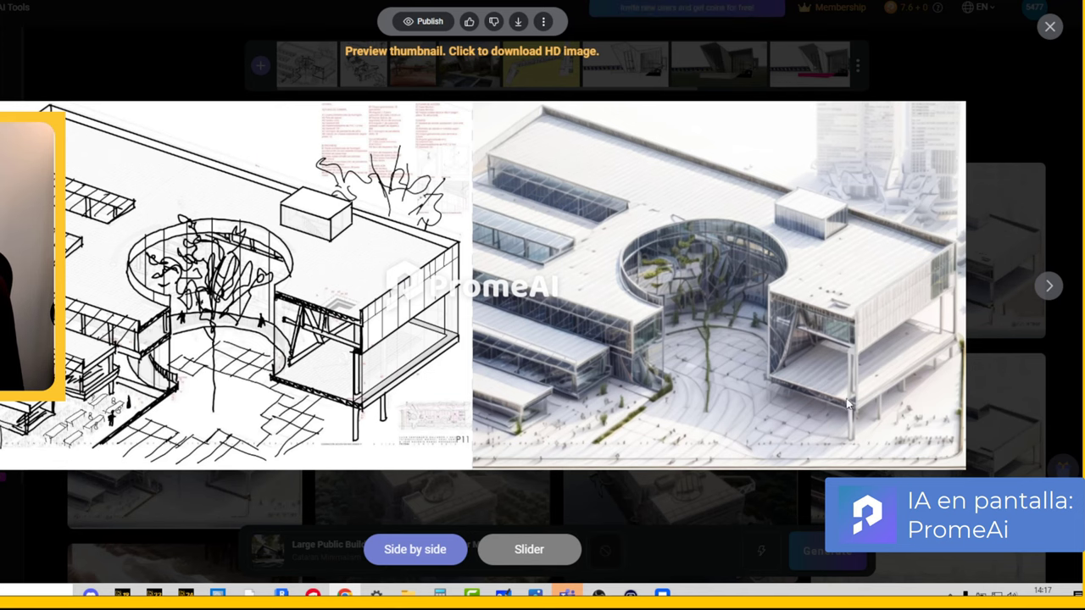
click(602, 526)
click(819, 289)
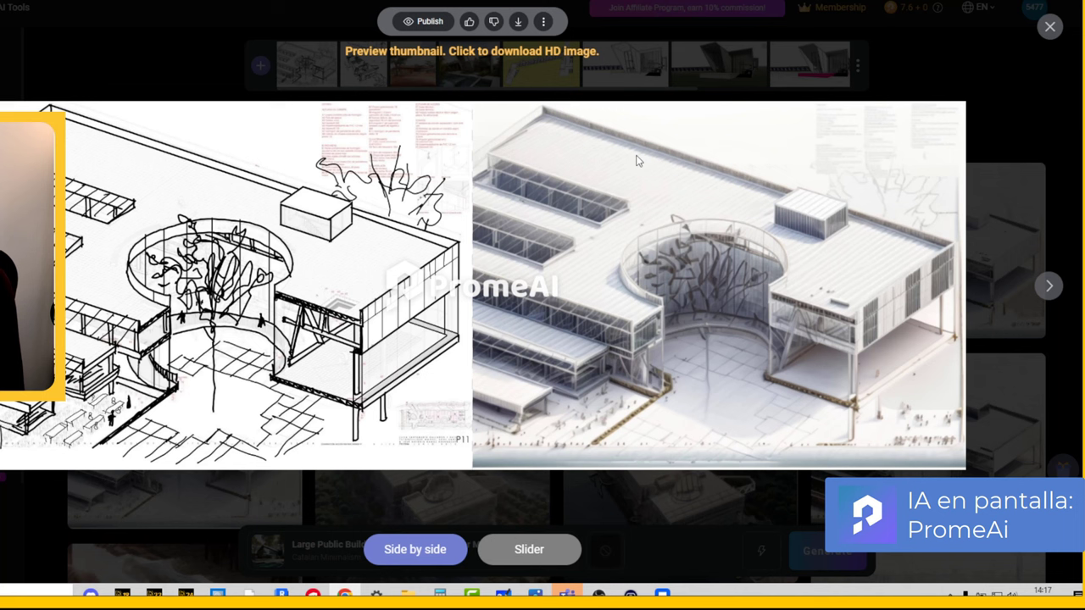